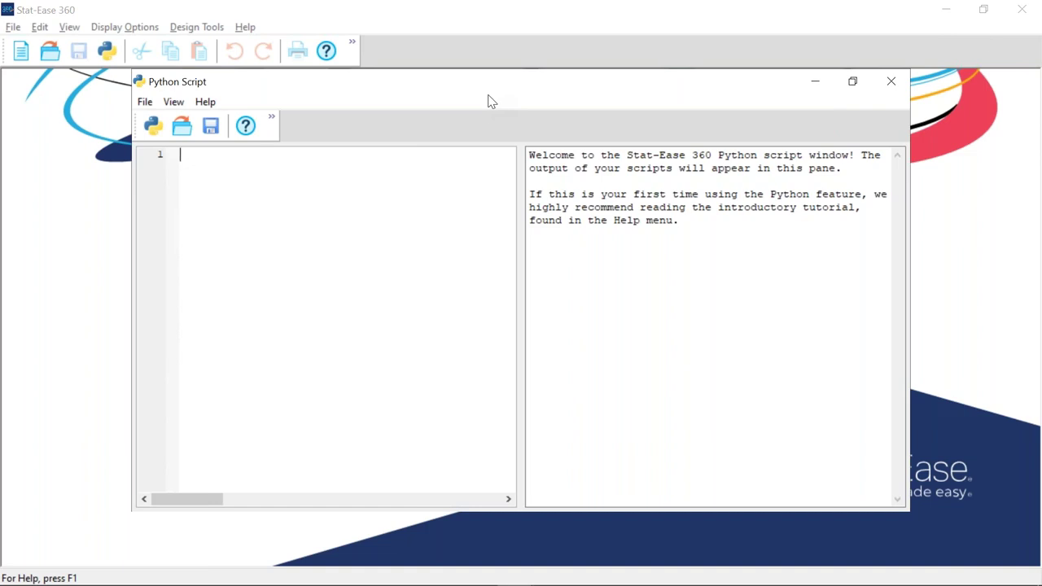
- Close the Python script window and start a new design on the Latin Hypercube space-filling page
left_click(798, 49)
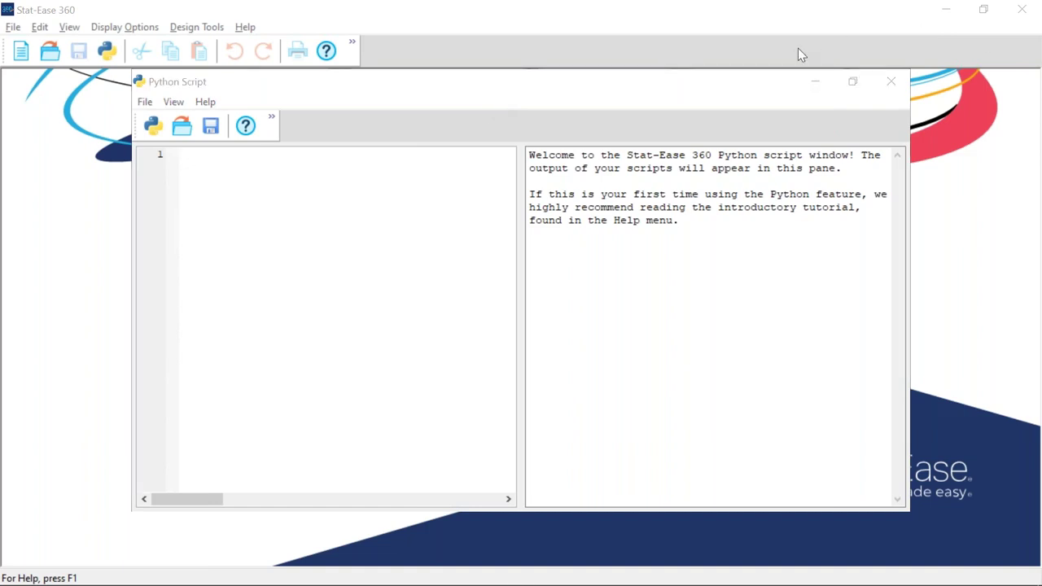
left_click(895, 85)
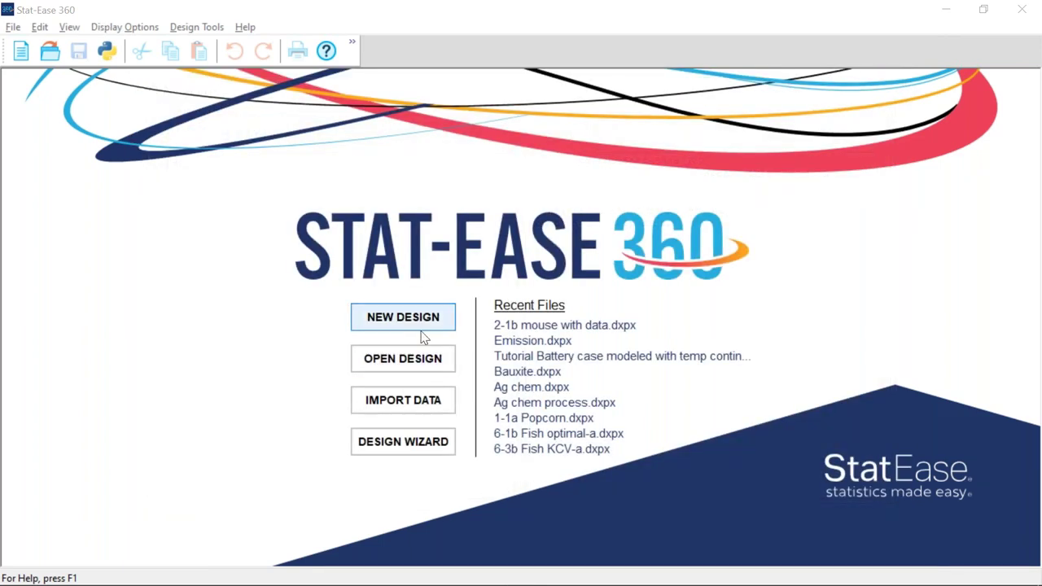
left_click(413, 326)
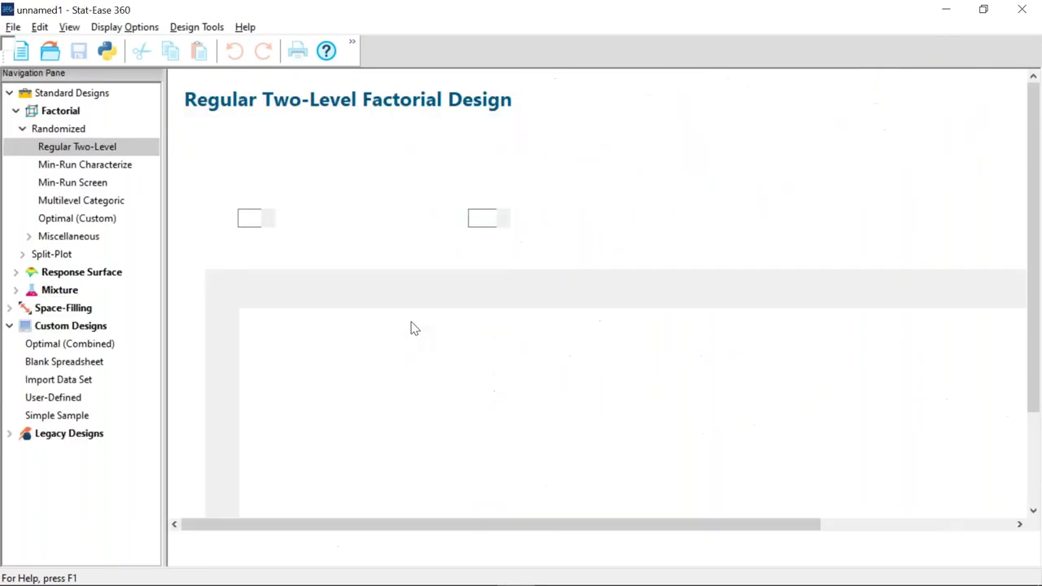
left_click(11, 310)
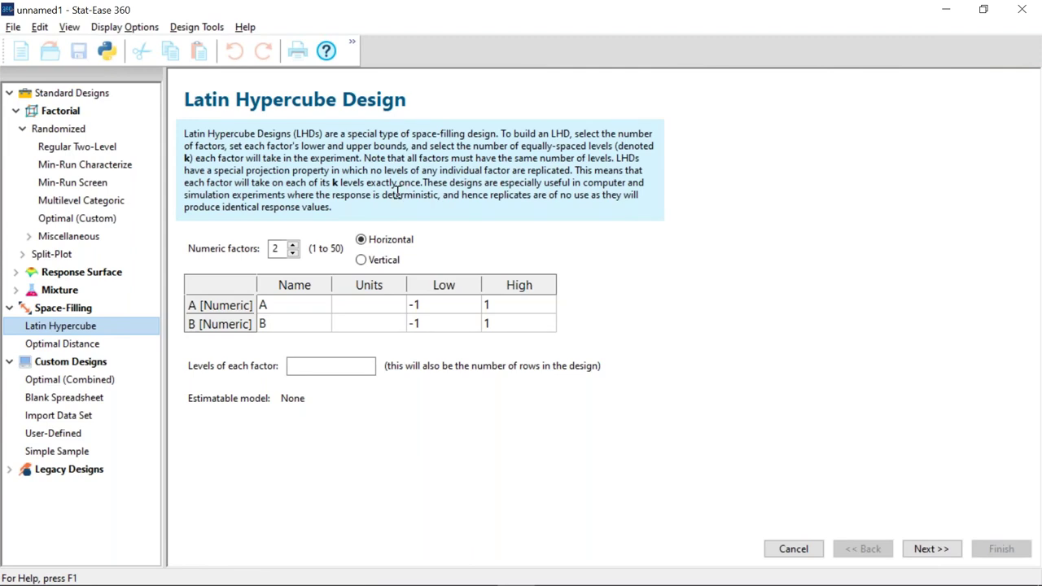
- Highlight 'deterministic' in the design description, then exit Stat-Ease 360
left_click_drag(381, 196, 438, 197)
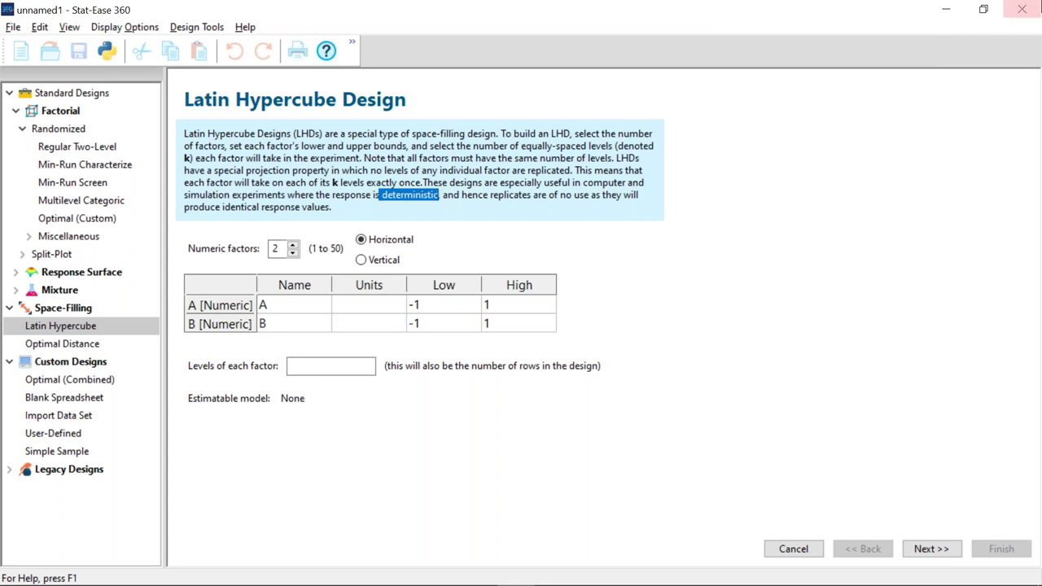
left_click(1022, 10)
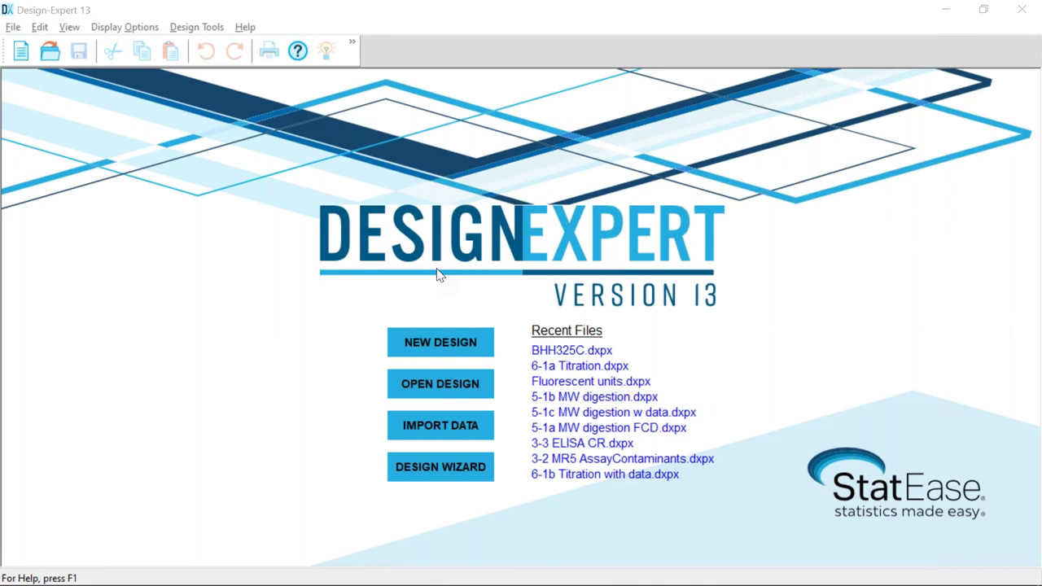
- Glance at the Pareto chart slide show and return to Design-Expert 13
key("alt+Tab")
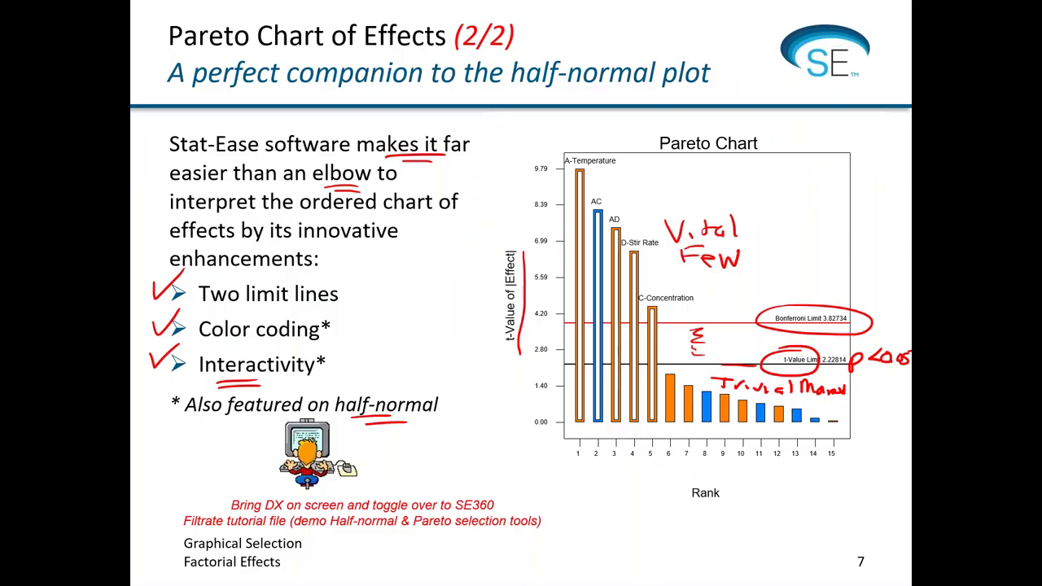
key("alt+Tab")
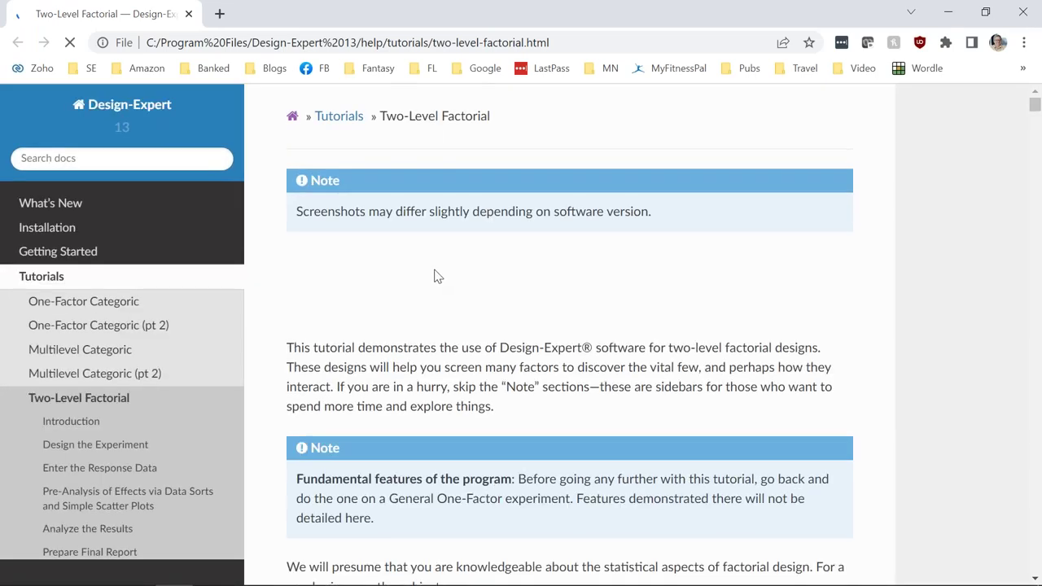
- Scroll down to the temperature, pressure, concentration and stir rate level table, highlighting the textbook citation
scroll(468, 289, "down", 2)
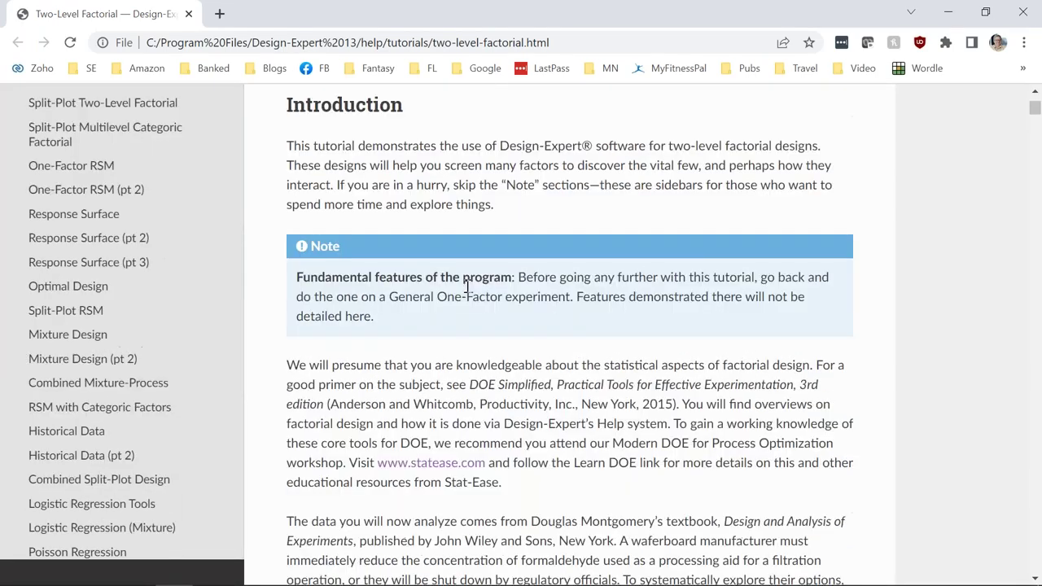
scroll(468, 287, "down", 2)
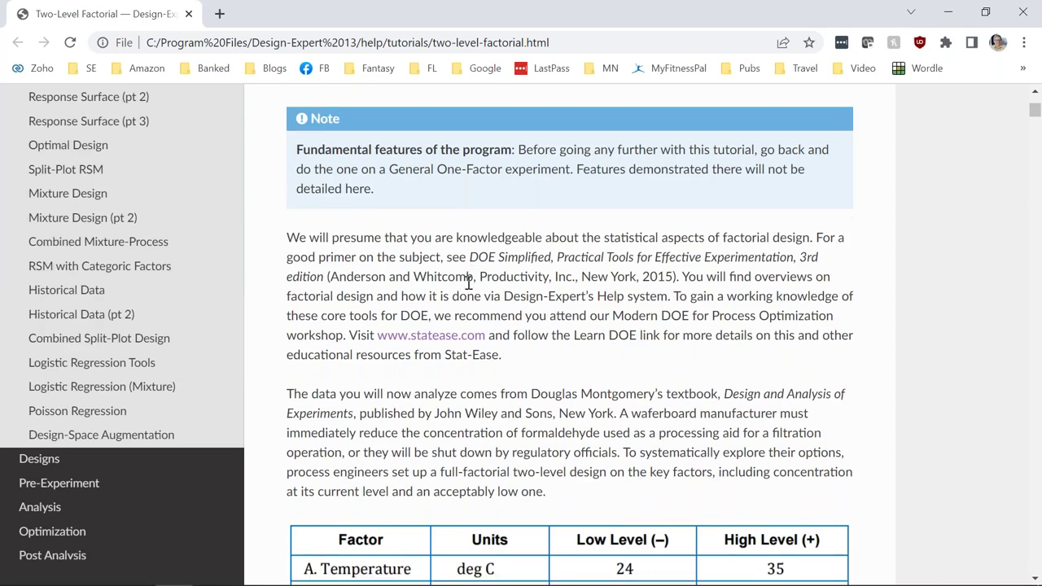
scroll(469, 283, "down", 3)
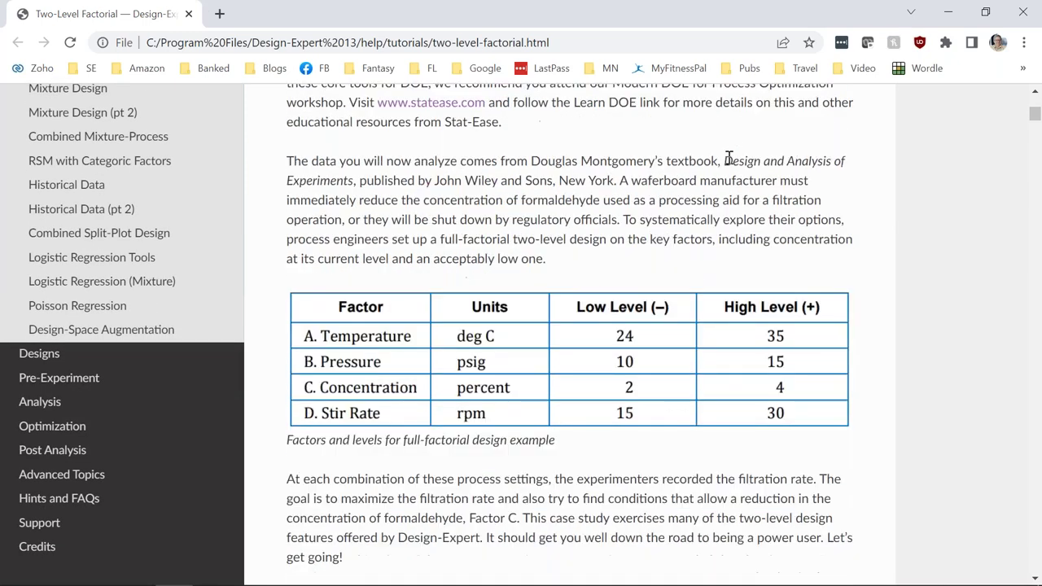
left_click_drag(725, 162, 735, 177)
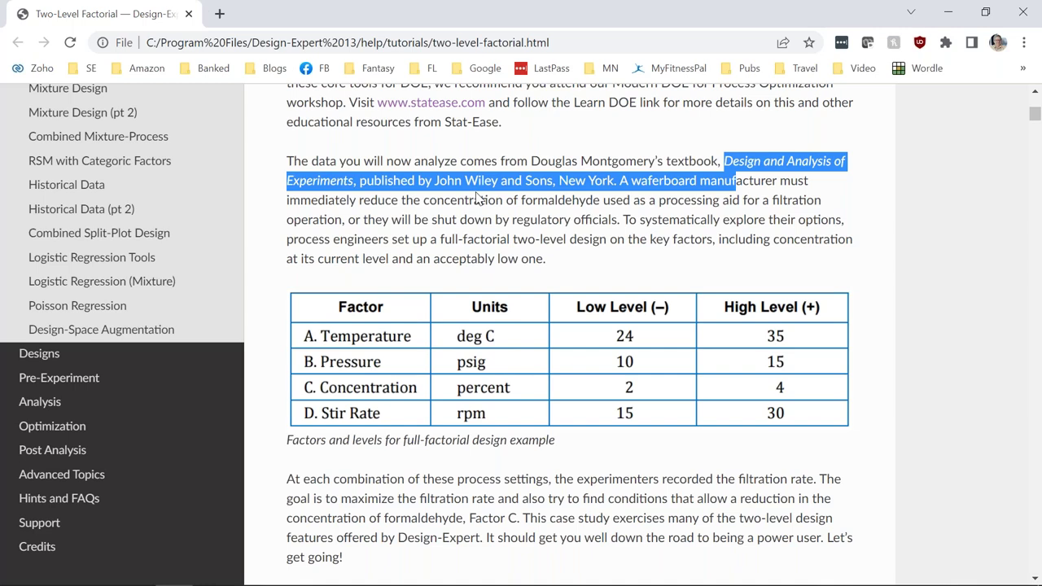
scroll(477, 198, "down", 1)
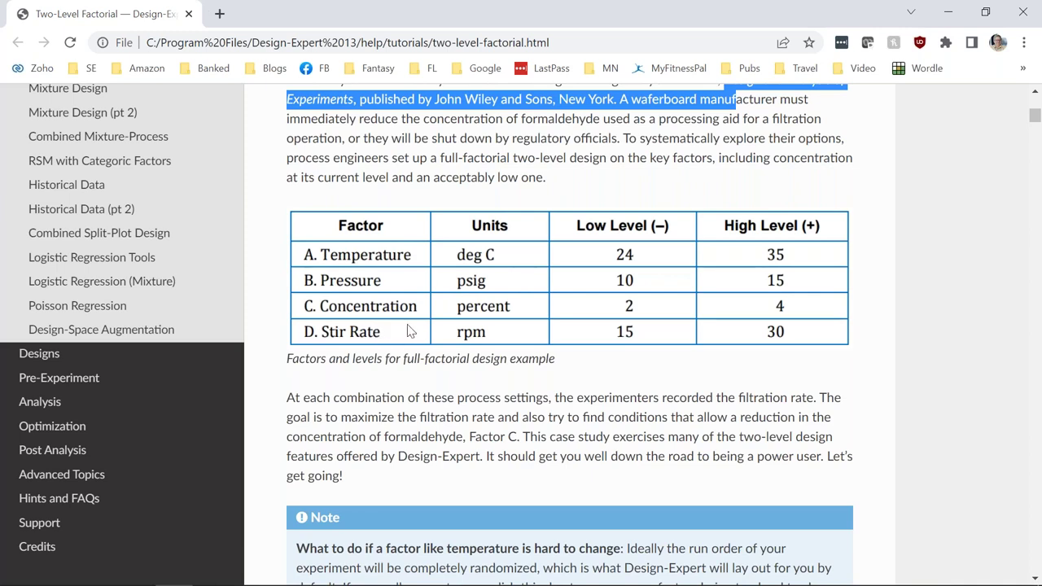
key("alt")
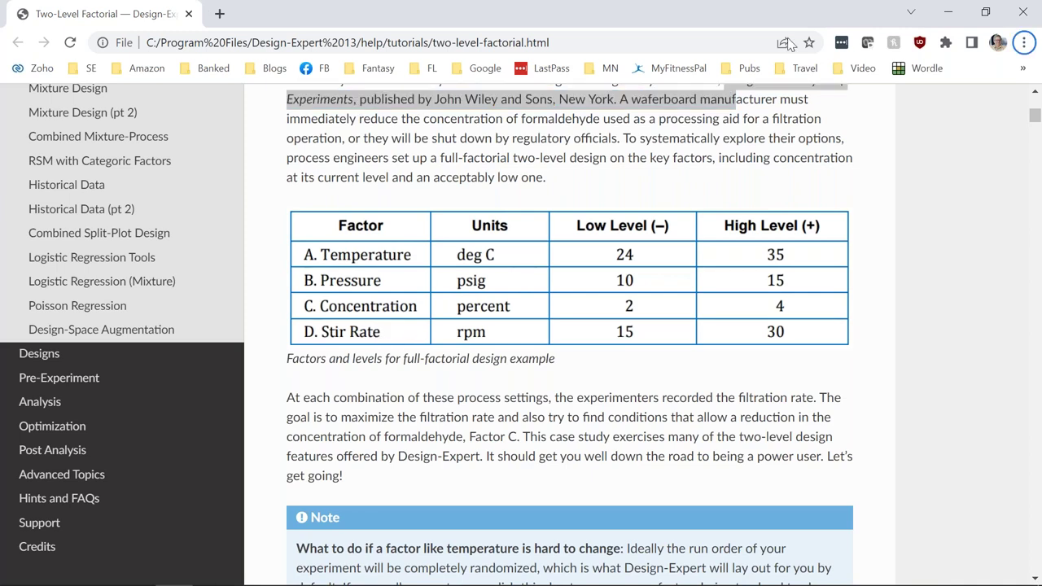
- Close the browser and load the Filtration Rate tutorial data from Help > Tutorial Data
left_click(1024, 11)
left_click(246, 27)
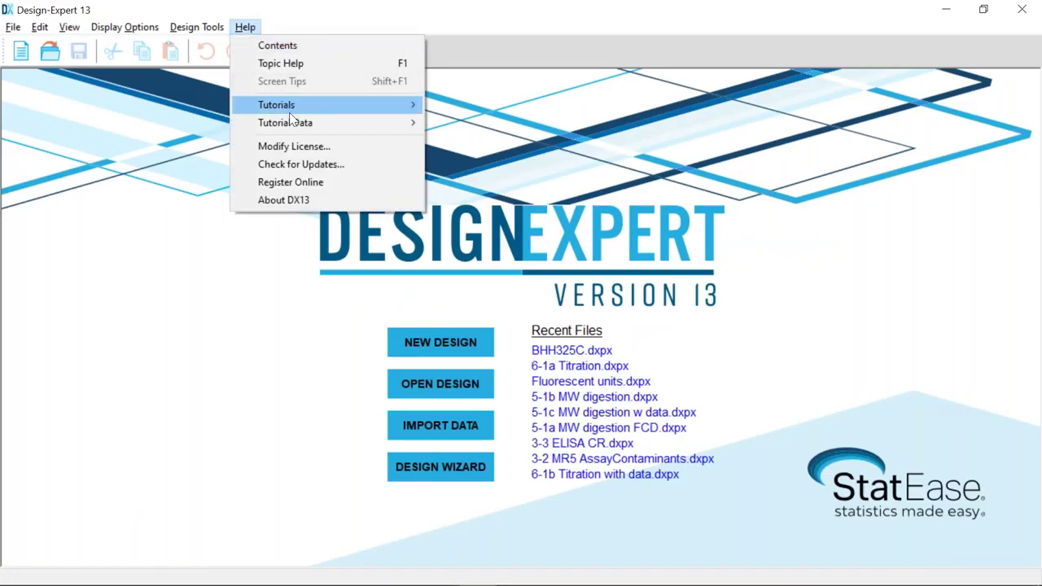
mouse_move(290, 122)
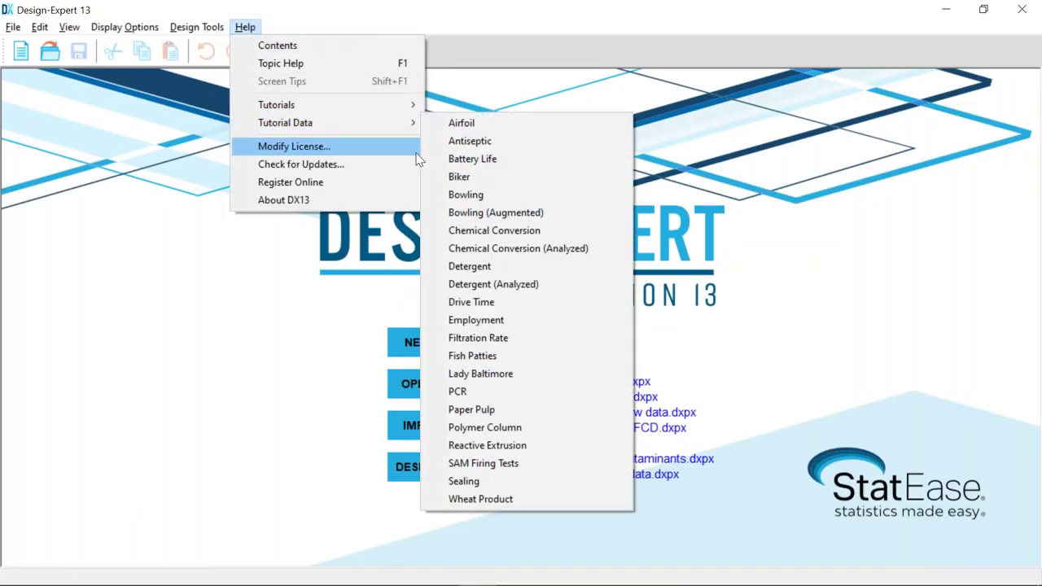
left_click(460, 338)
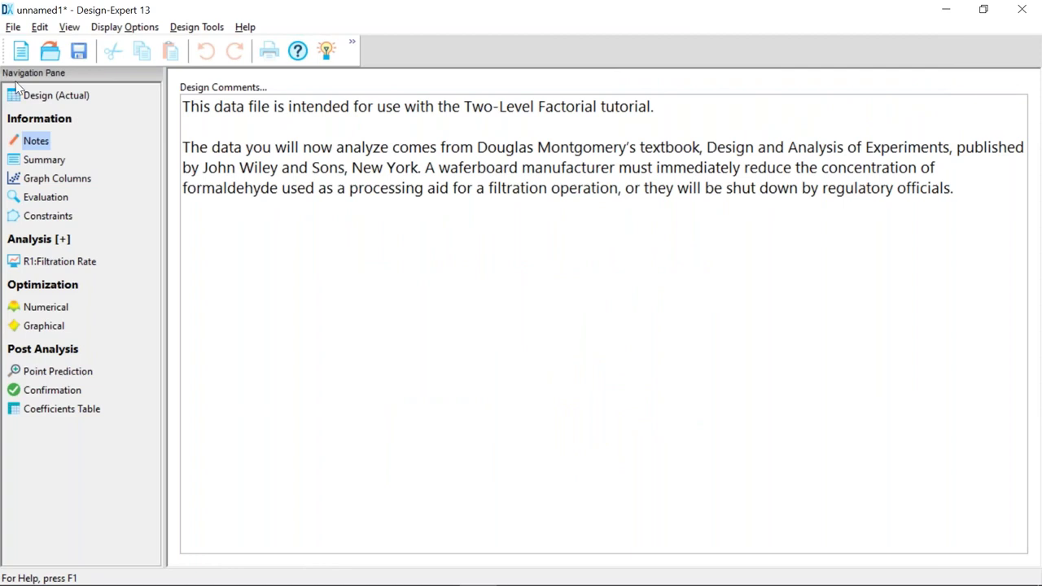
- Start a new design reusing the current factors and responses, without saving unnamed1
left_click(21, 50)
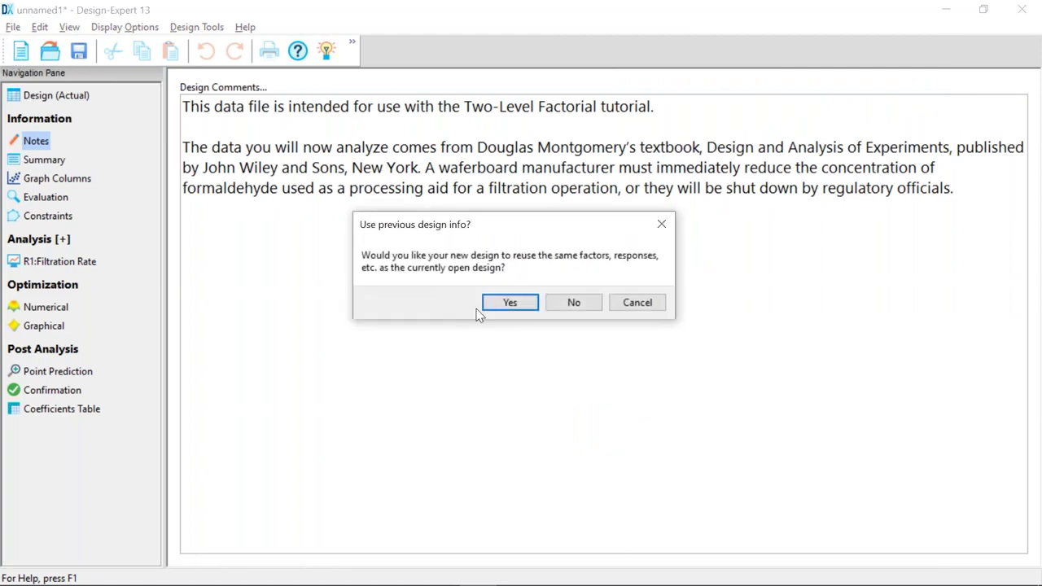
left_click(511, 303)
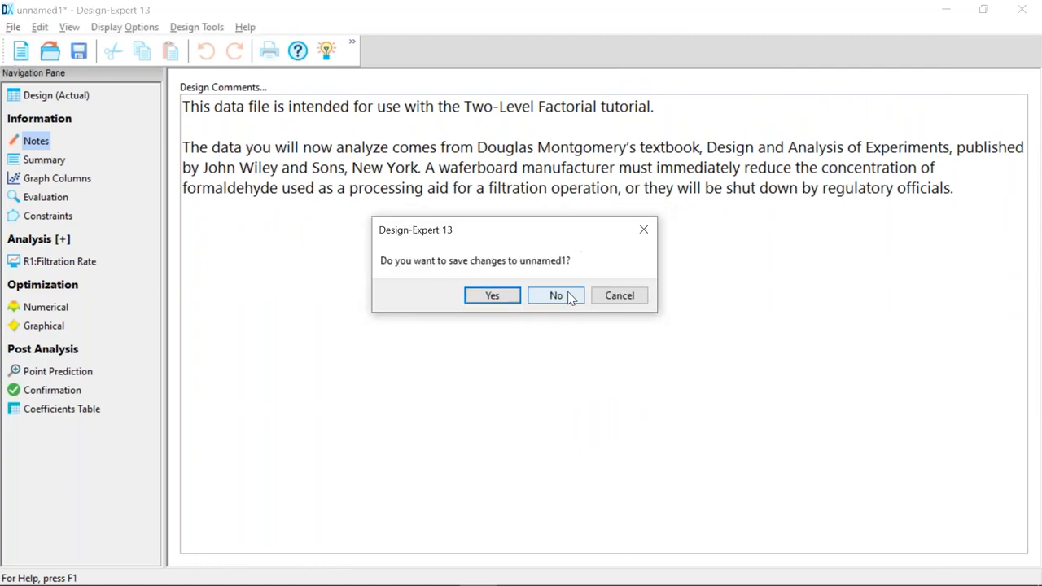
left_click(570, 298)
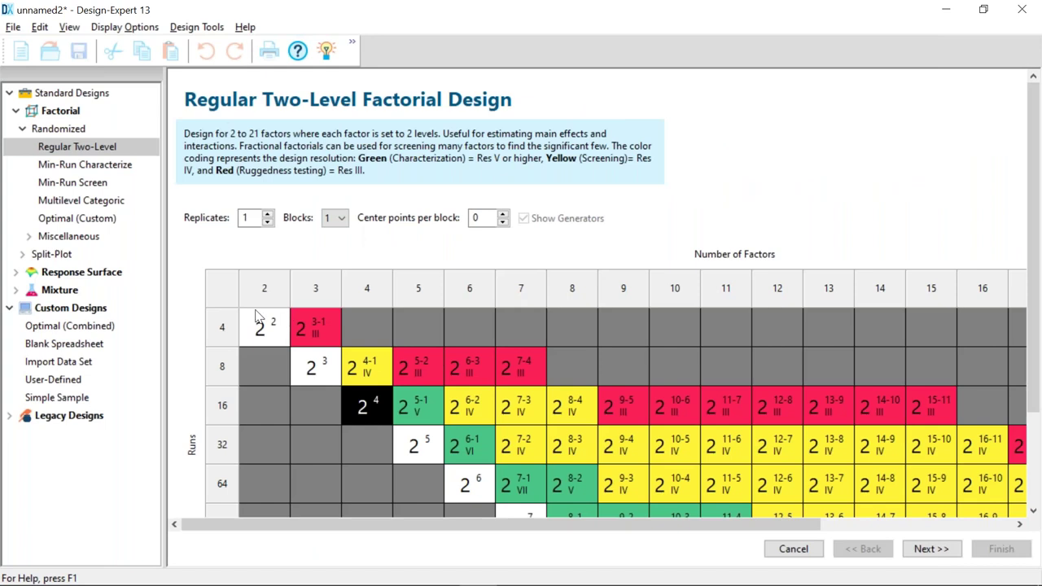
- Compare the 32-run 2^5 and 16-run 2^(5-1) designs and mark the Green characterization note
left_click(415, 443)
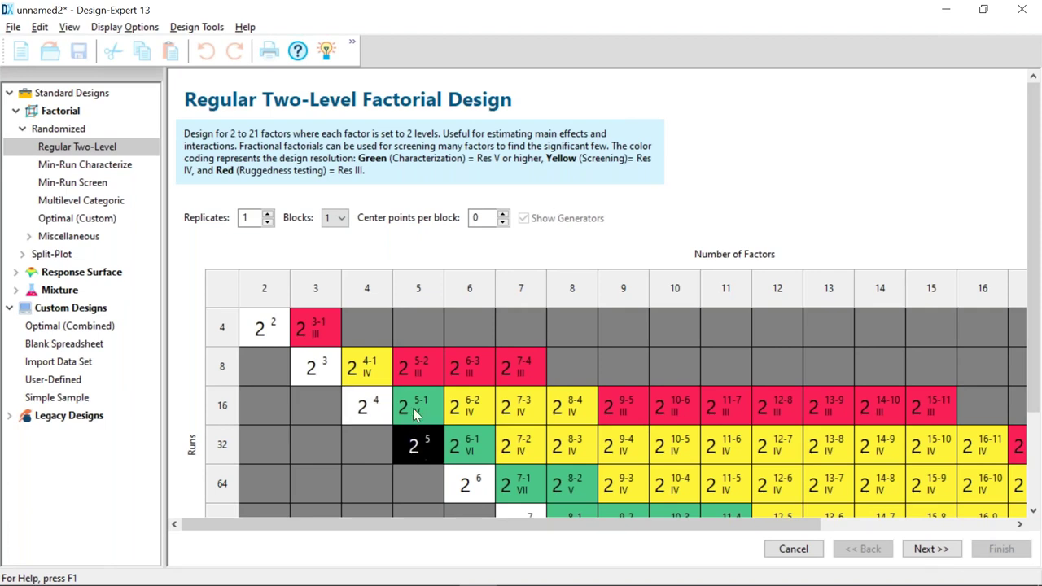
left_click(417, 413)
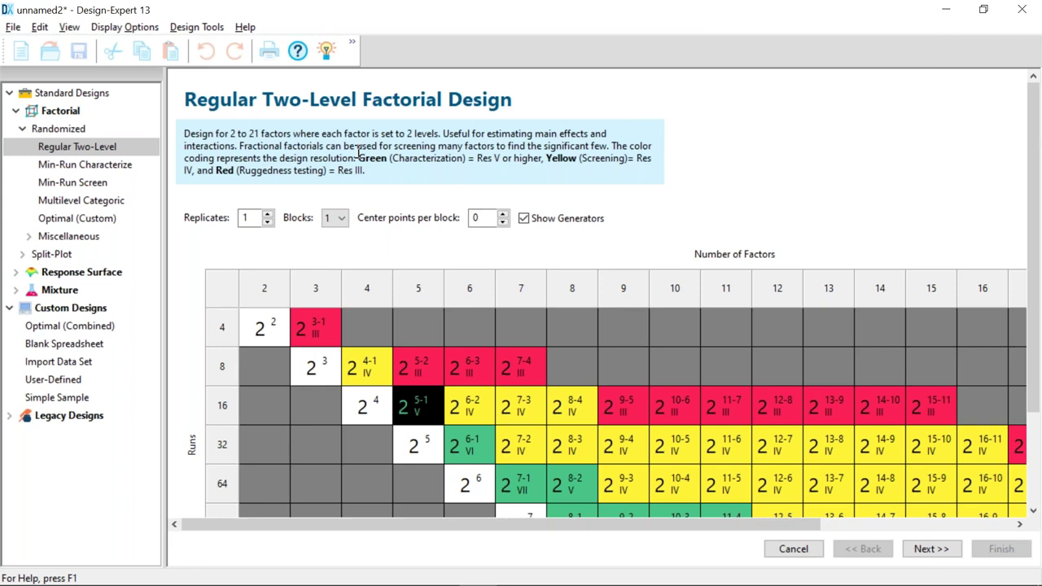
left_click_drag(356, 158, 465, 161)
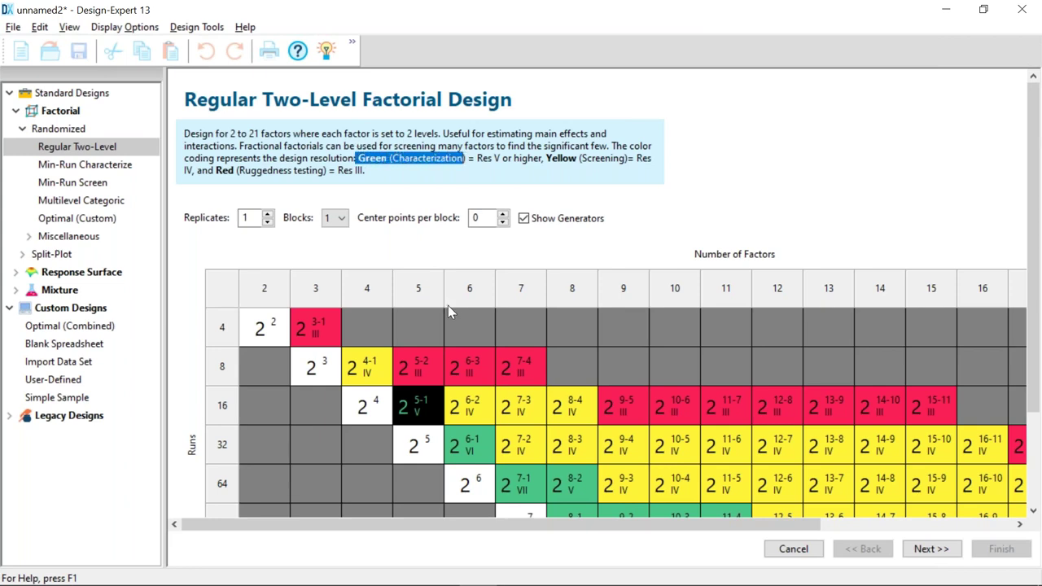
scroll(448, 305, "down", 2)
- Step through the 8-factor designs from 256 down to 16 runs and highlight the Yellow screening note
left_click(574, 493)
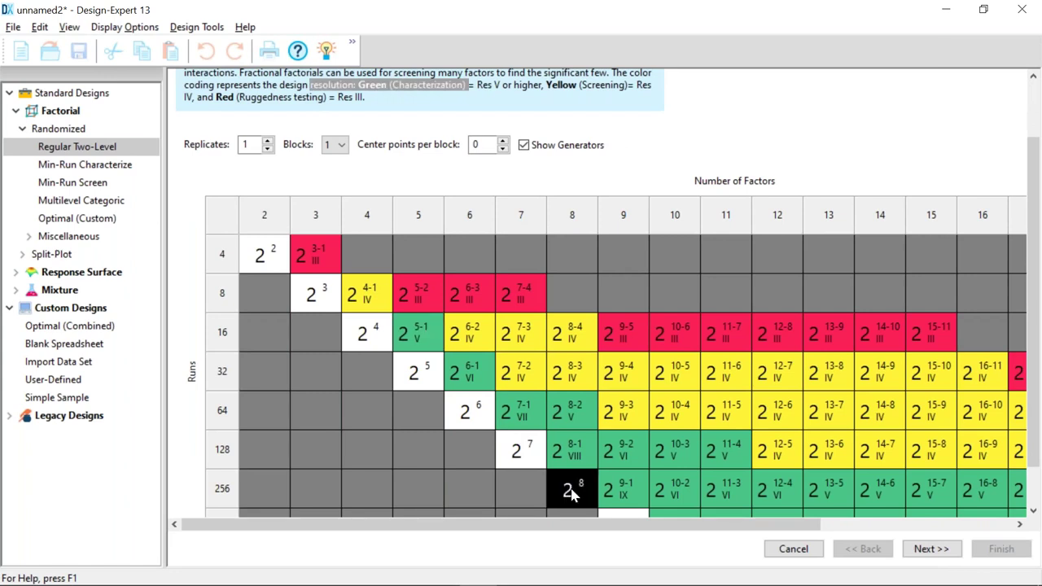
left_click(576, 452)
left_click(576, 411)
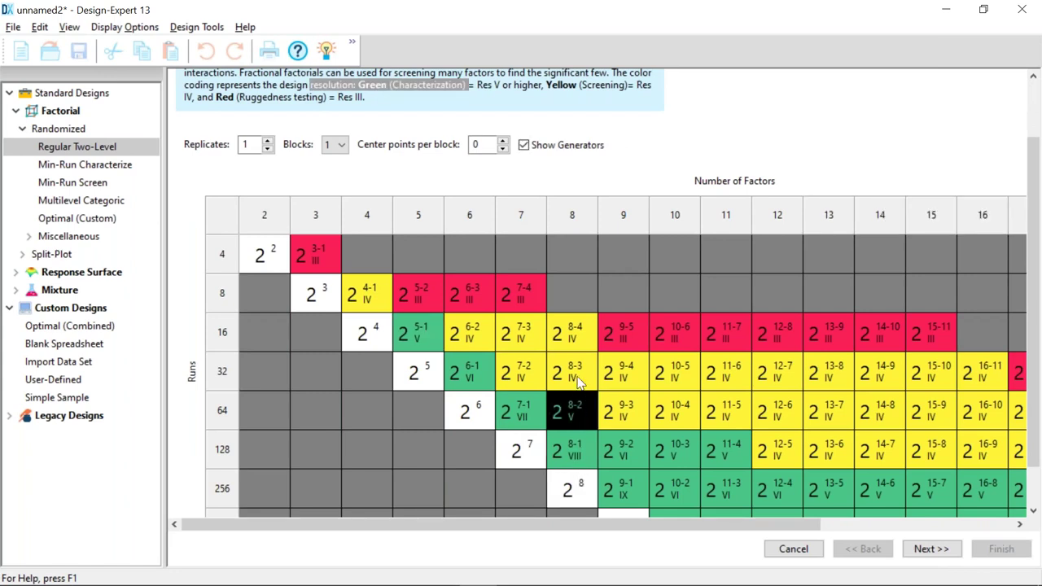
left_click(577, 364)
left_click(578, 342)
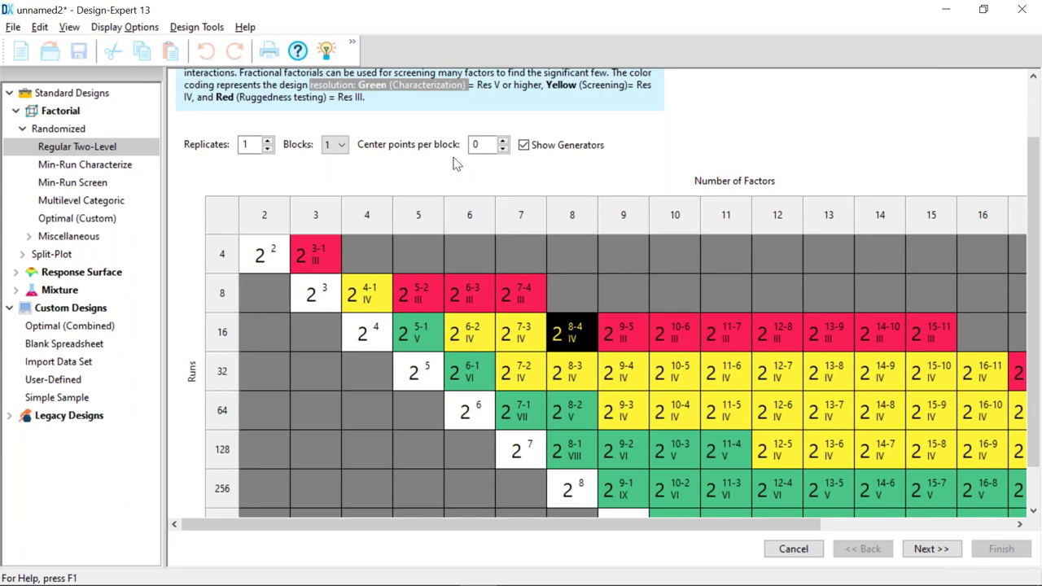
left_click_drag(545, 85, 652, 85)
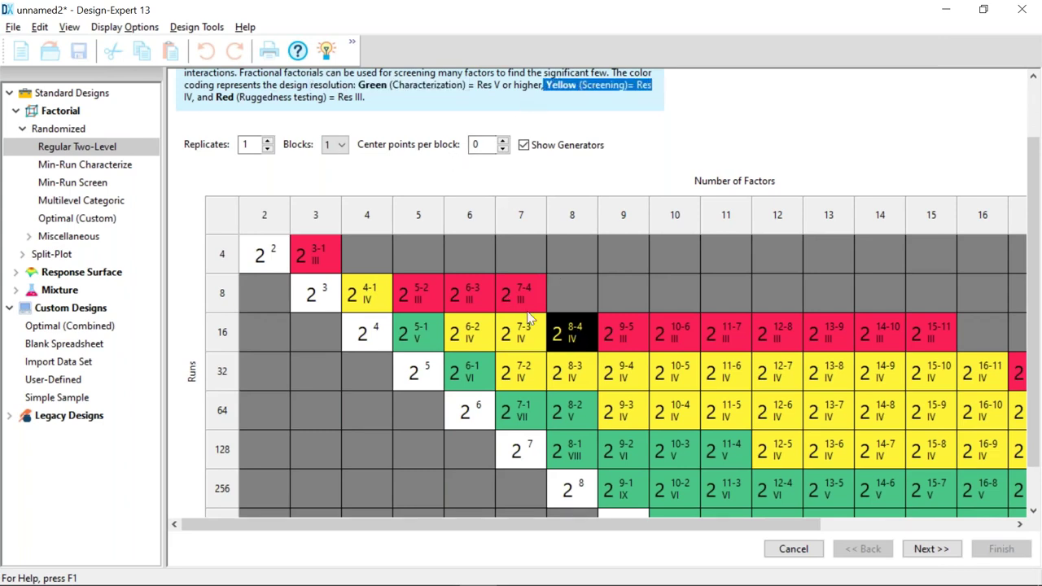
- Pick the 16-run 5-factor half fraction, then the 16-run 4-factor full factorial, and cancel the builder
left_click(421, 338)
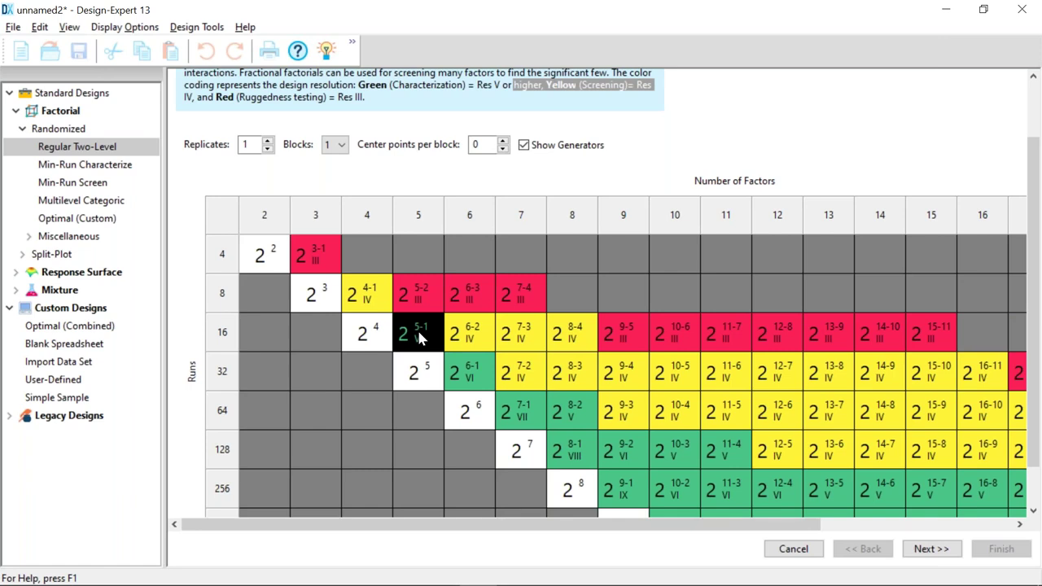
left_click(367, 334)
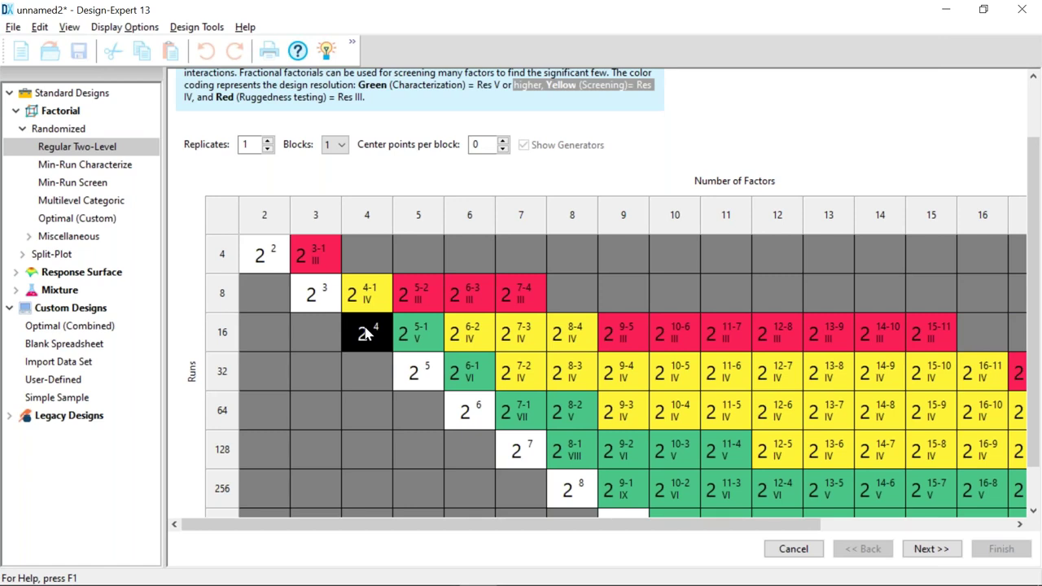
left_click(793, 548)
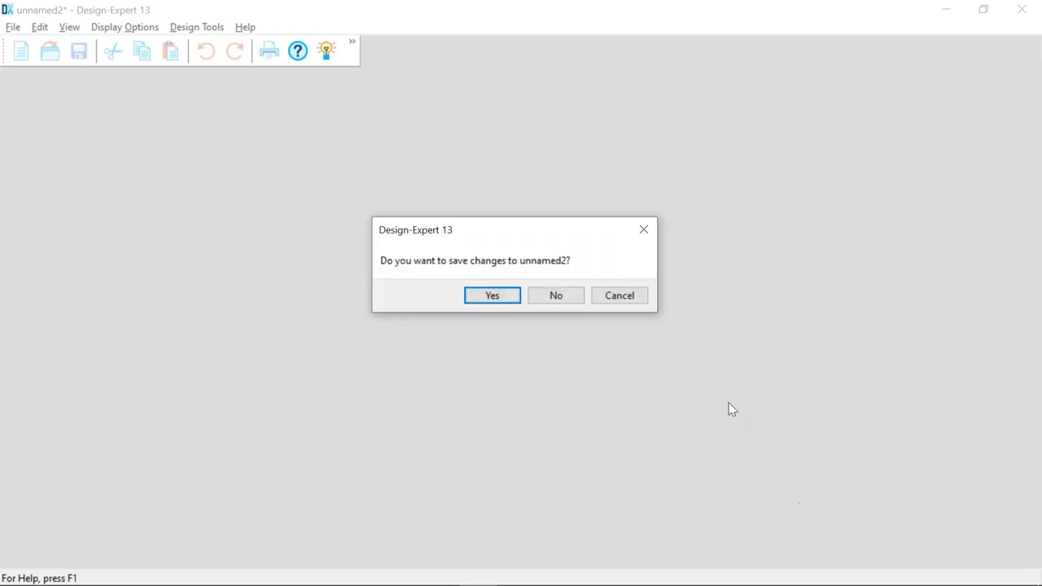
- Discard unnamed2 without saving and display the Help > Tutorial Data dataset list
left_click(557, 298)
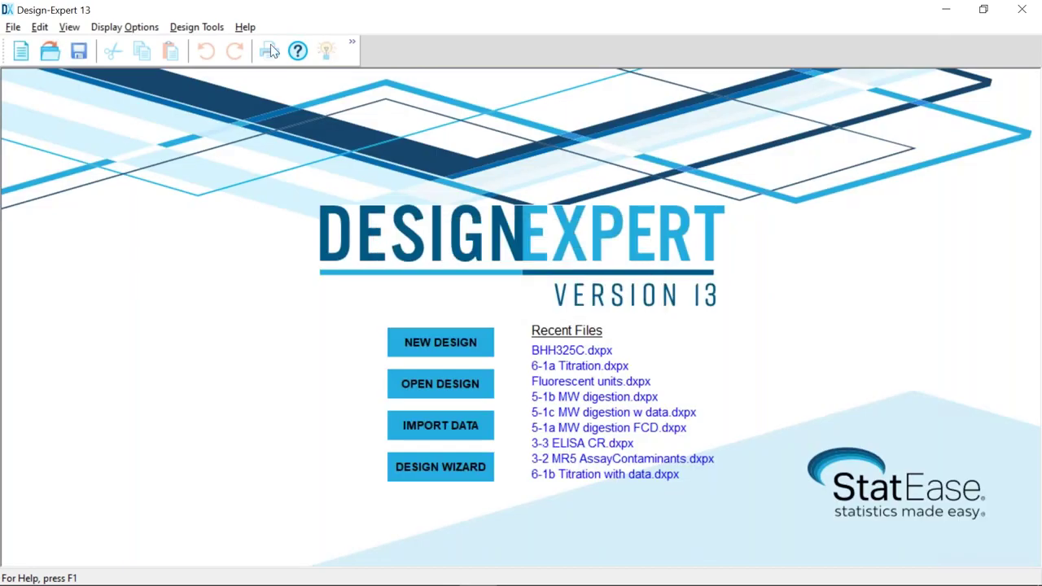
left_click(245, 28)
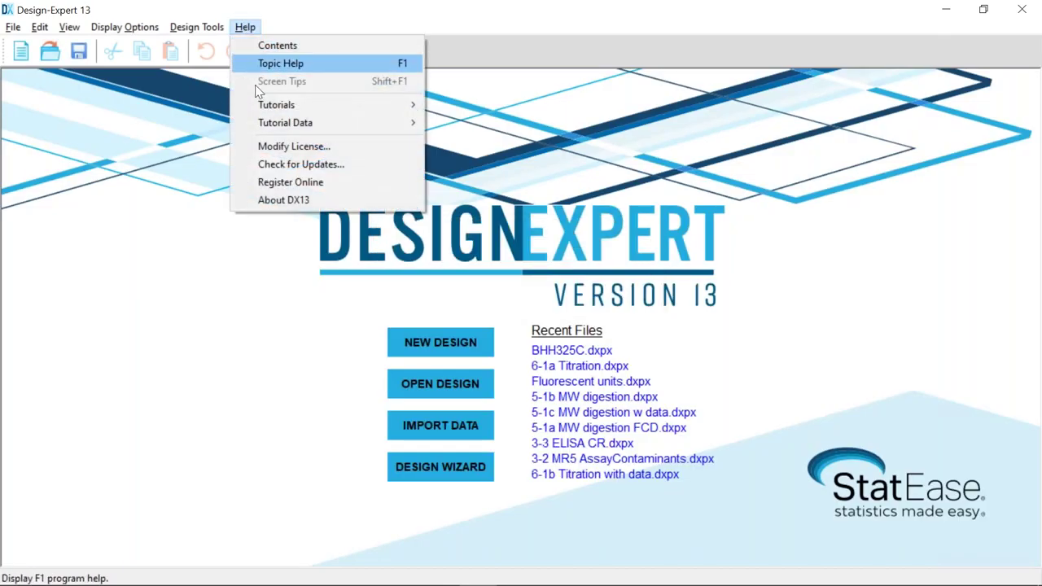
mouse_move(326, 122)
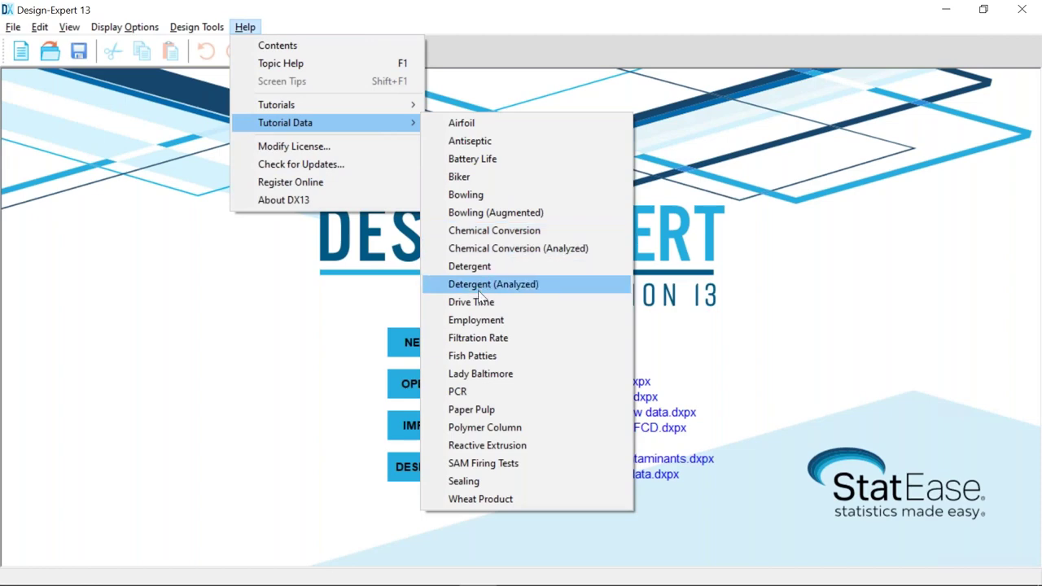
- Load the Filtration Rate tutorial data and display its Design (Actual) table
left_click(479, 338)
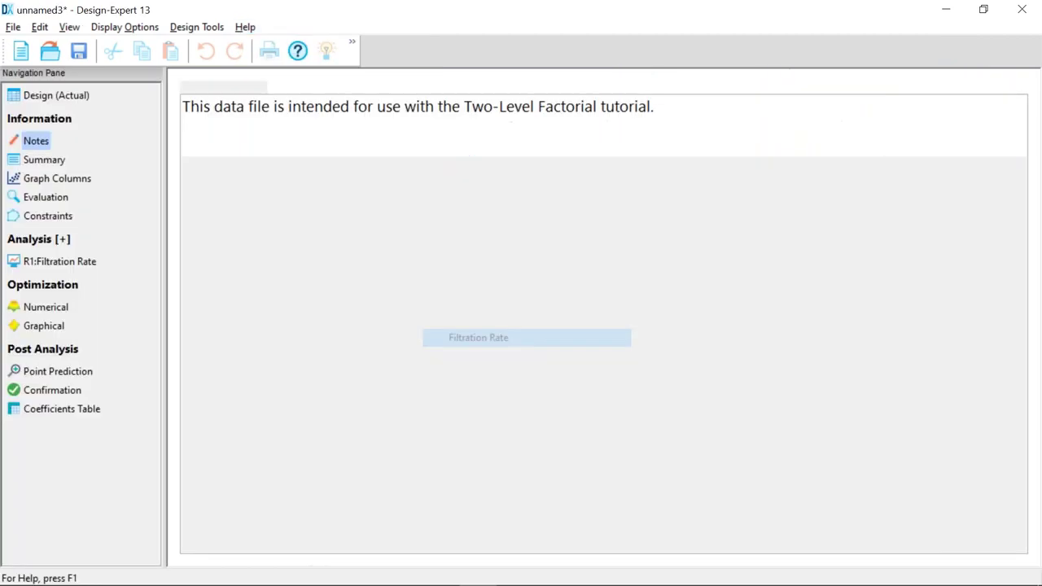
left_click(14, 96)
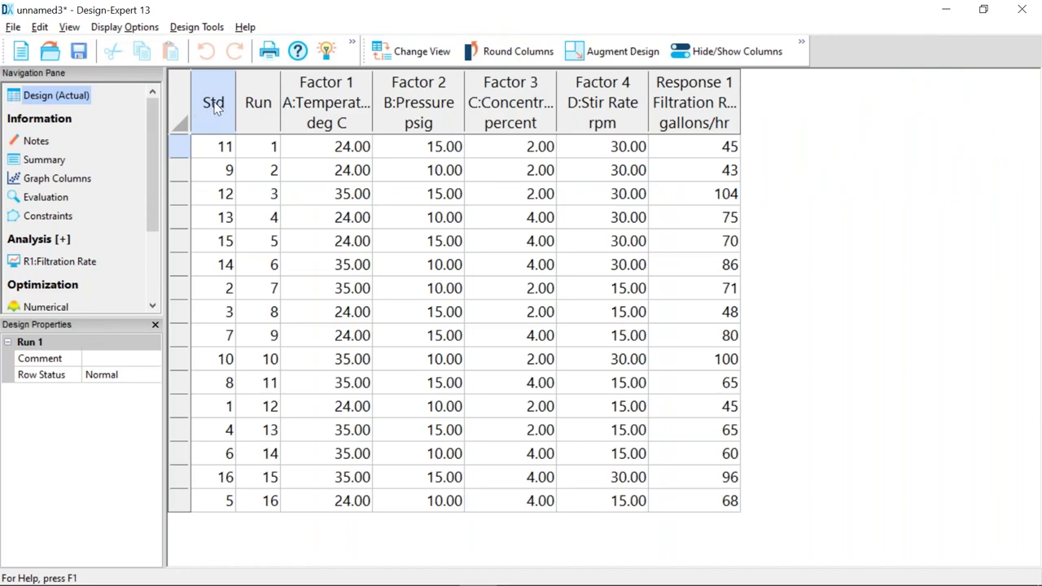
left_click(261, 104)
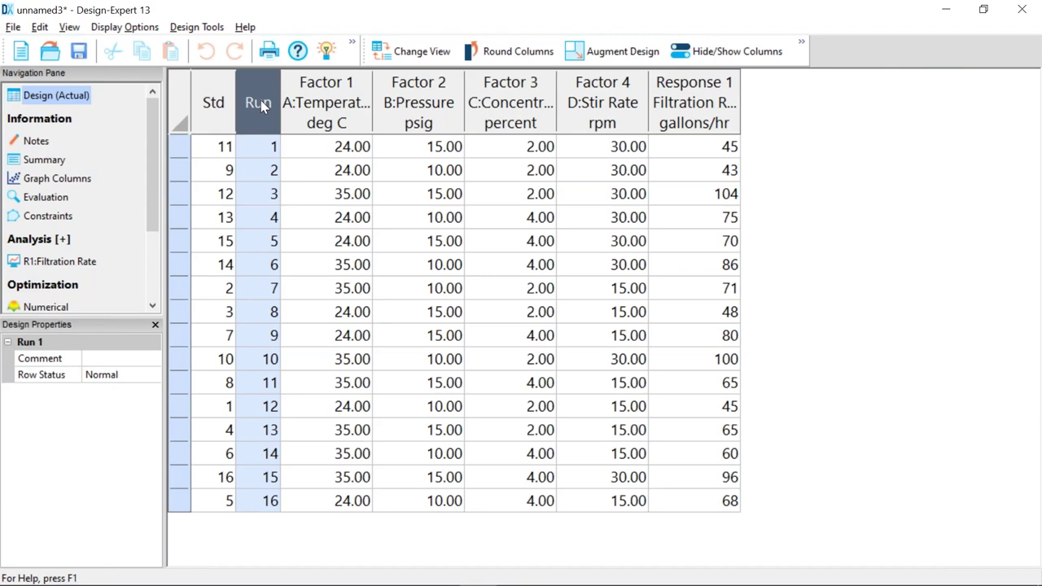
- Inspect the Temperature, Pressure, Concentration, Stir Rate and Filtration Rate column properties
left_click(359, 105)
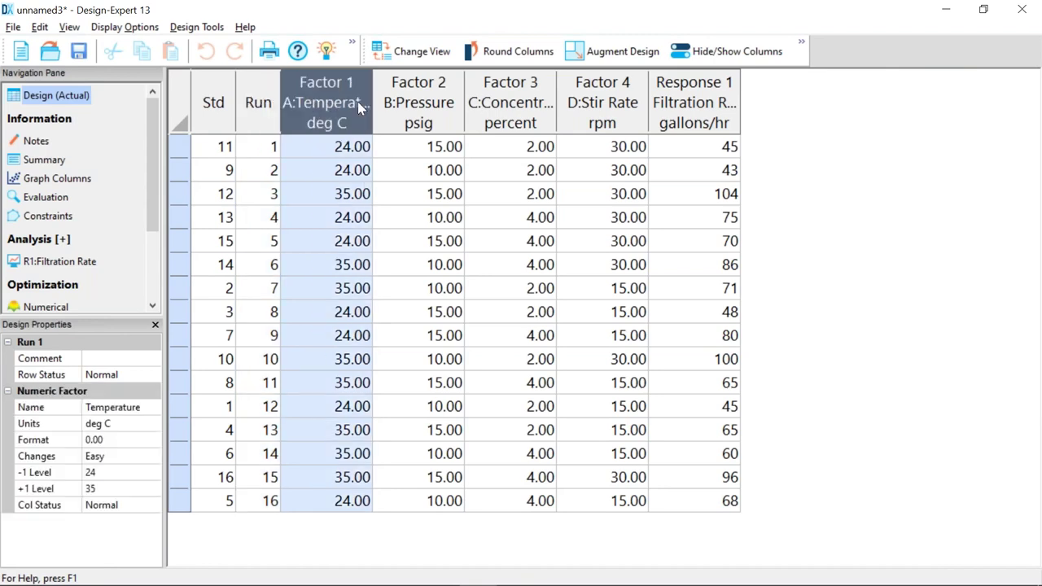
left_click(454, 96)
left_click(513, 98)
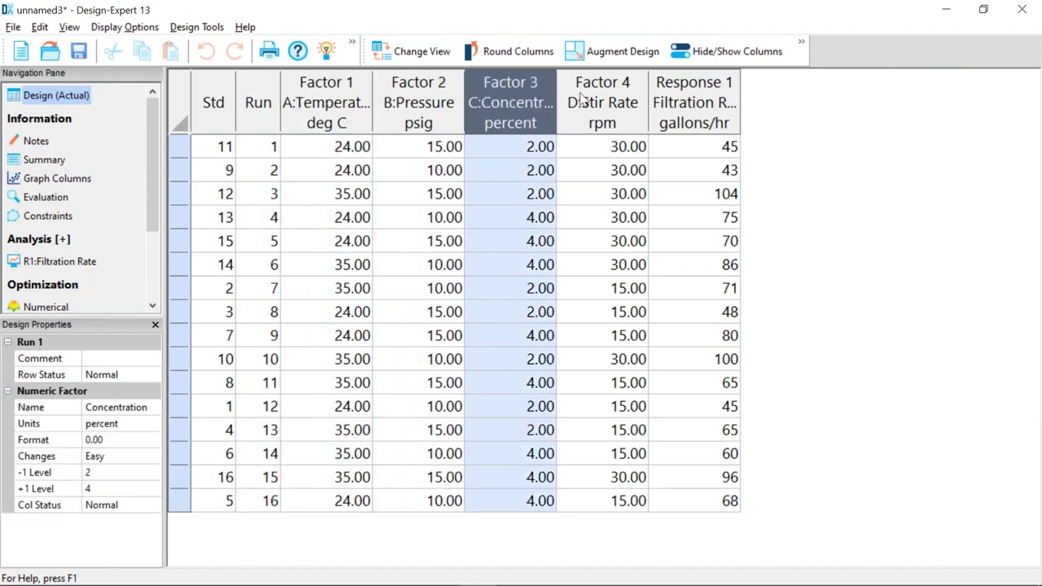
left_click(581, 98)
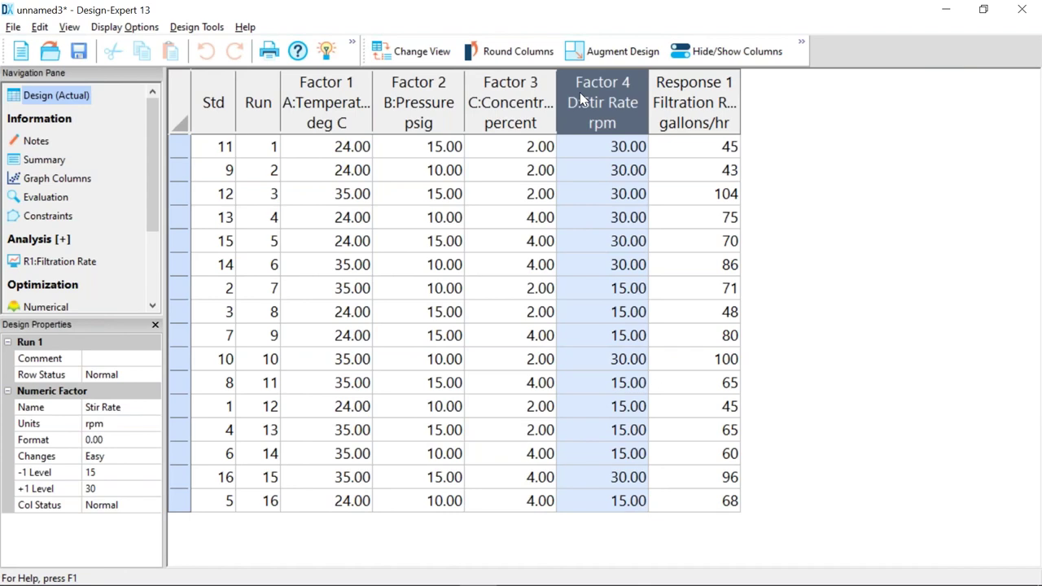
left_click(695, 99)
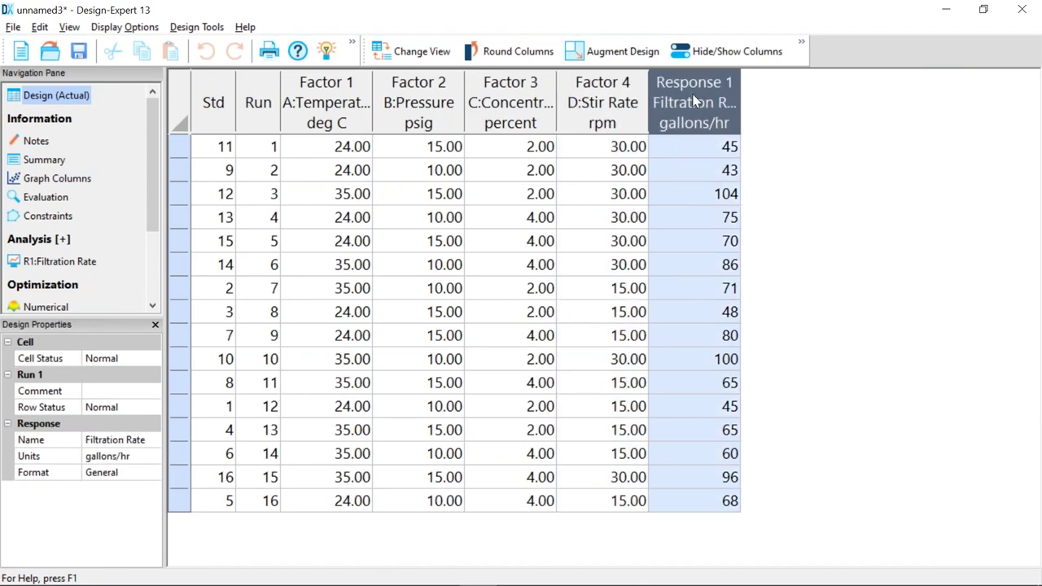
left_click(74, 261)
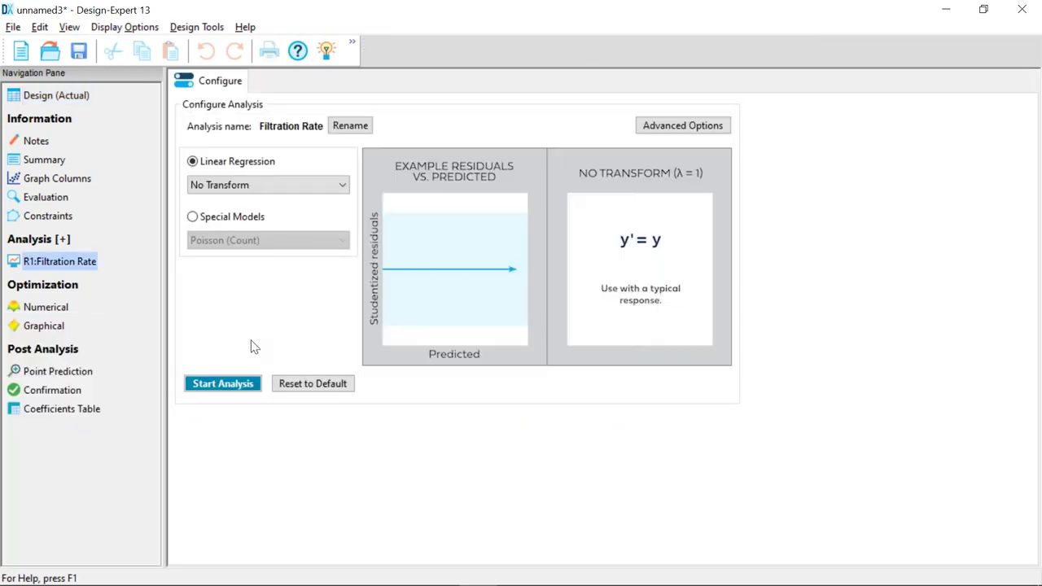
- Start the Filtration Rate analysis and show the half-normal effects plot enlarged in a single pane
left_click(222, 383)
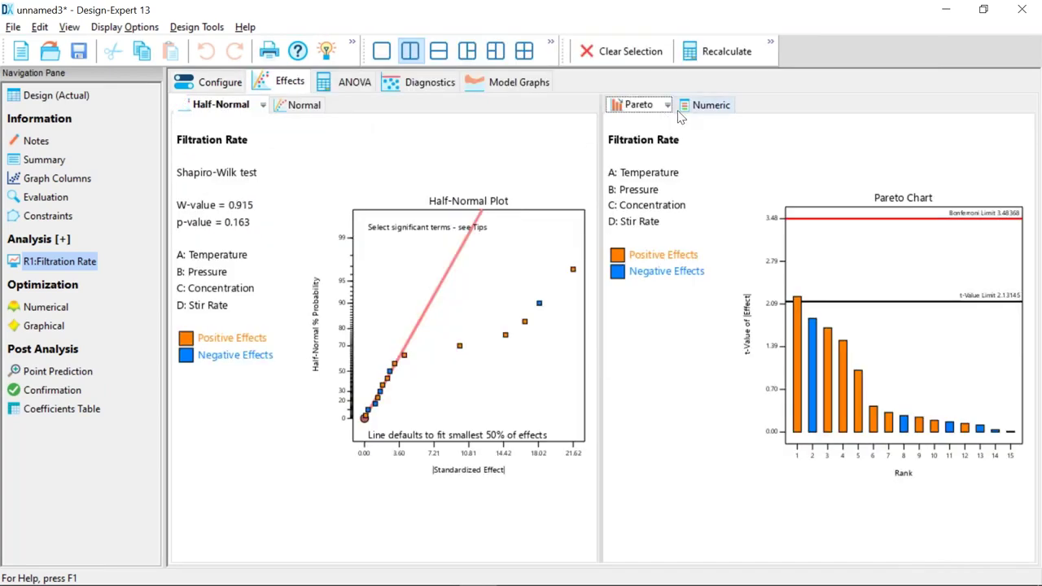
left_click(383, 51)
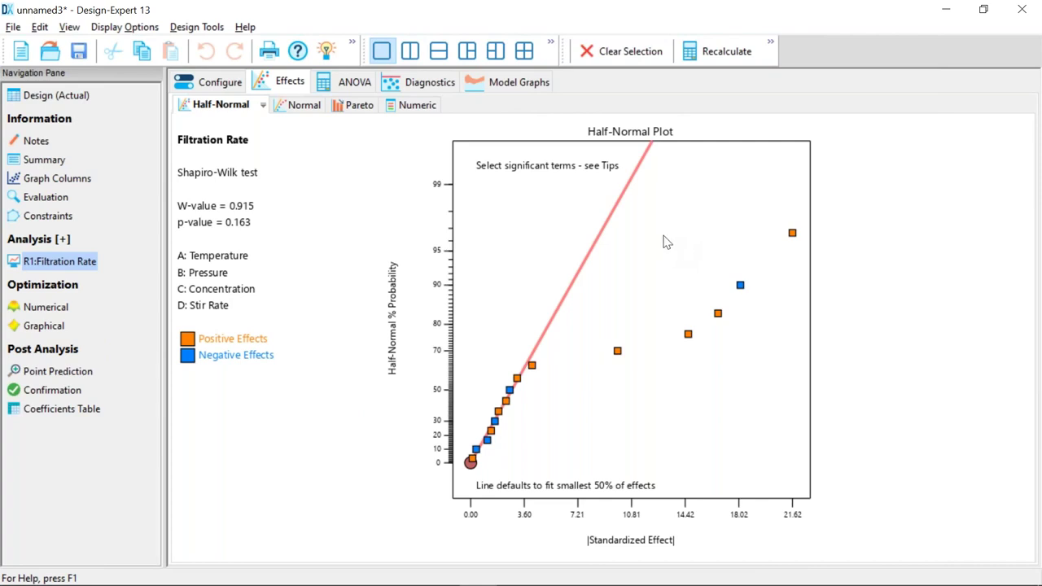
- Select A, AC, AD, D and C on the half-normal plot, then view the numeric effects list
left_click(793, 233)
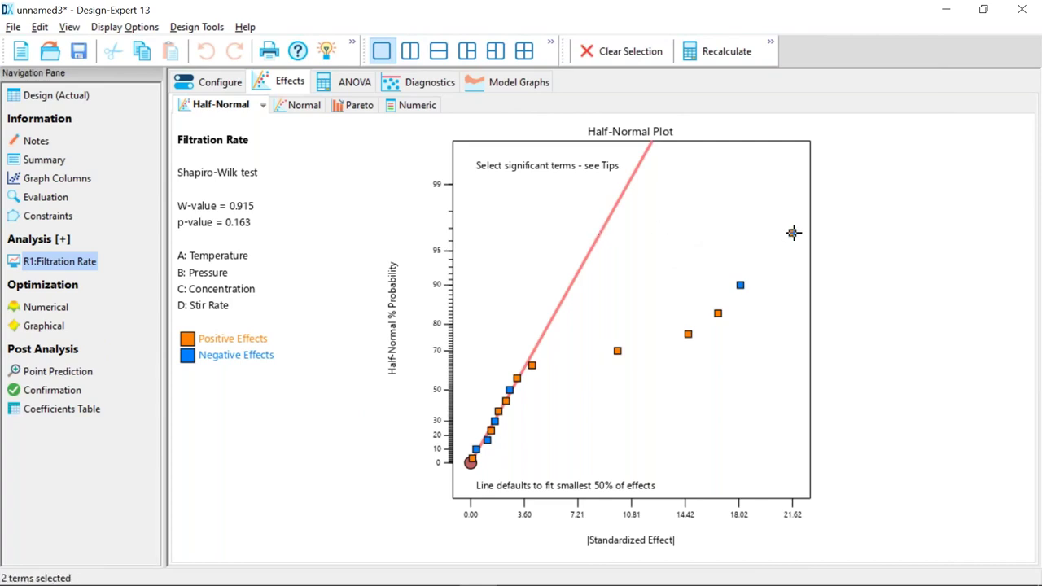
left_click(741, 285)
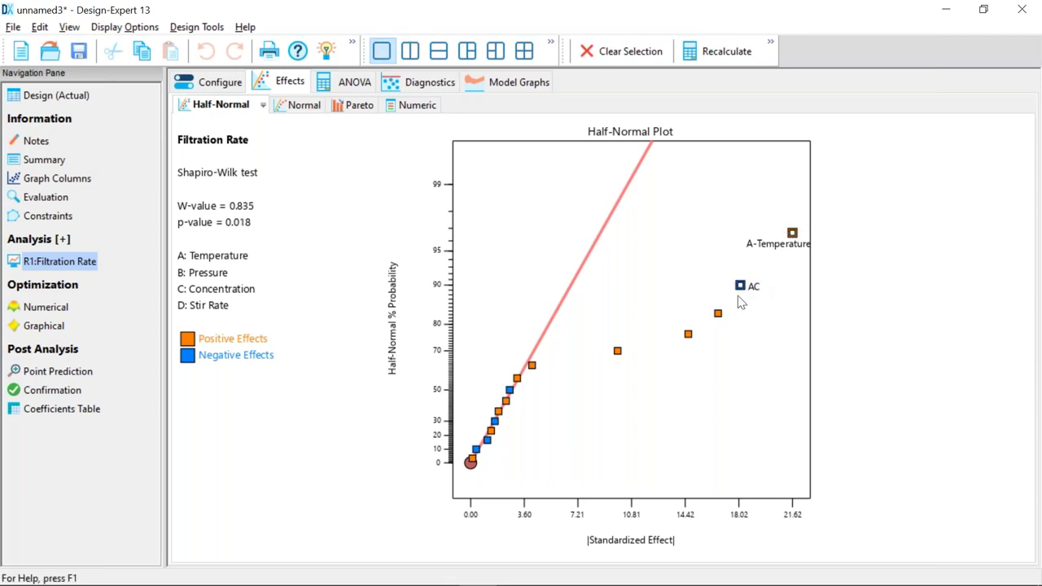
left_click(718, 314)
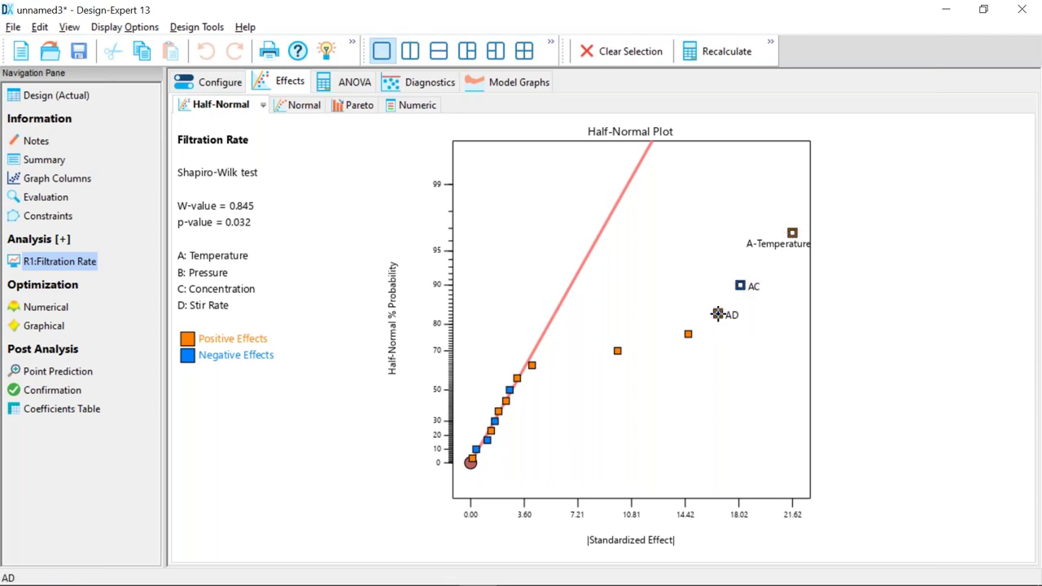
left_click(687, 334)
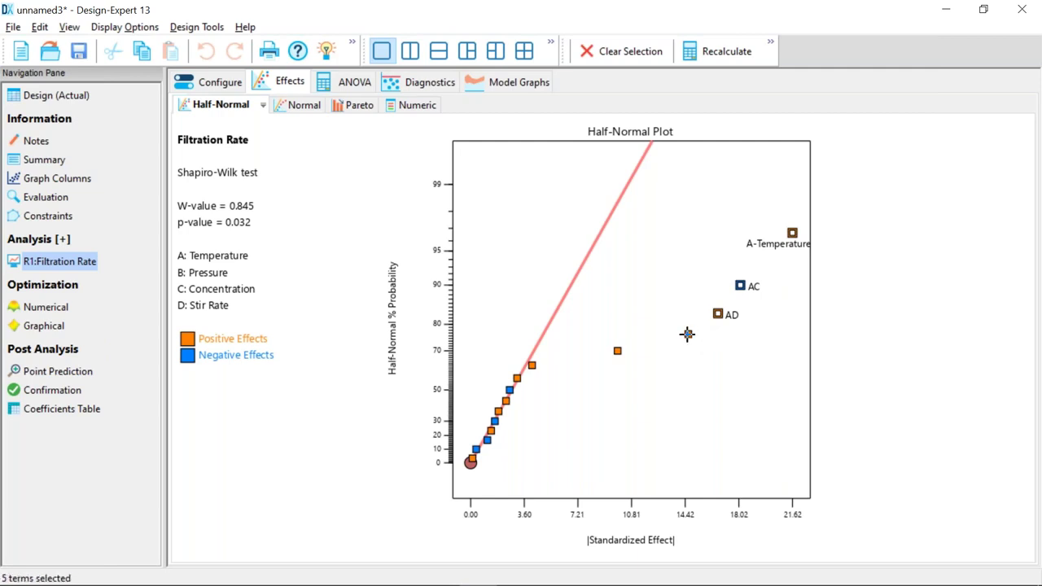
left_click(617, 351)
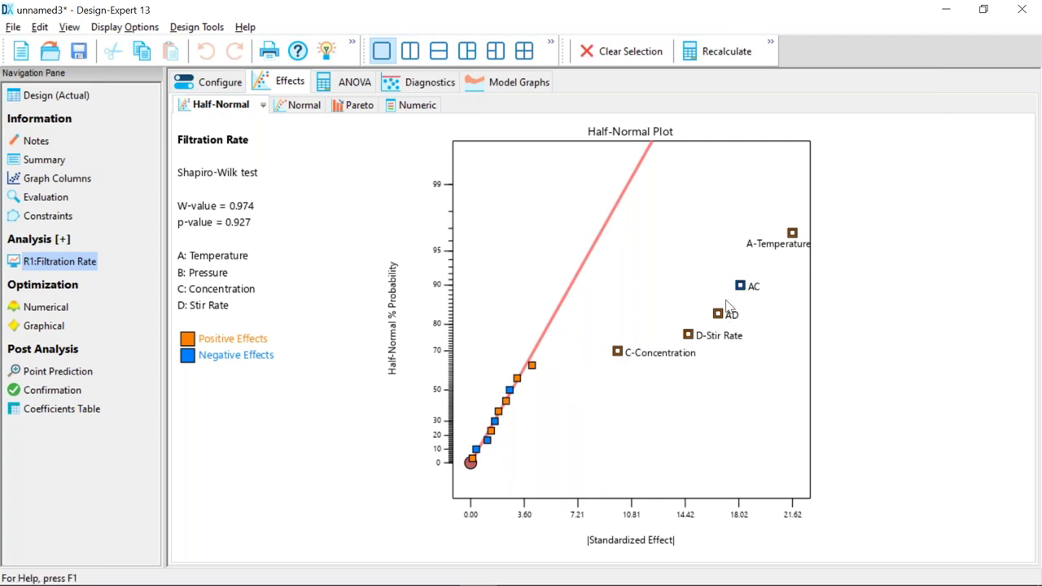
left_click(413, 106)
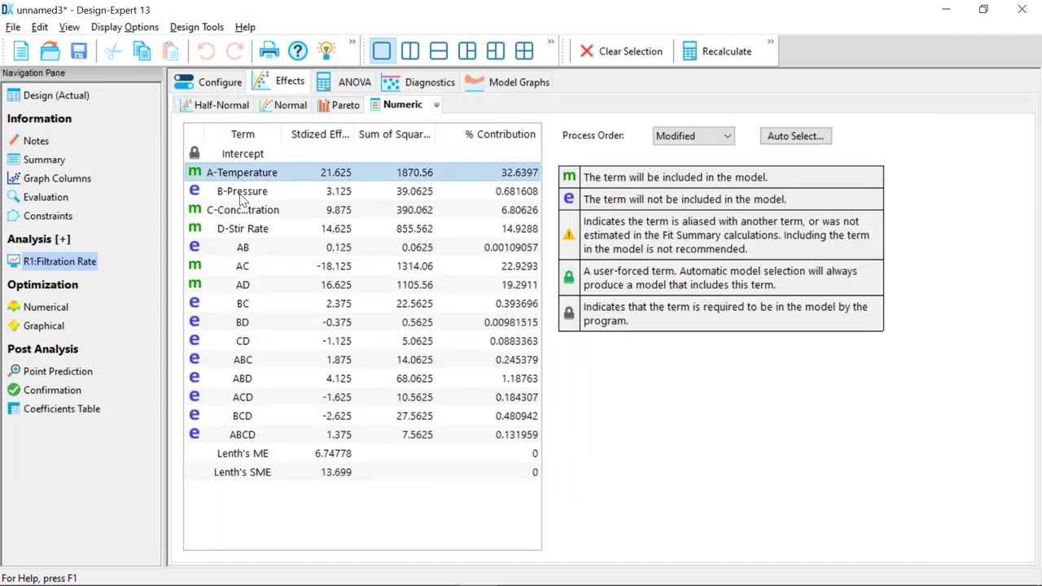
left_click(241, 213)
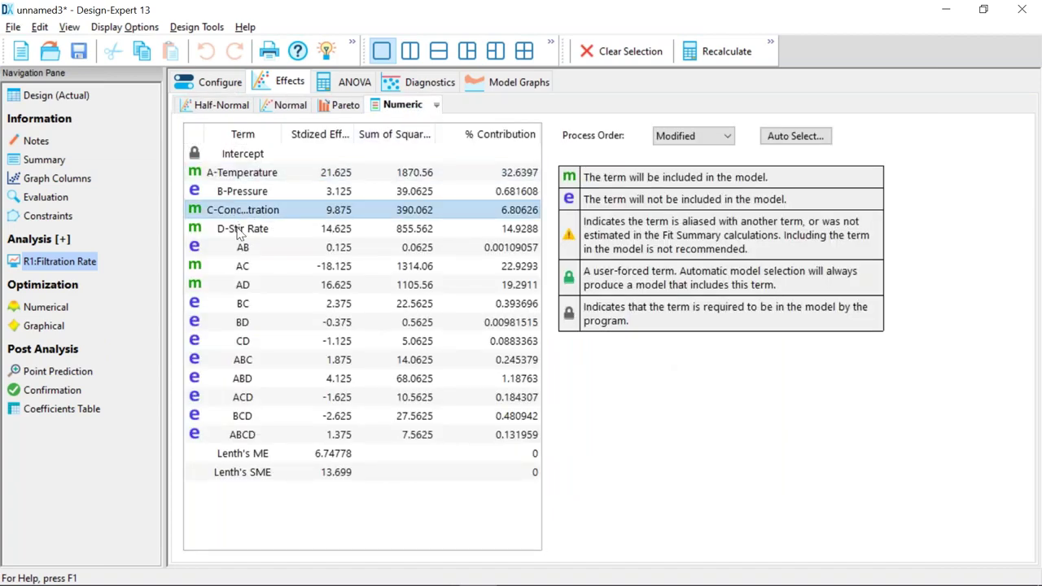
left_click(241, 229)
left_click(252, 267)
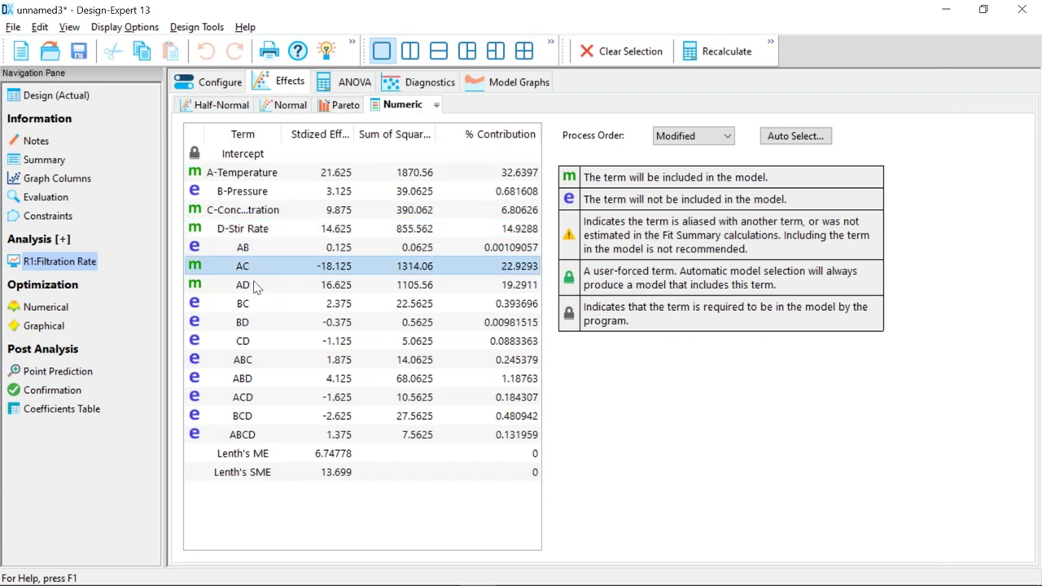
left_click(254, 287)
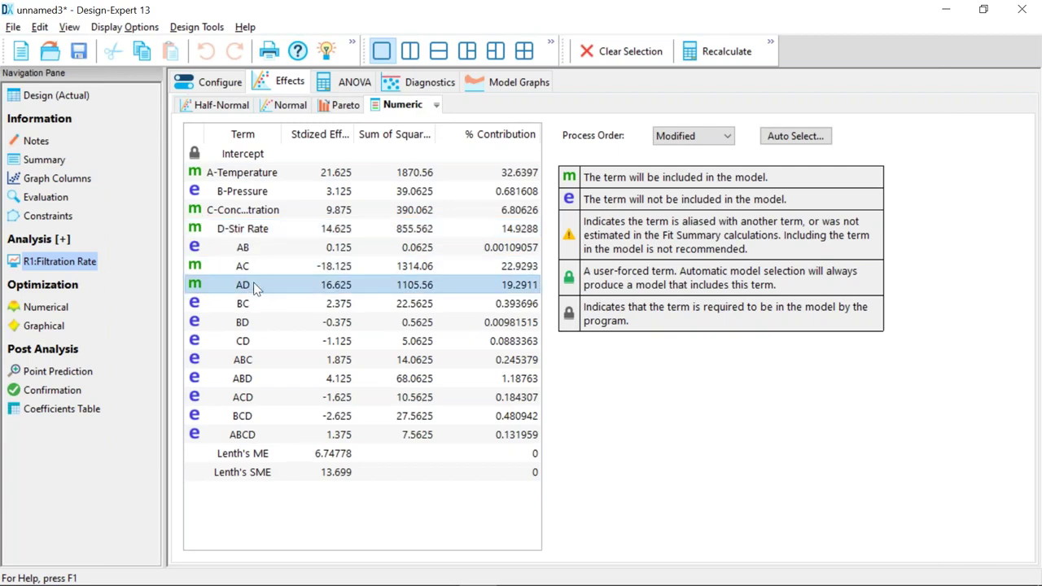
key("alt+Tab")
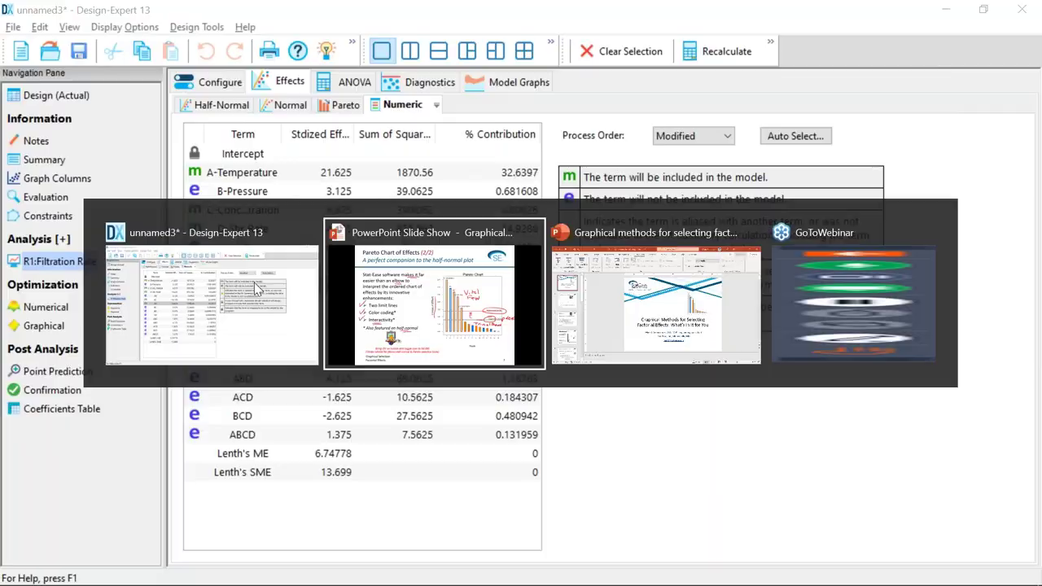
- Go back to slide 4's half-normal plot, erase its ink annotations, and return to Design-Expert 13
key("Left")
key("Left")
key("Left")
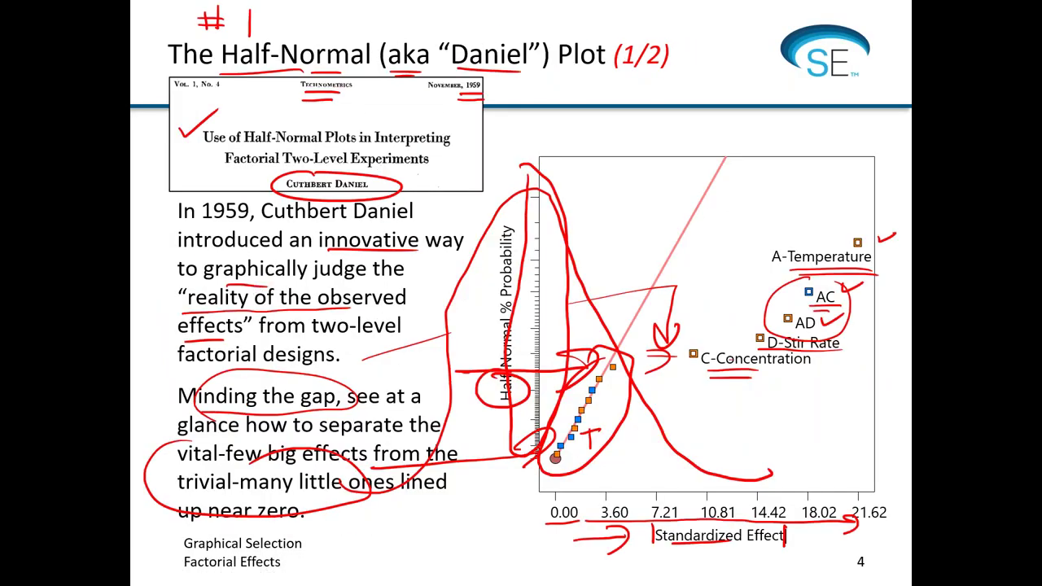
key("e")
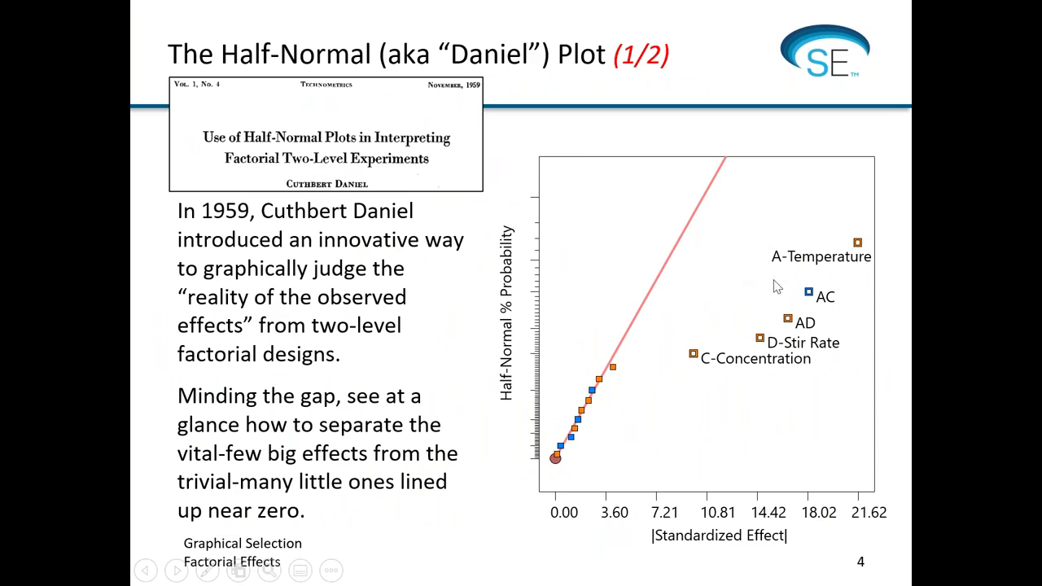
key("alt+Tab")
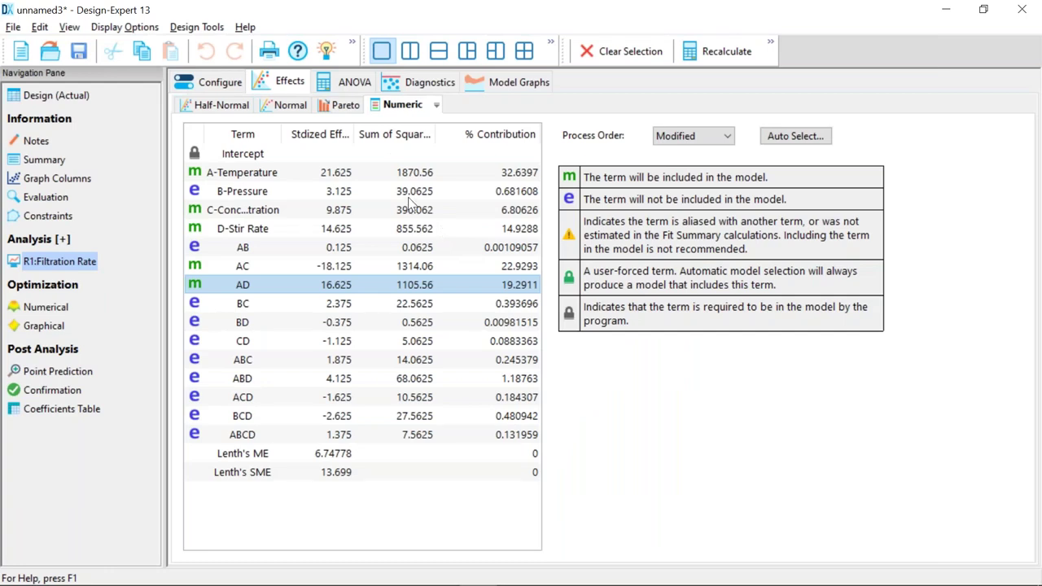
- View the half-normal plot, review the B, AB, BC and BD numeric effects rows, then show the Pareto chart
left_click(220, 106)
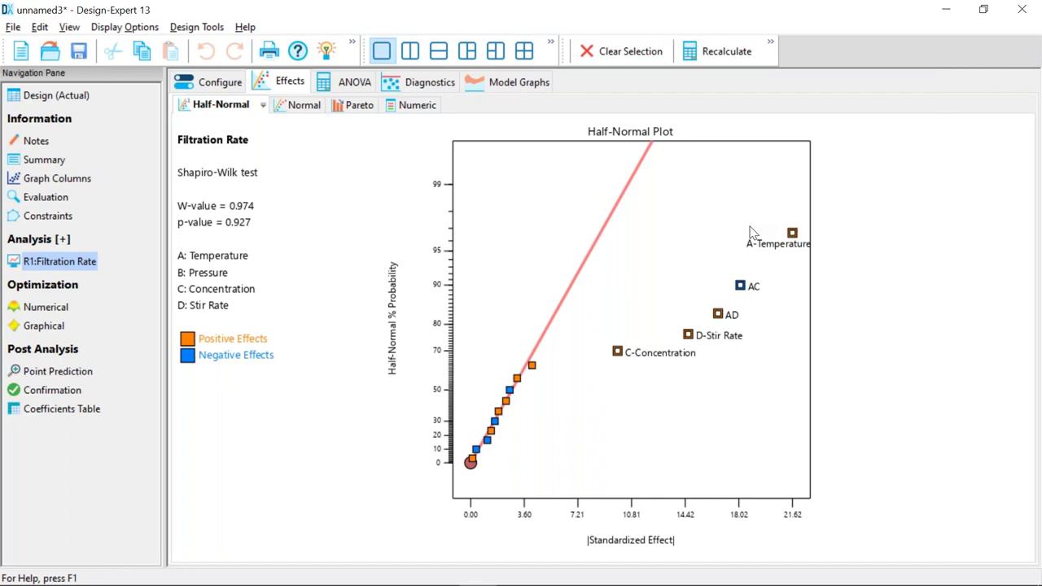
left_click(416, 106)
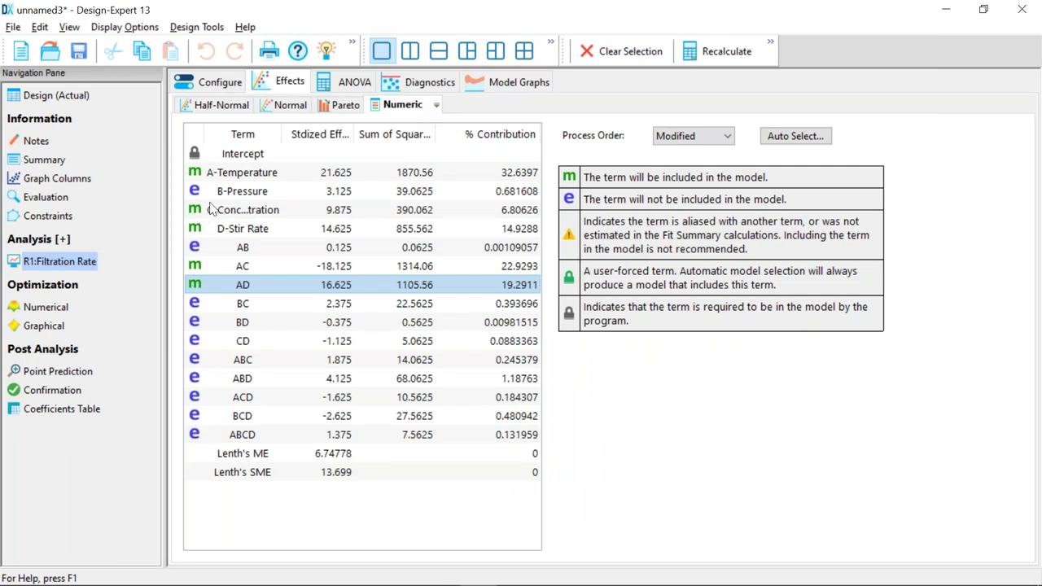
left_click(236, 194)
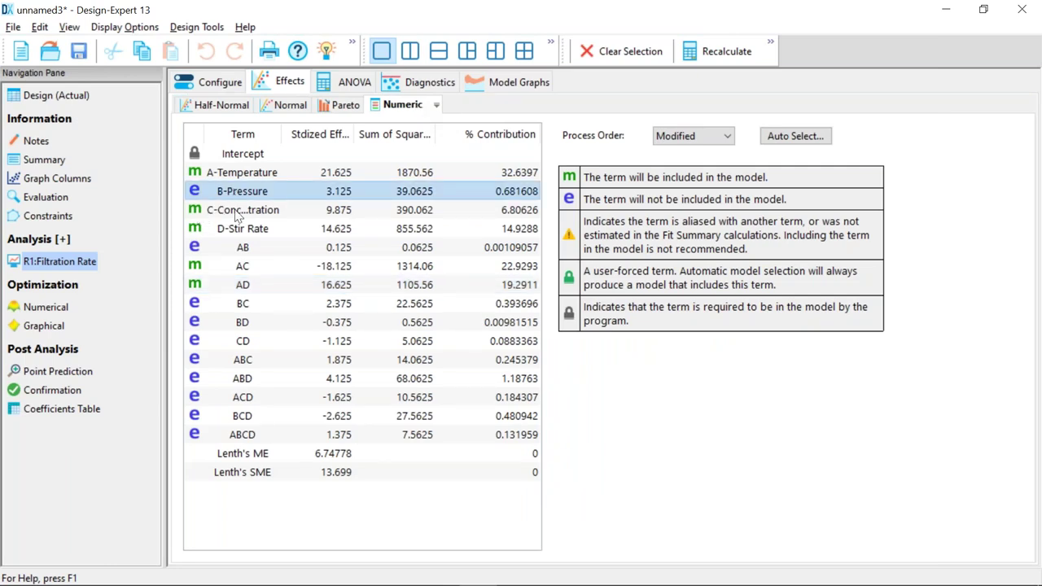
left_click(246, 249)
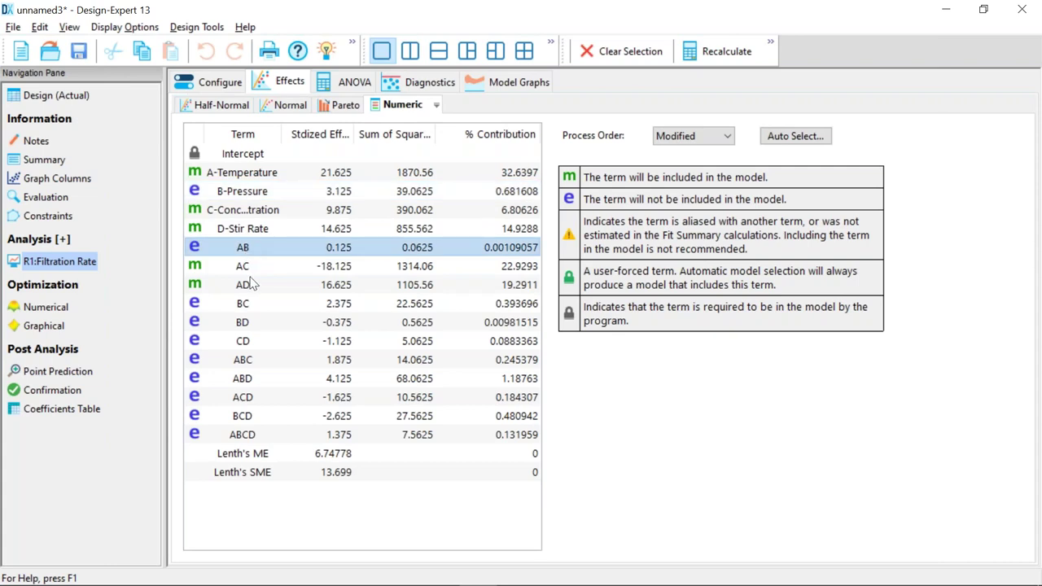
left_click(256, 303)
left_click(257, 323)
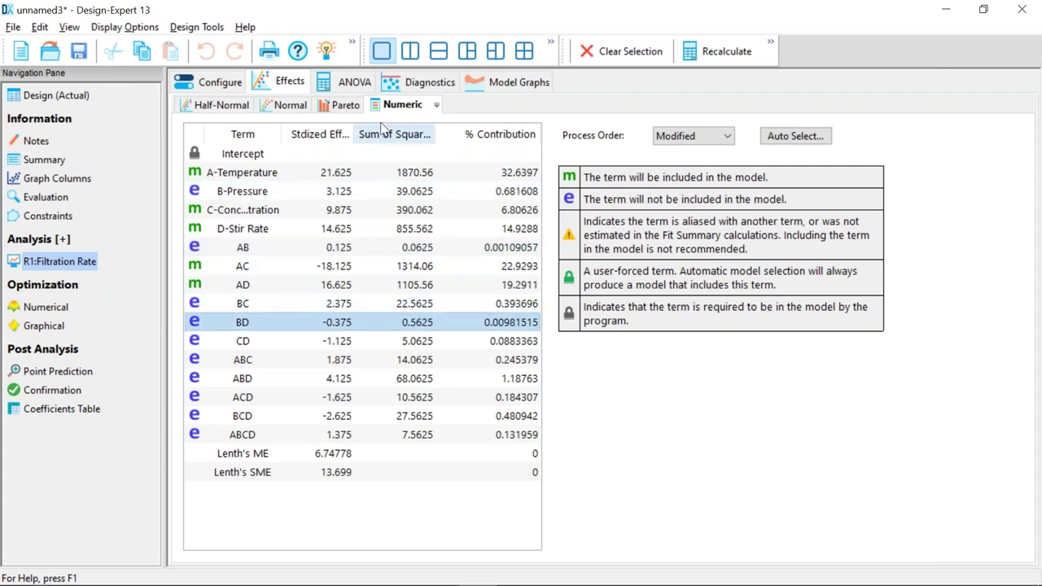
left_click(339, 105)
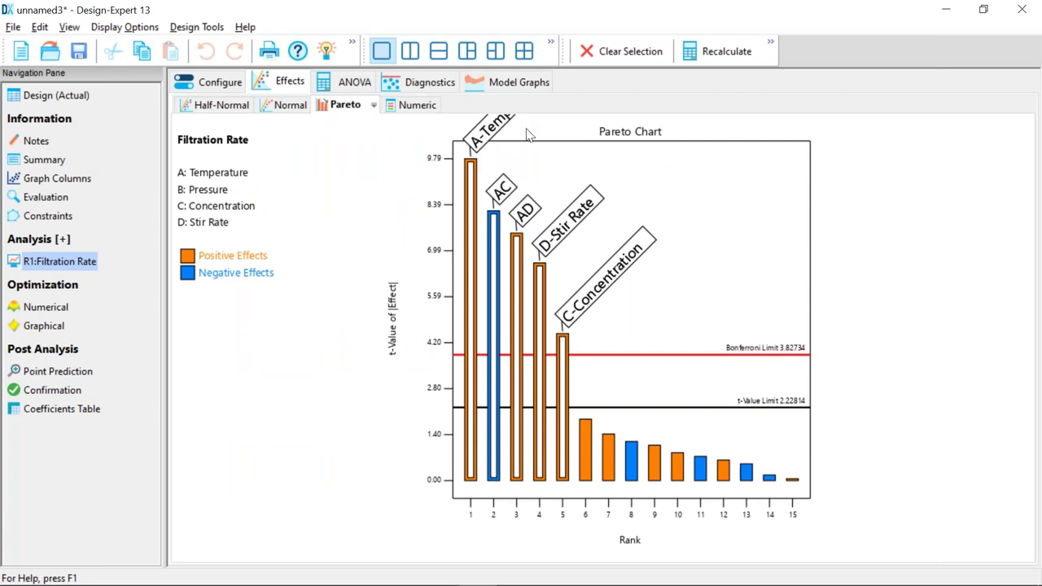
right_click(572, 154)
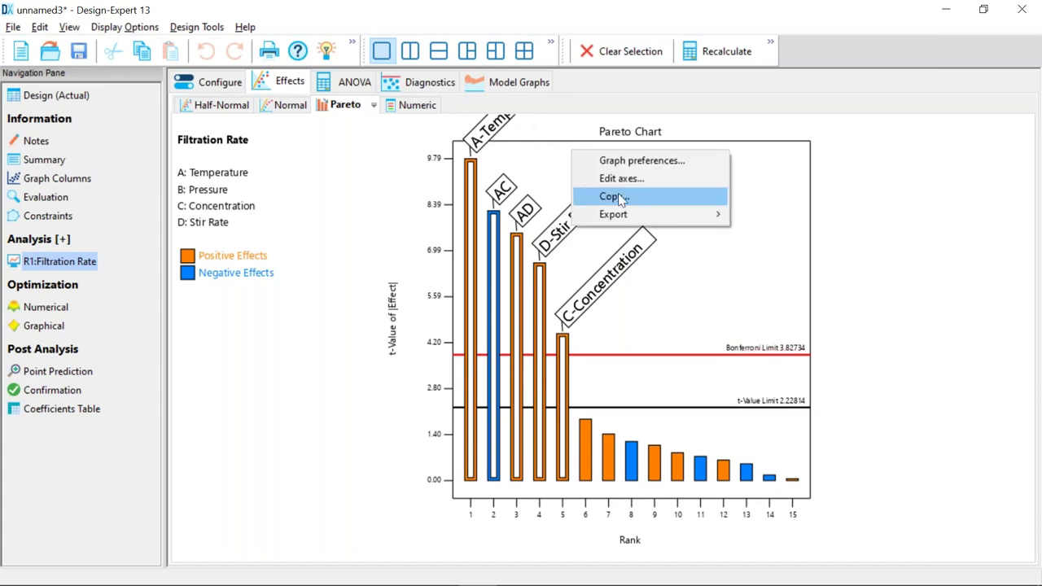
left_click(619, 197)
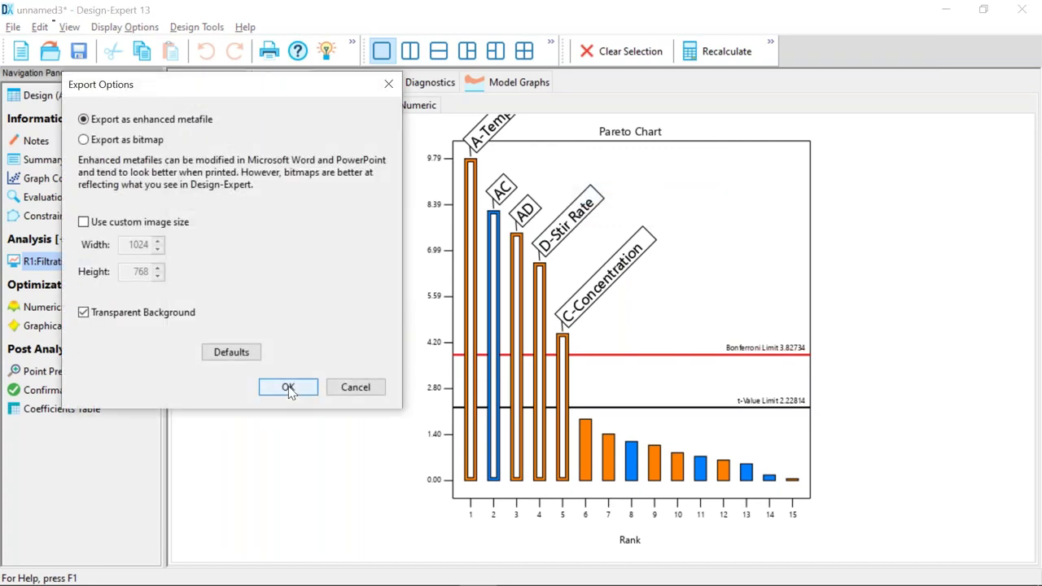
left_click(354, 389)
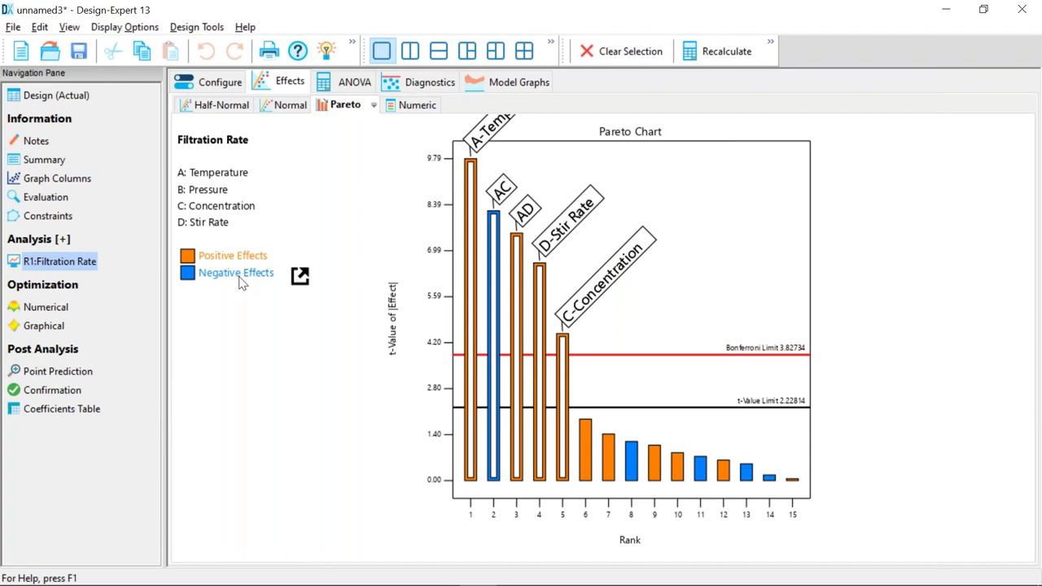
left_click(69, 28)
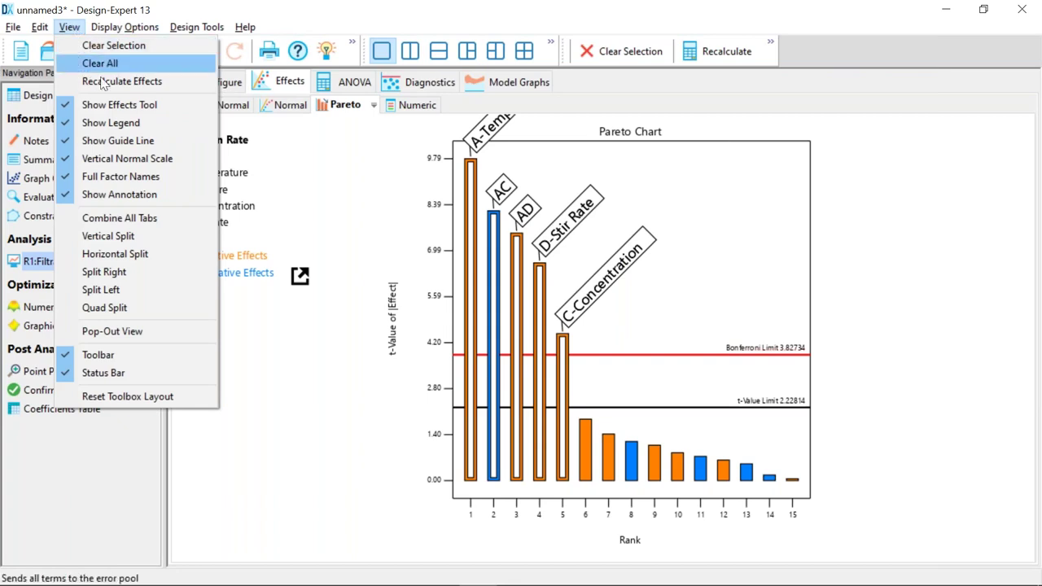
left_click(106, 122)
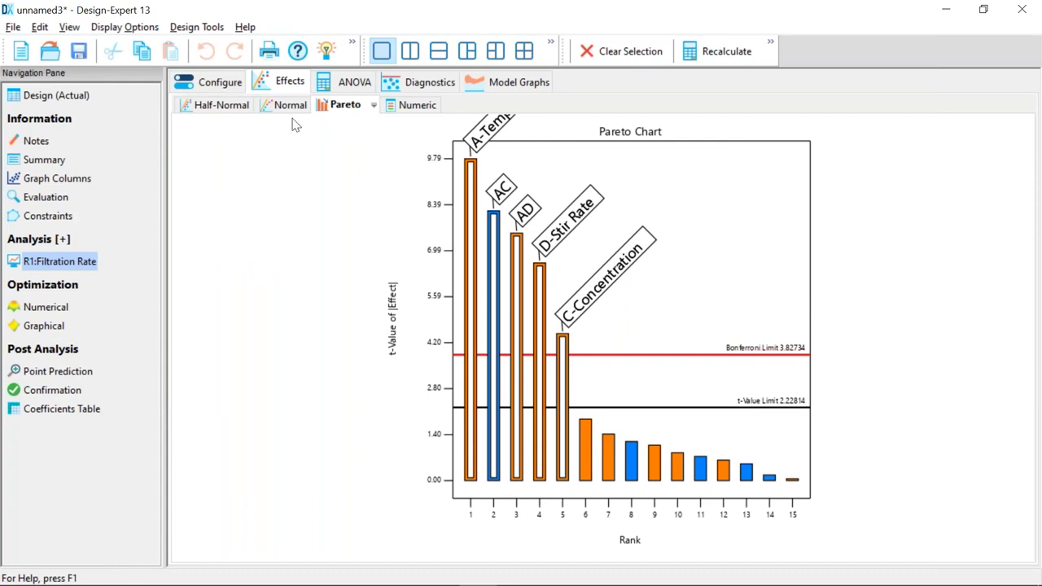
left_click(107, 30)
mouse_move(77, 29)
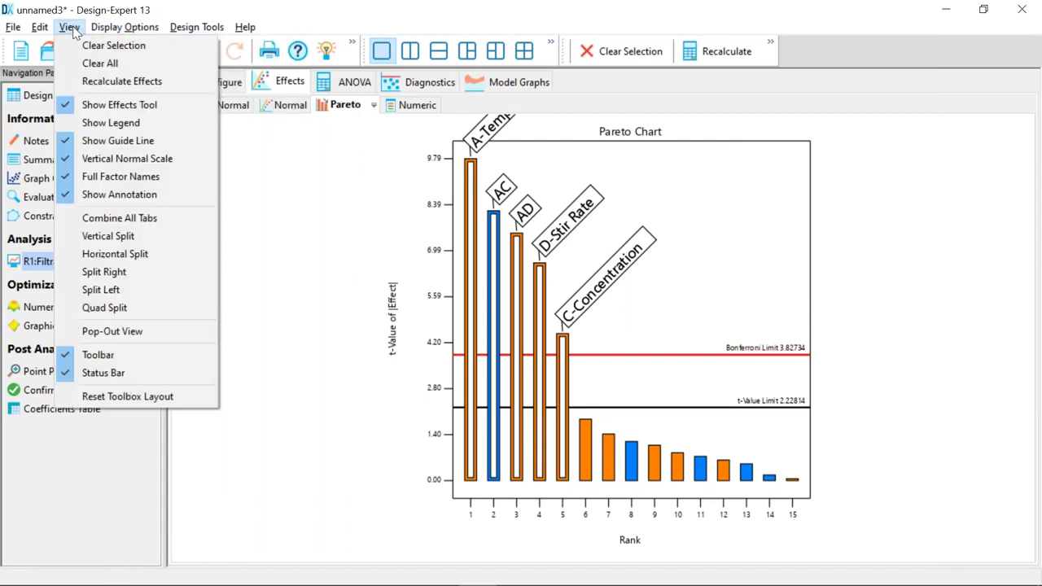
left_click(91, 120)
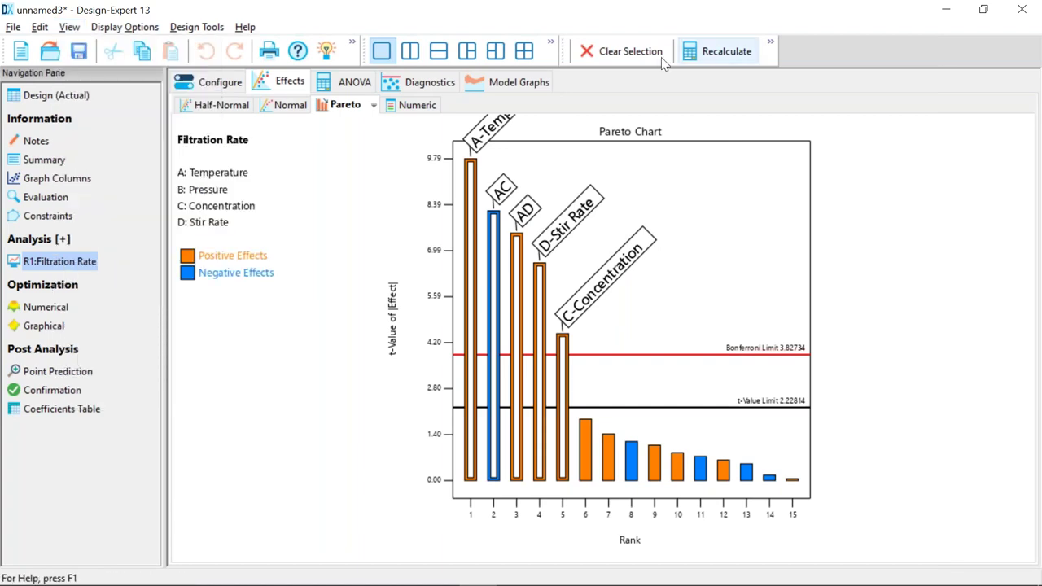
- Clear the terms, pick the A, AC, AD, D and C Pareto bars, clear again, and show the half-normal plot
left_click(614, 53)
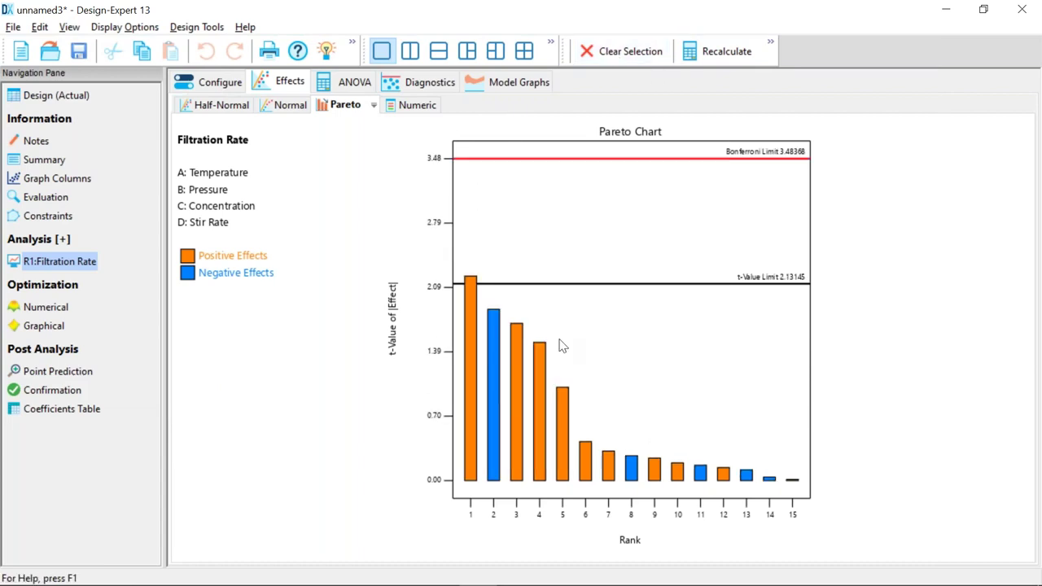
left_click(471, 342)
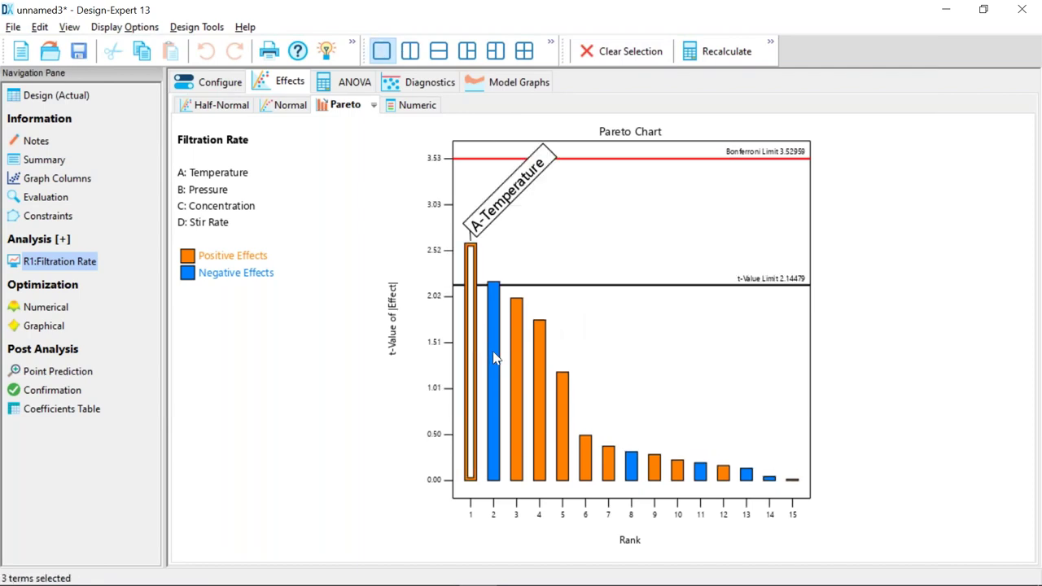
left_click(494, 359)
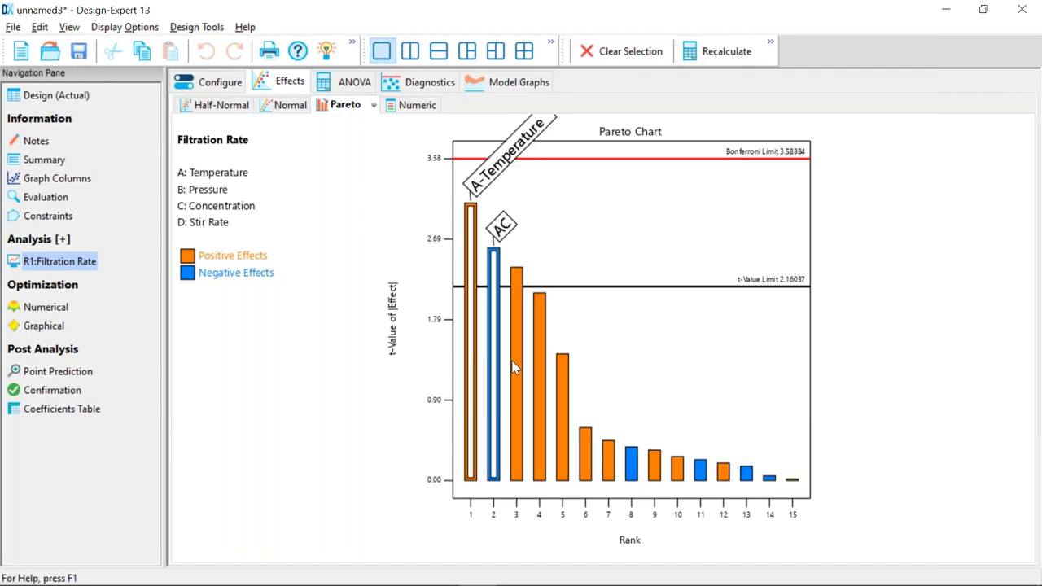
left_click(514, 368)
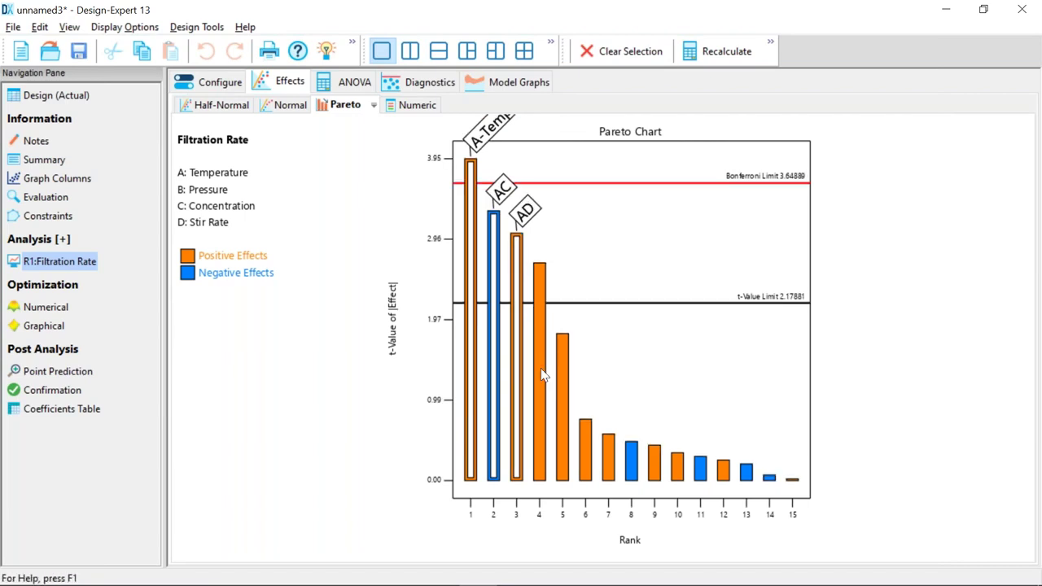
left_click(542, 374)
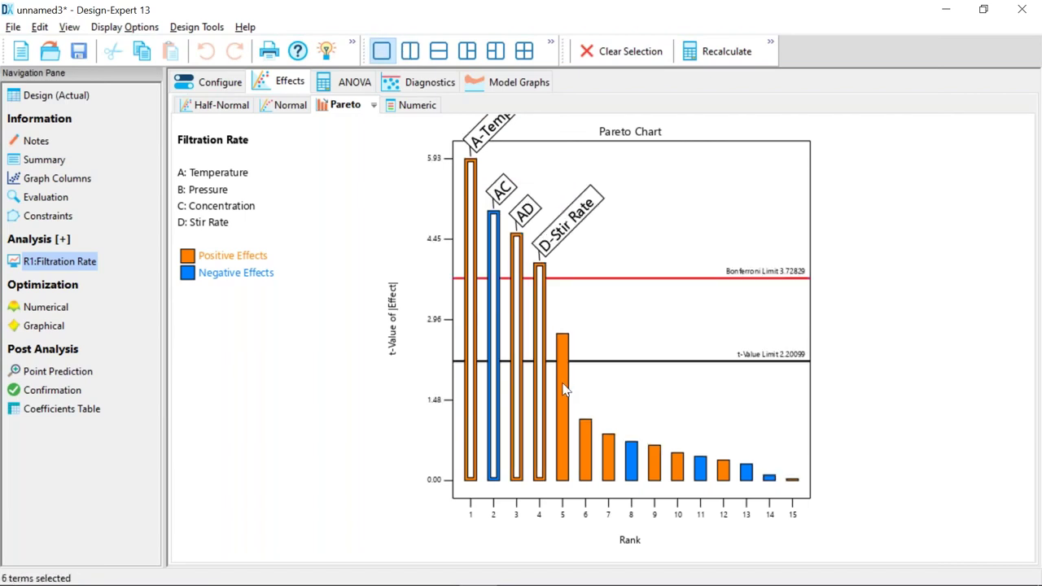
left_click(563, 389)
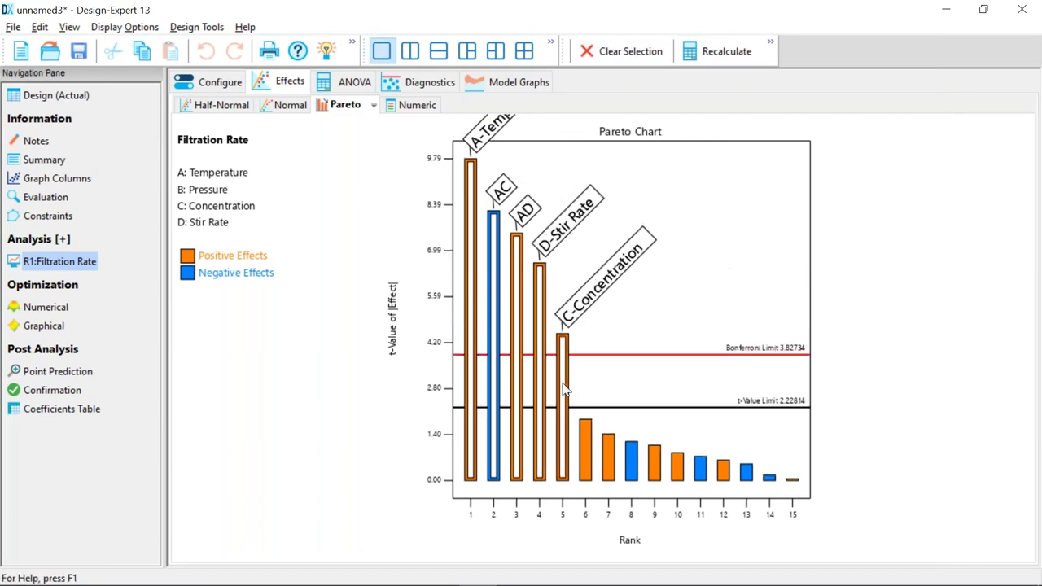
left_click(631, 54)
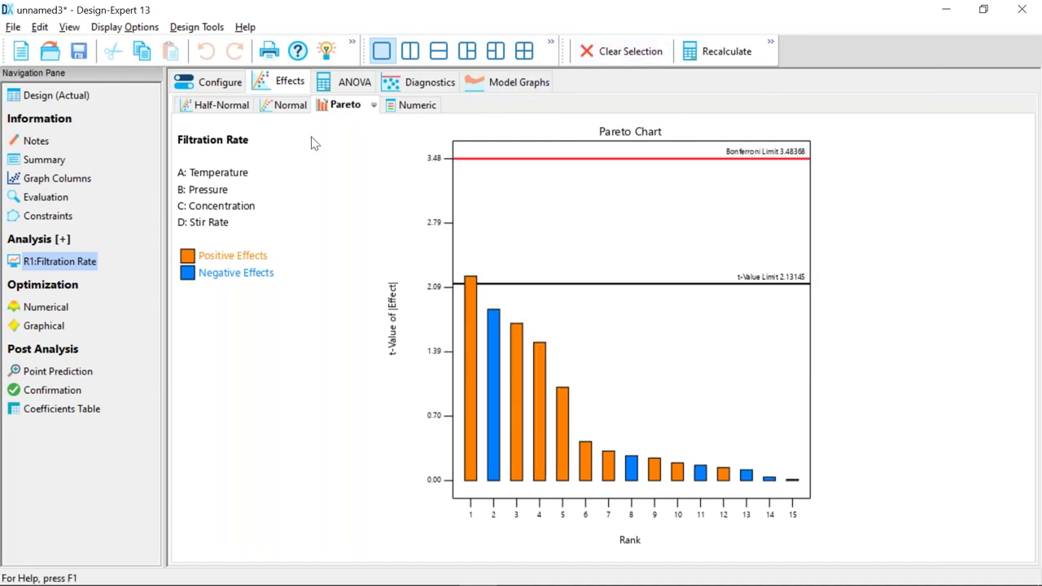
left_click(222, 106)
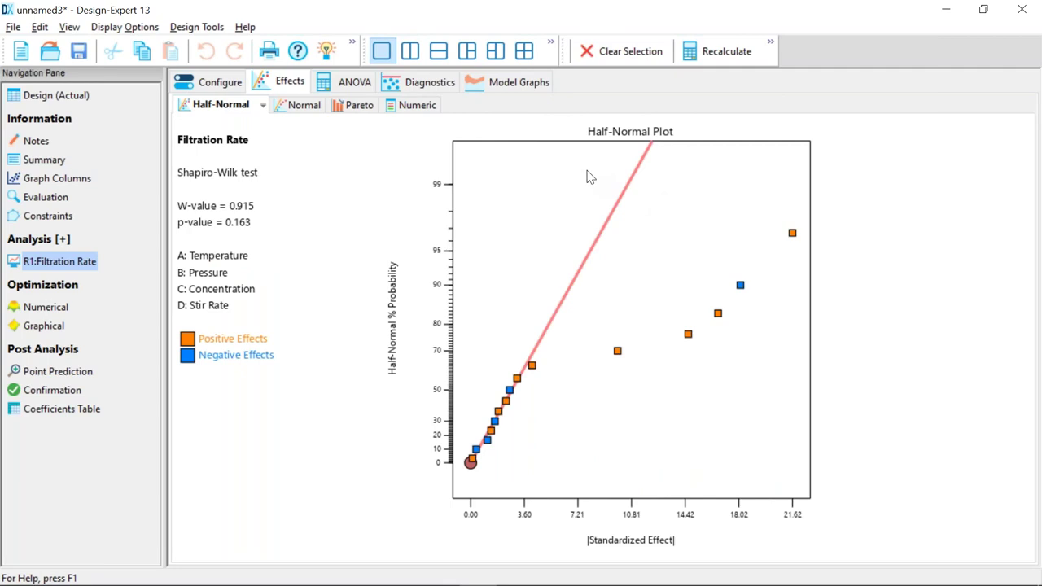
- Box-select the five outlying half-normal points (A, C, D, AC, AD) and view the numeric effects table
left_click_drag(574, 166, 832, 370)
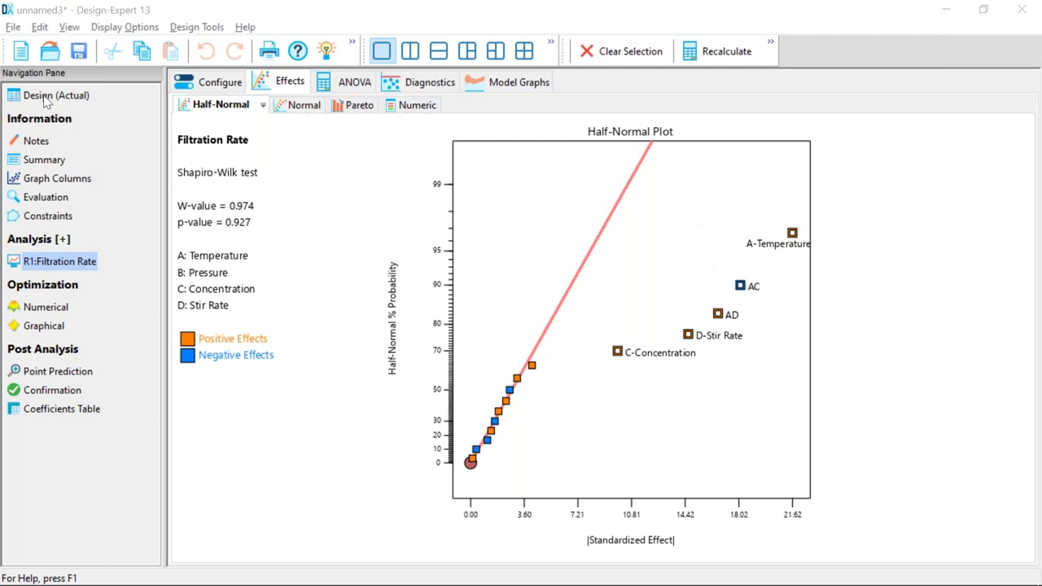
left_click(409, 108)
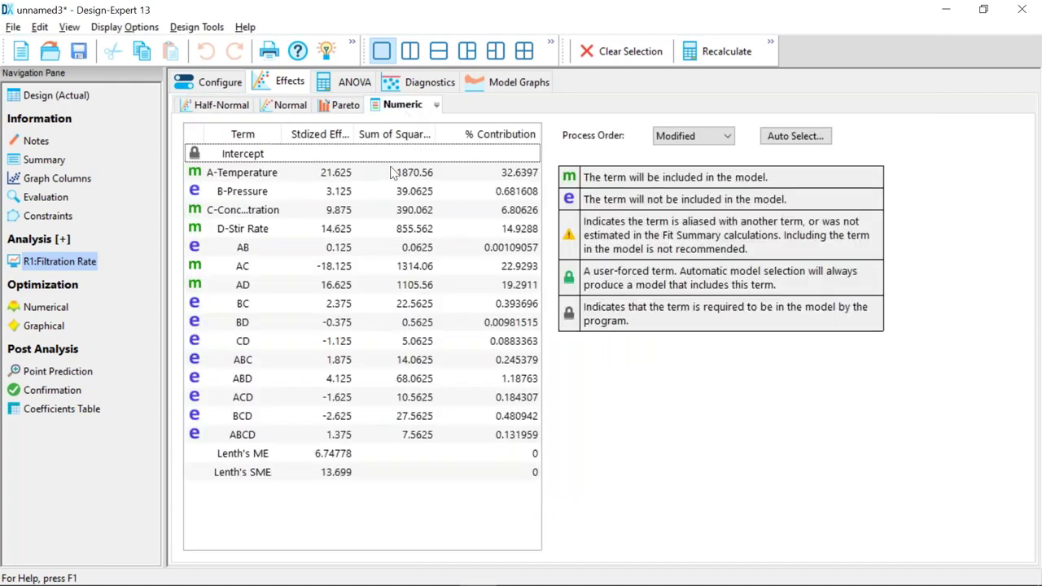
- Review the A, B, C, D and AB rows of the numeric effects table, then return to the half-normal plot
left_click(332, 174)
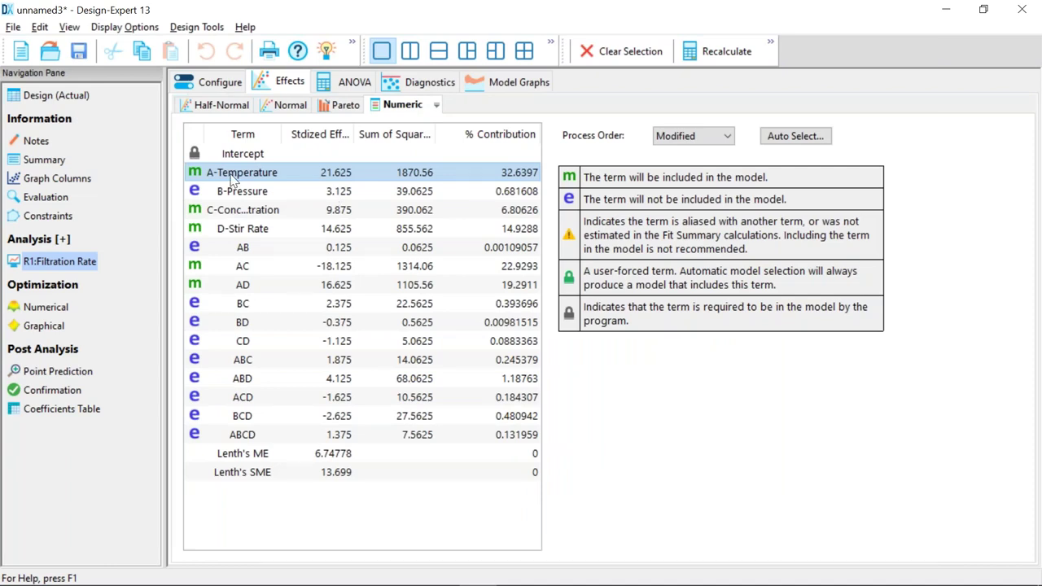
left_click(341, 195)
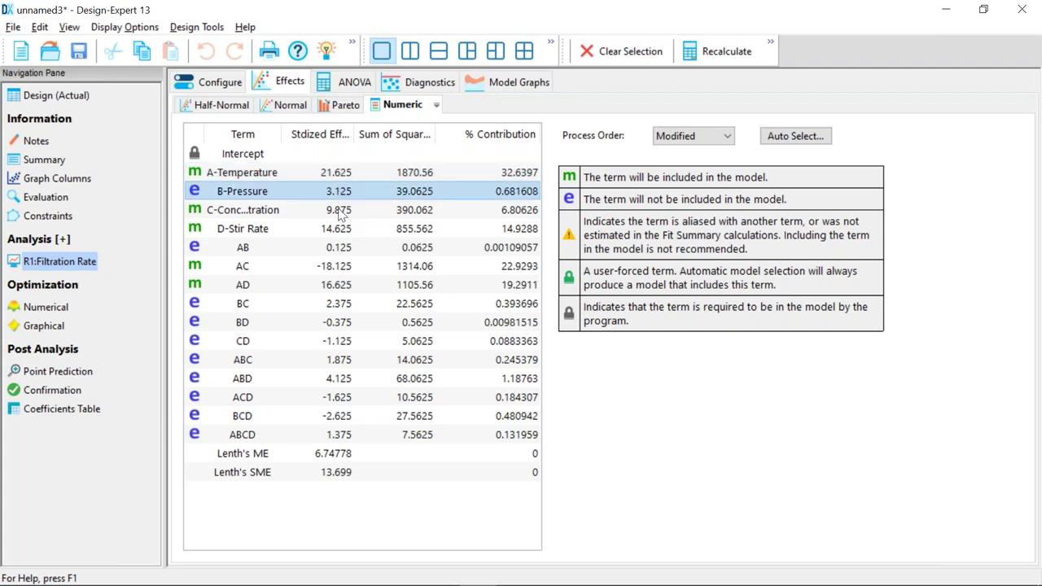
left_click(341, 212)
left_click(340, 232)
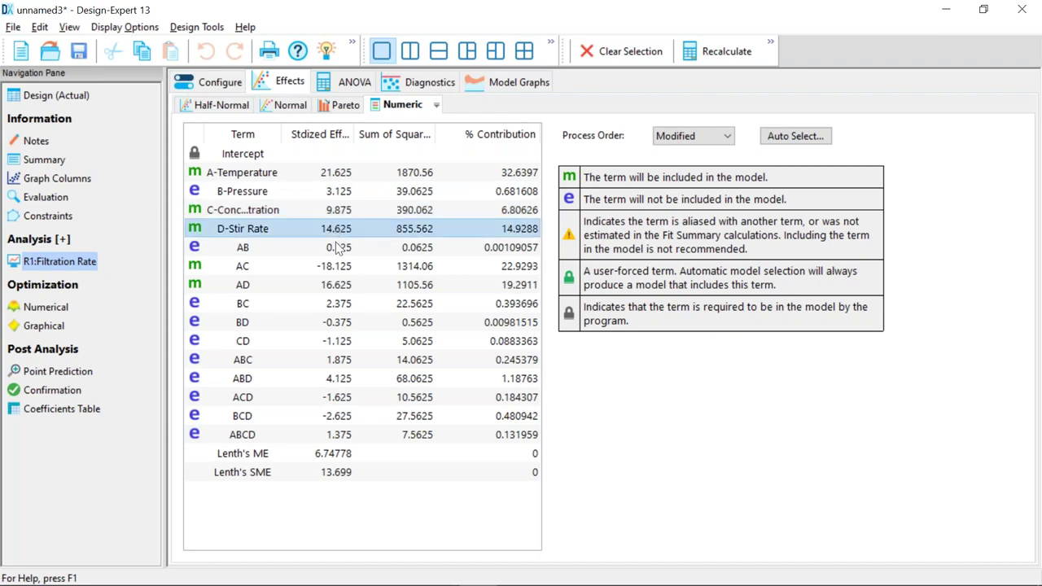
left_click(337, 251)
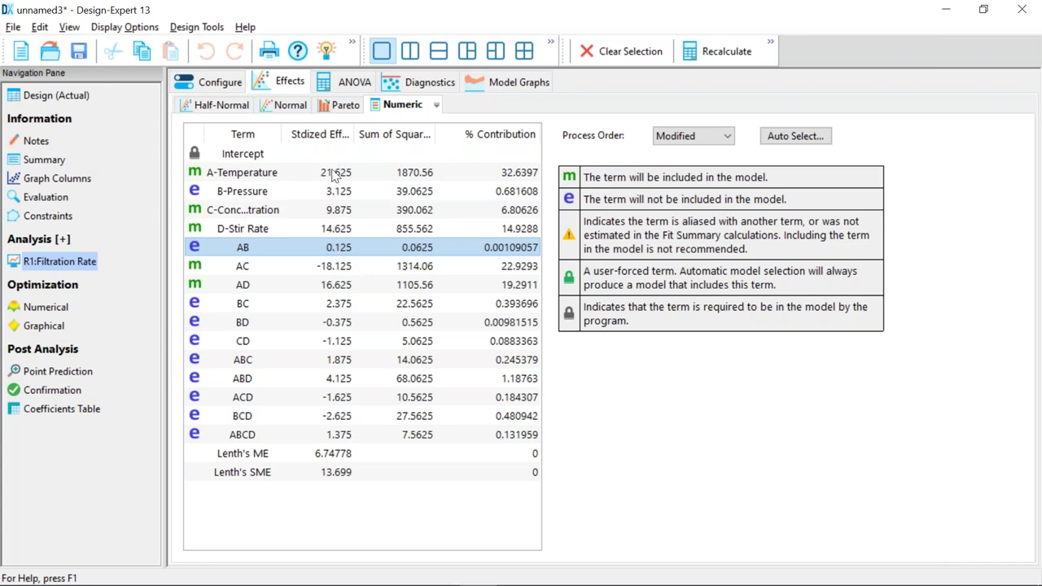
left_click(209, 111)
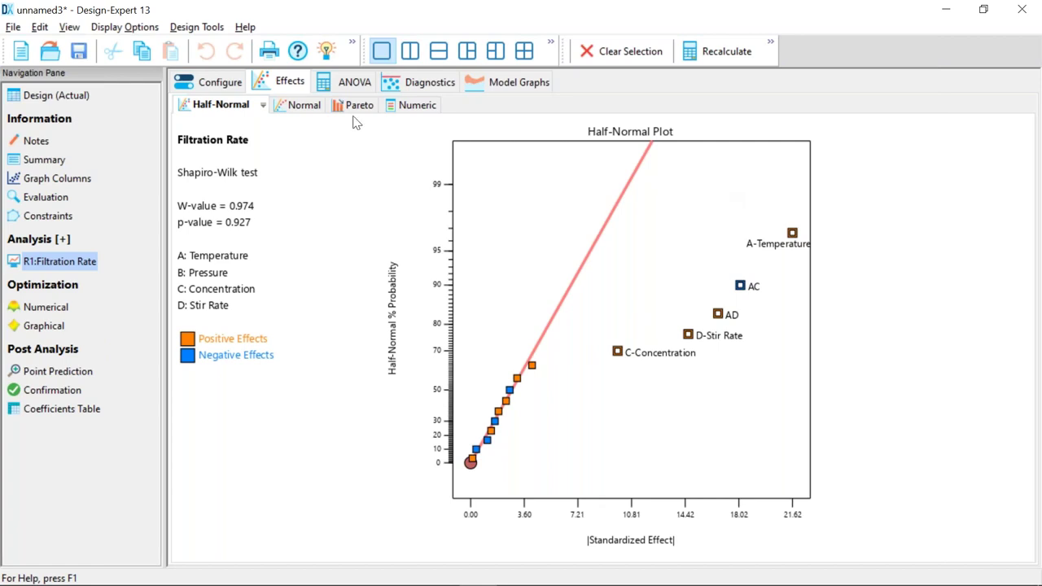
- Compare the normal plot of effects, then pivot the half-normal error line to a shallower slope
left_click(297, 109)
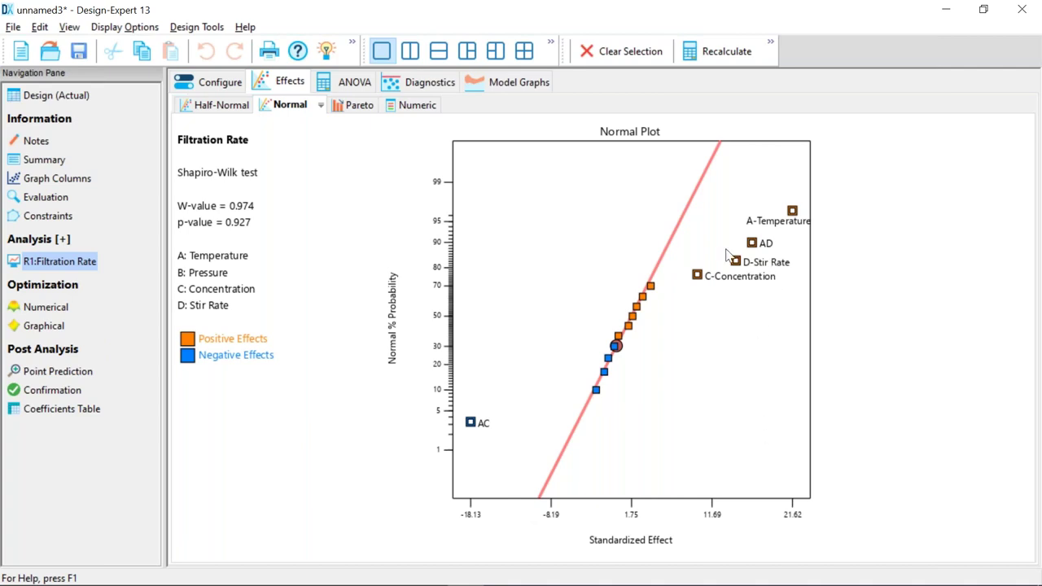
left_click(222, 106)
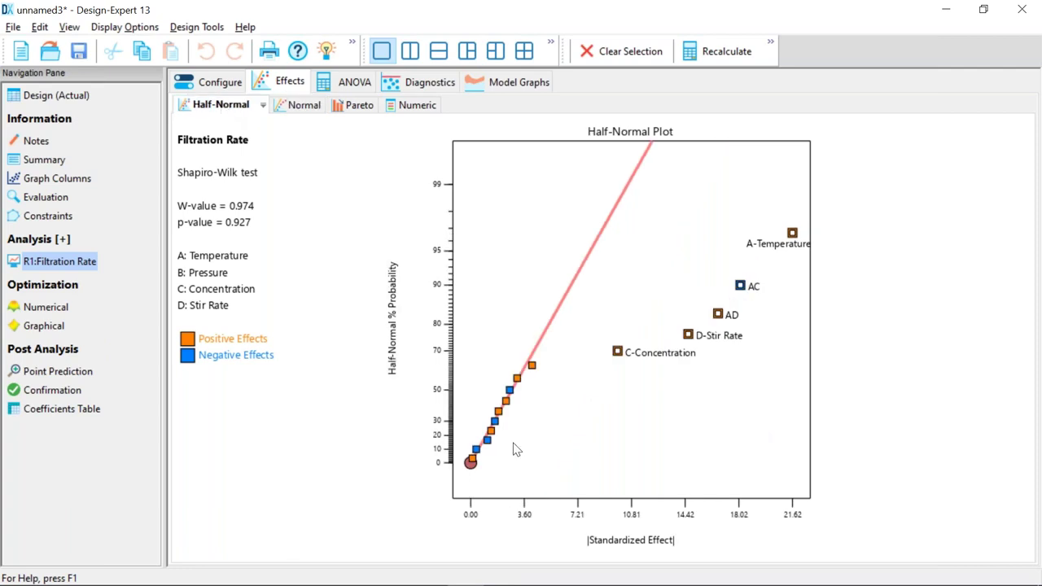
mouse_move(551, 339)
left_mouse_down()
mouse_move(563, 356)
mouse_move(553, 321)
left_mouse_up()
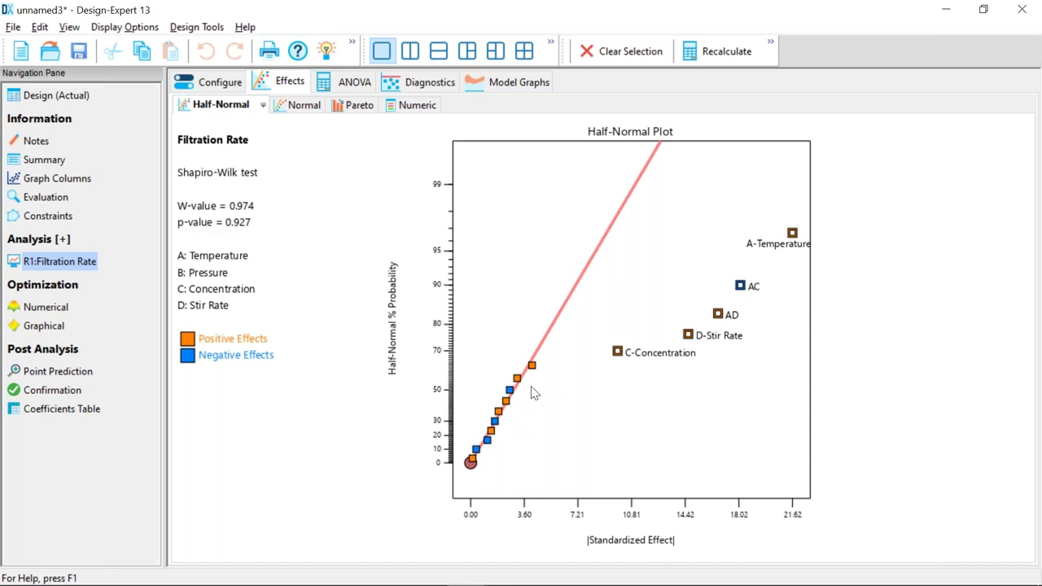
- Reselect the large effects right of the line, view them on the Pareto chart, and switch to the slideshow
left_click(631, 52)
left_click_drag(585, 188, 853, 434)
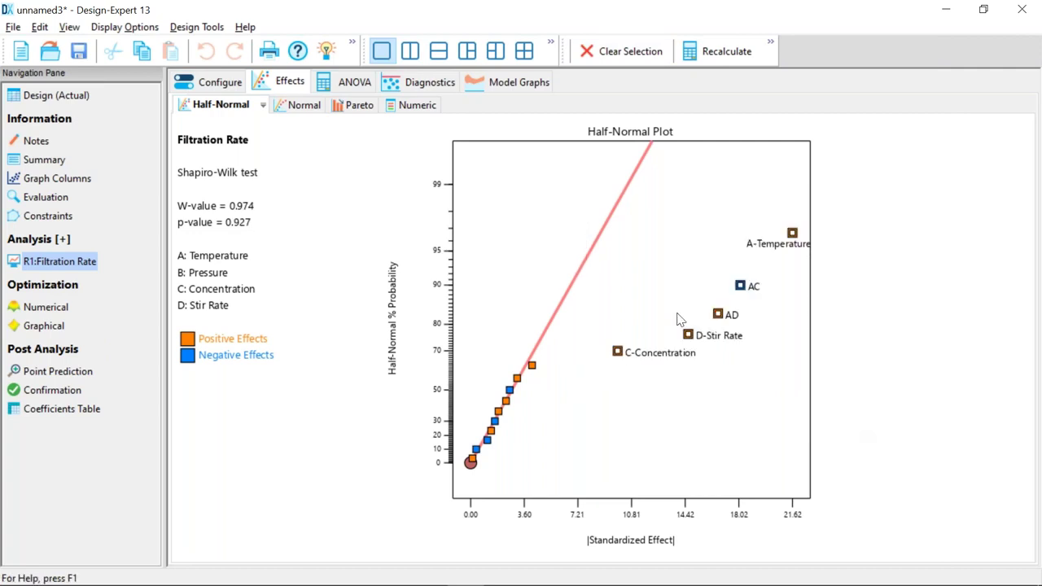
left_click(353, 108)
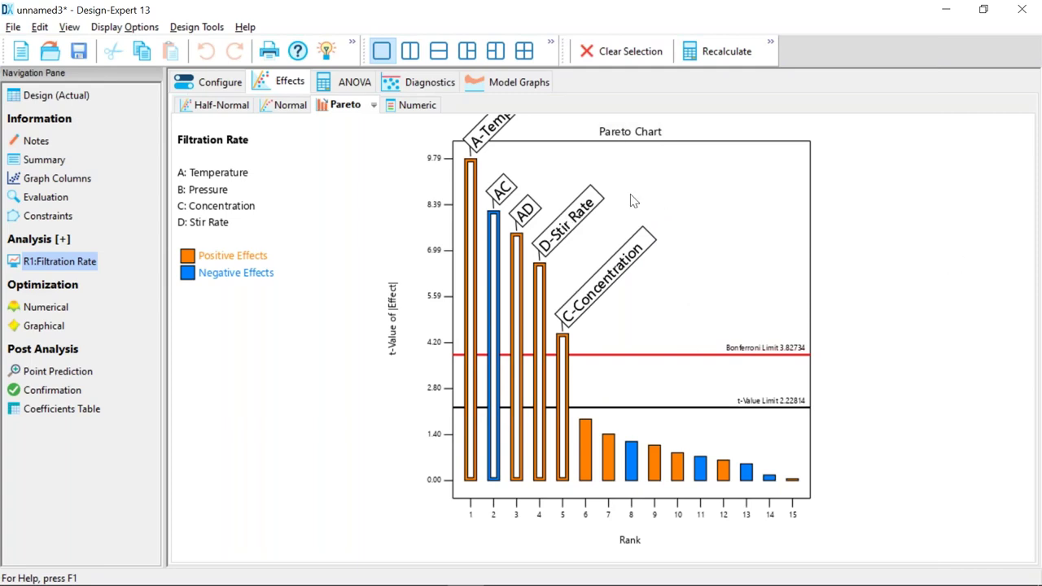
key("alt+Tab")
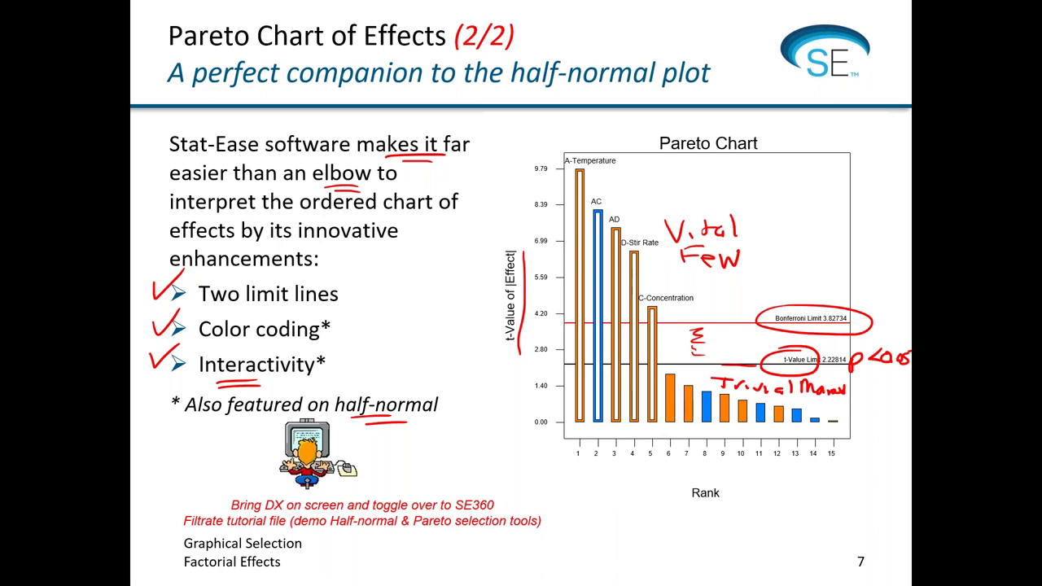
- Leave the Pareto Chart of Effects slide and return to Design-Expert 13's Filtration Rate Pareto chart
key("alt+Tab")
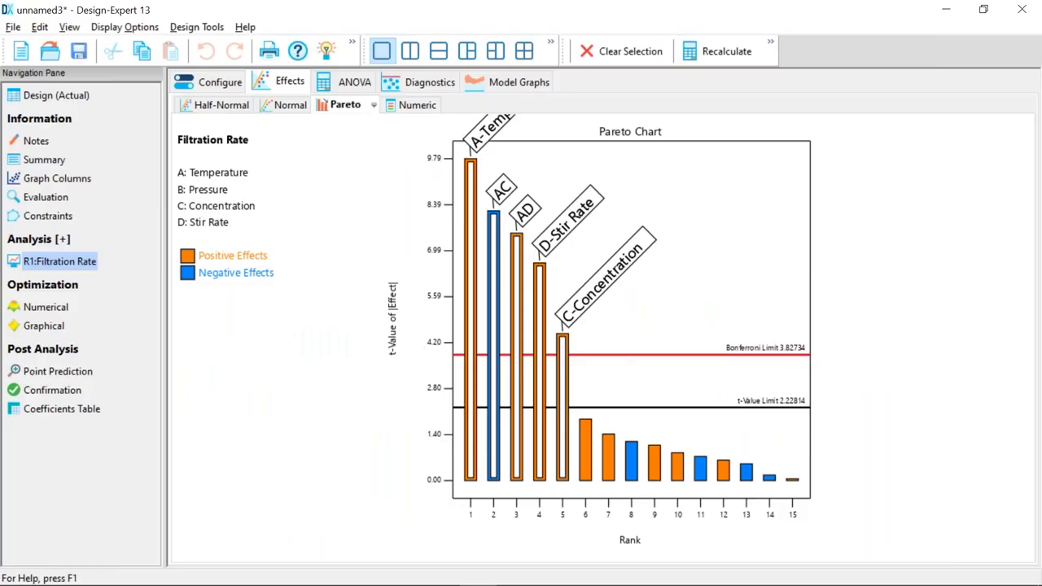
- Open the Screen Tips help page for the half-normal plot and scroll through it
left_click(325, 52)
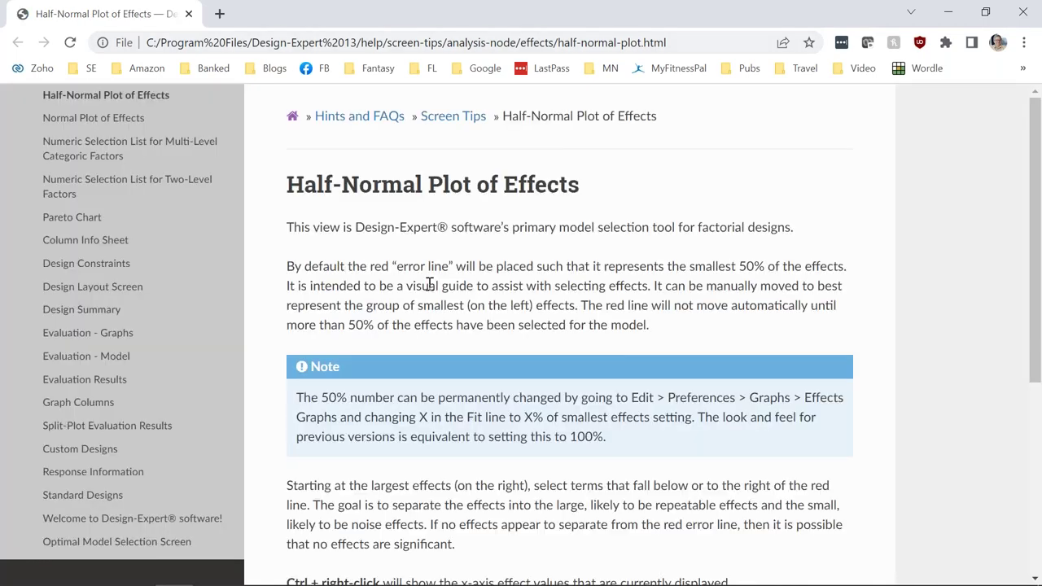
scroll(429, 284, "down", 2)
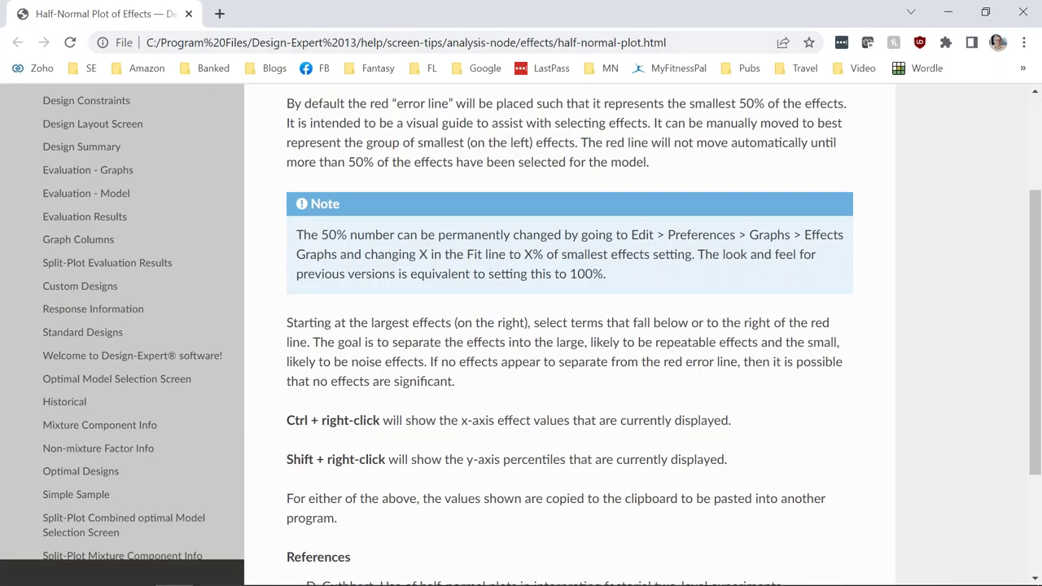
scroll(416, 265, "down", 2)
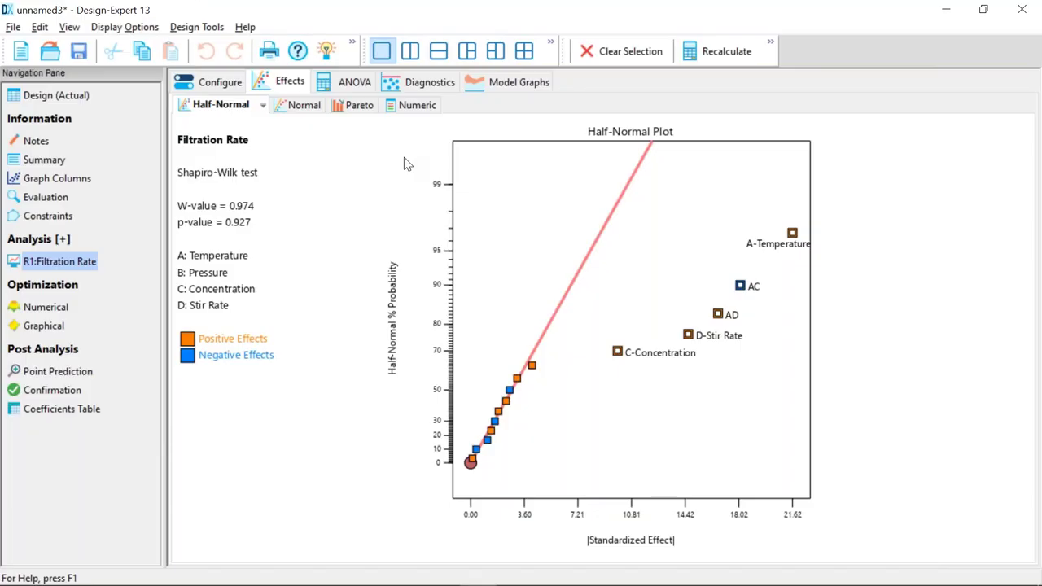
- Search the help contents for 'half normal' and open the Half-Normal Plot of Effects article
left_click(244, 28)
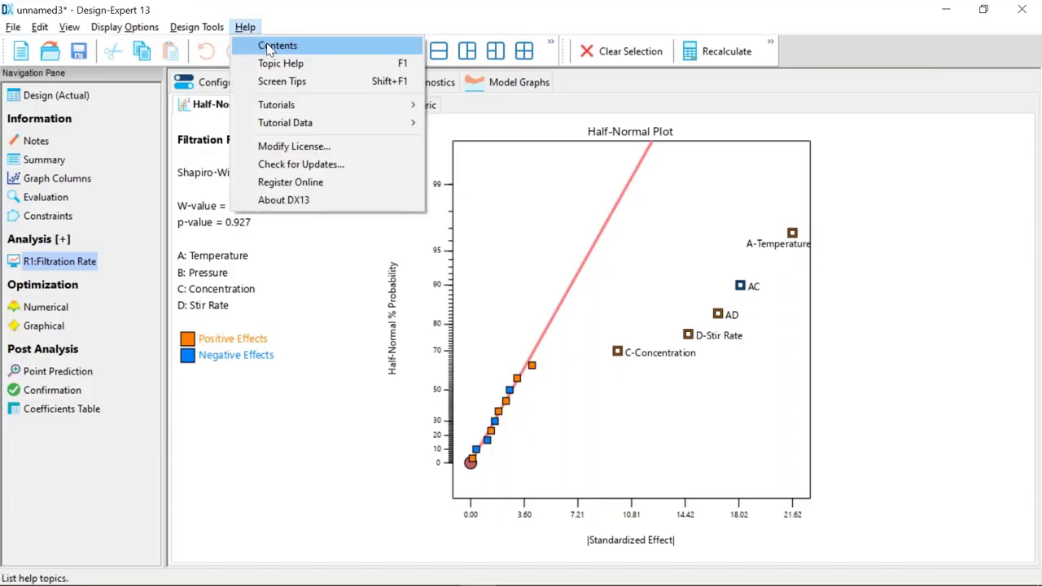
left_click(249, 44)
left_click(138, 155)
type("hal")
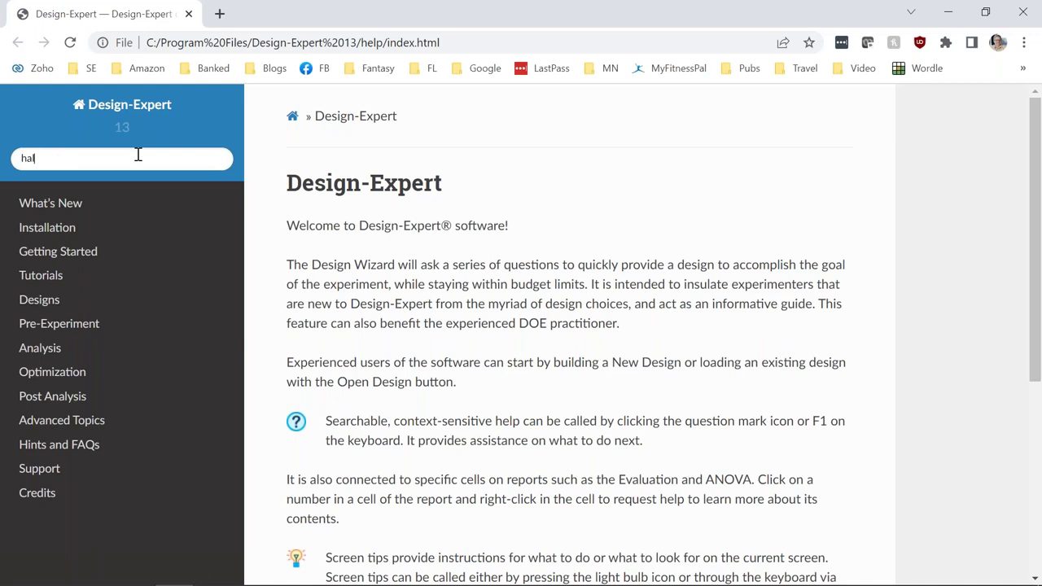
type("f normal")
key("Return")
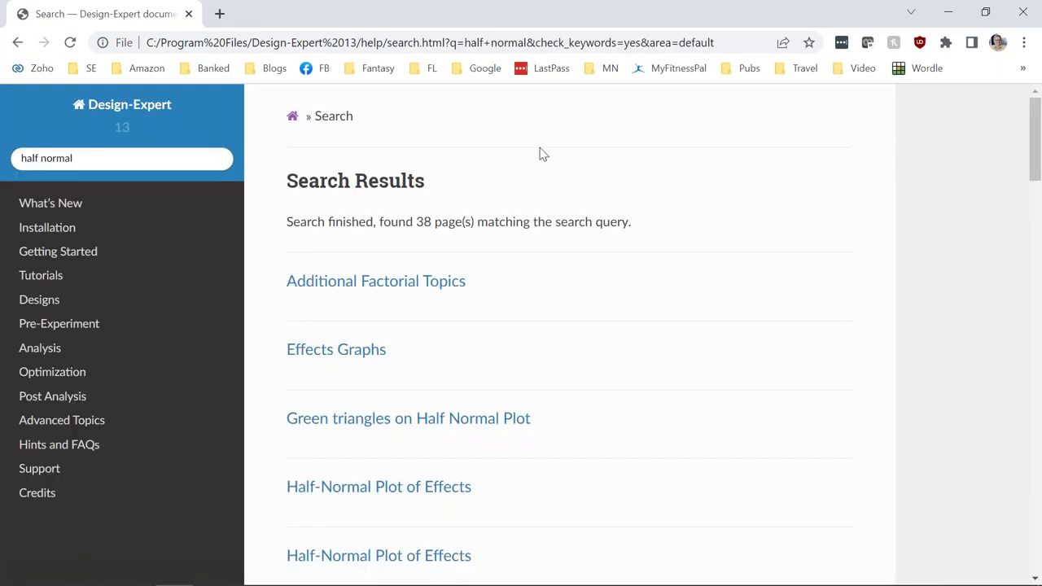
left_click(387, 492)
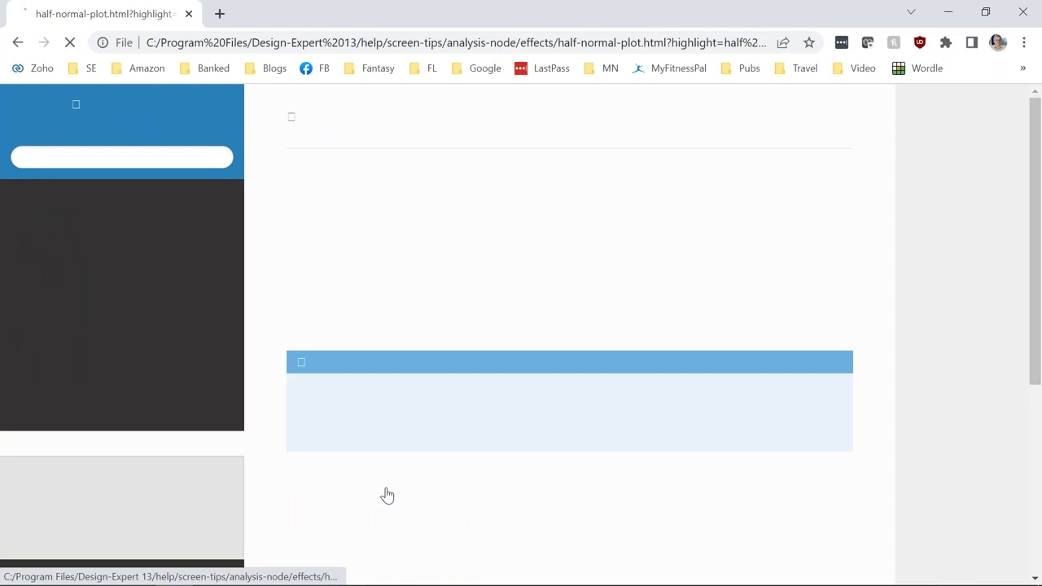
scroll(387, 492, "down", 2)
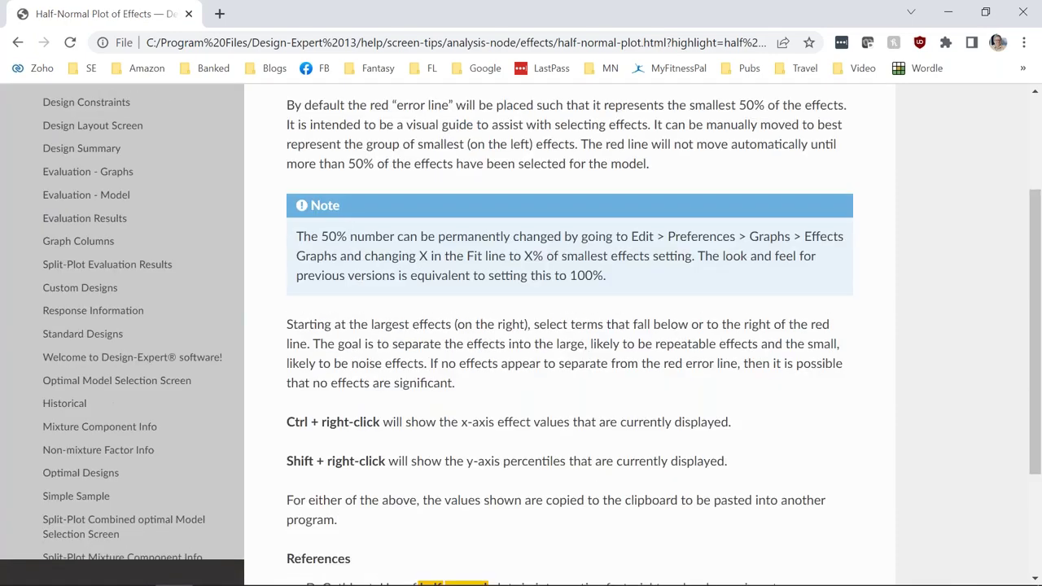
scroll(570, 334, "up", 2)
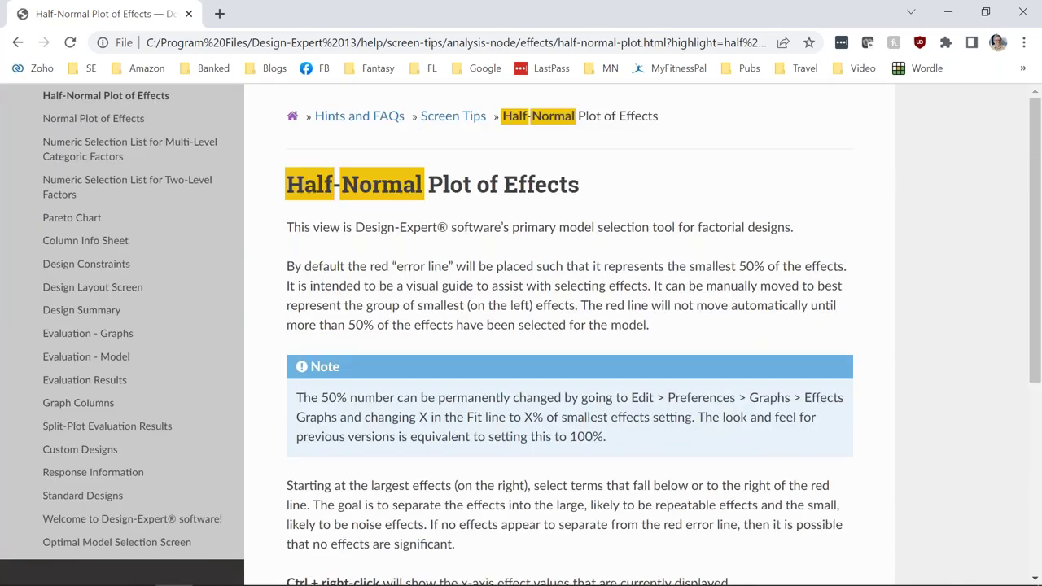
- Return to the slideshow and advance to slide 8 on ANOVA's p-values
key("alt+Tab")
key("Tab")
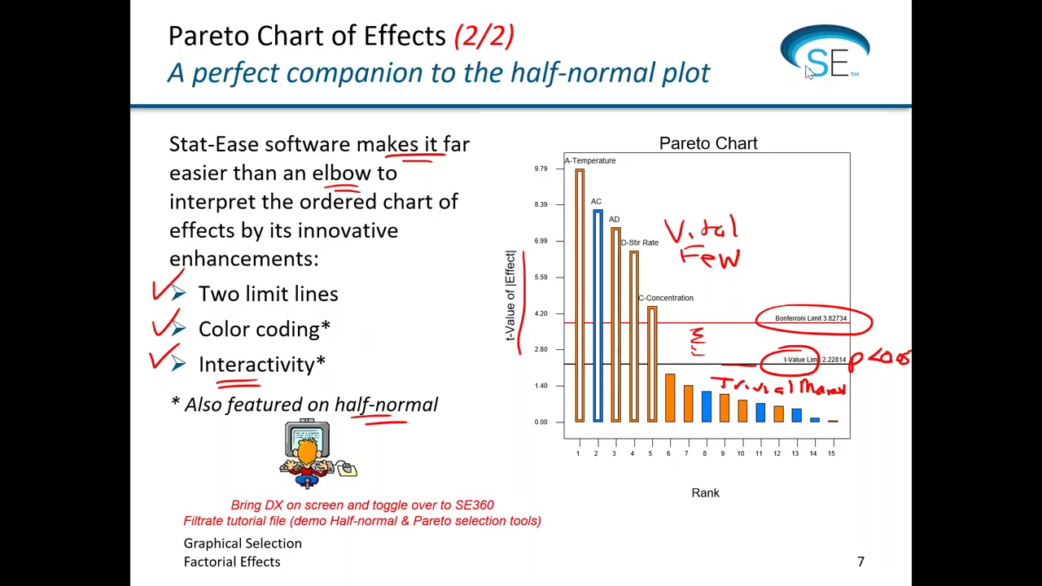
left_click(477, 290)
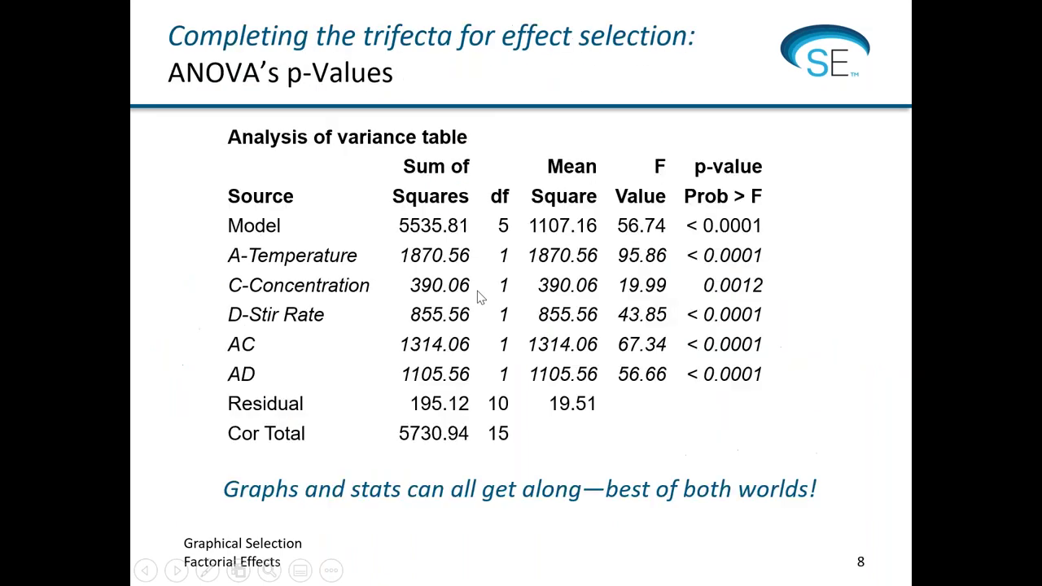
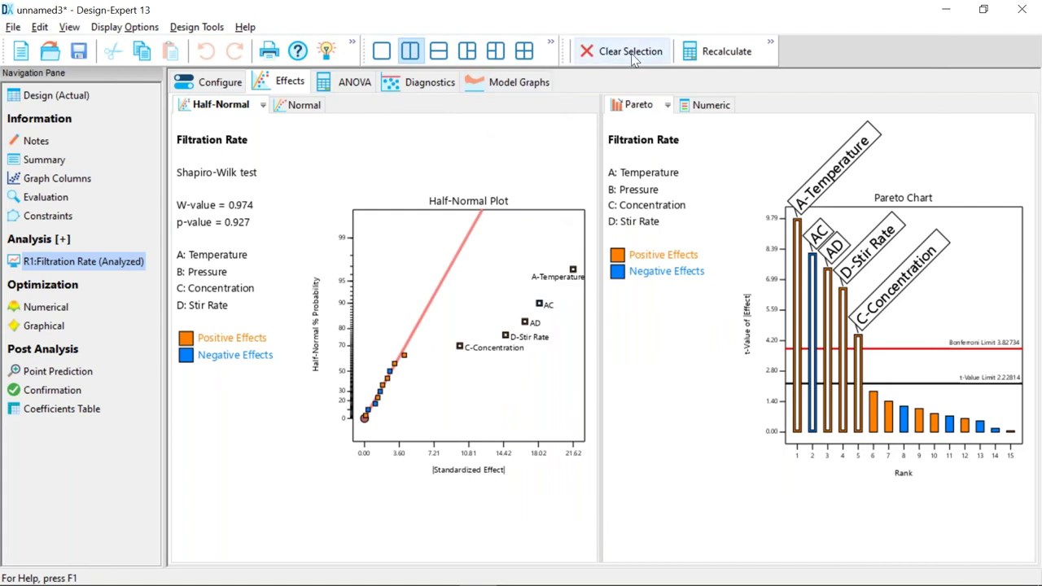
left_click(631, 53)
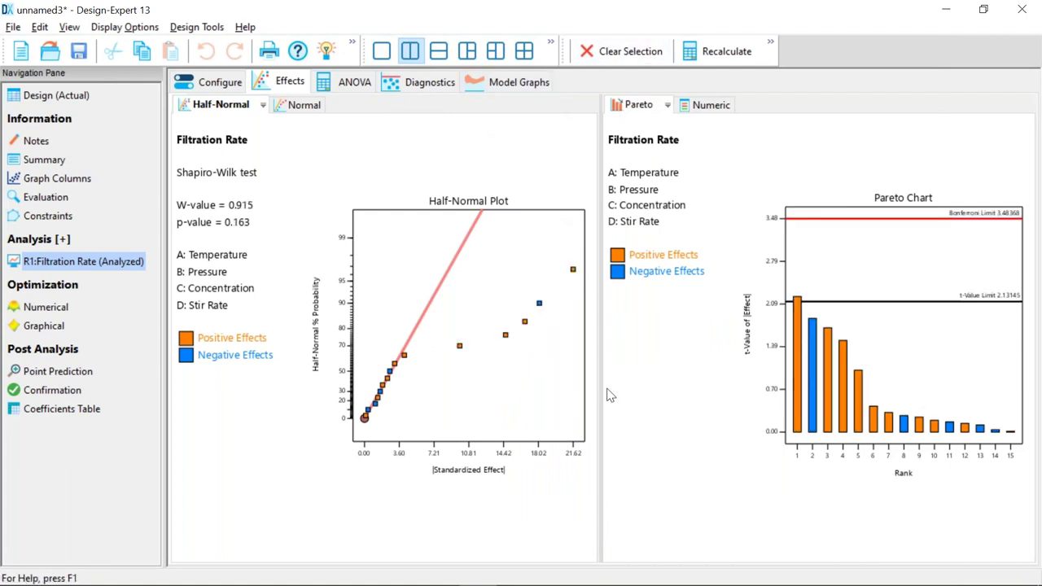
left_click(571, 268)
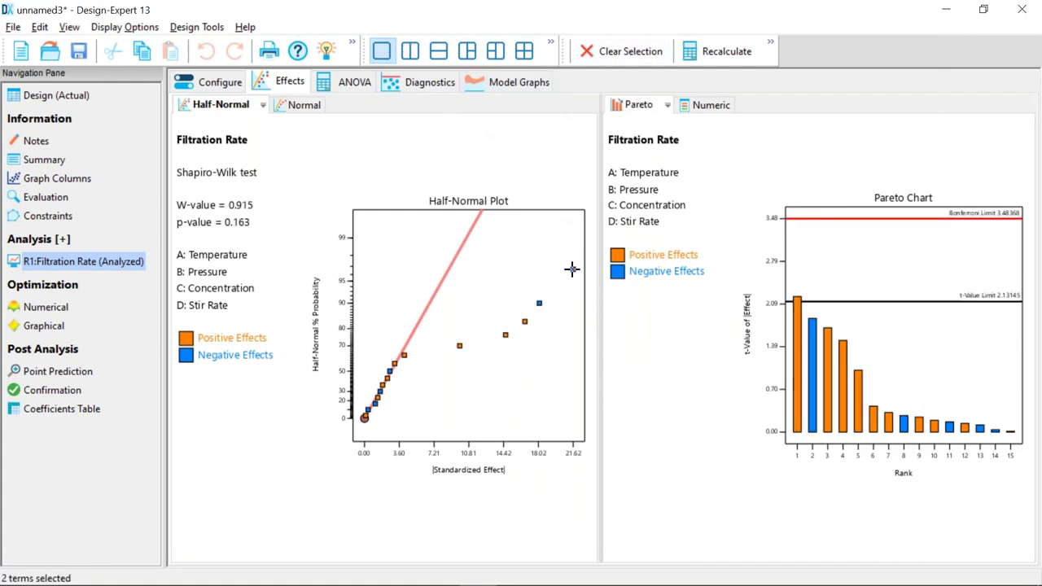
left_click(540, 303)
left_click(525, 321)
left_click(505, 335)
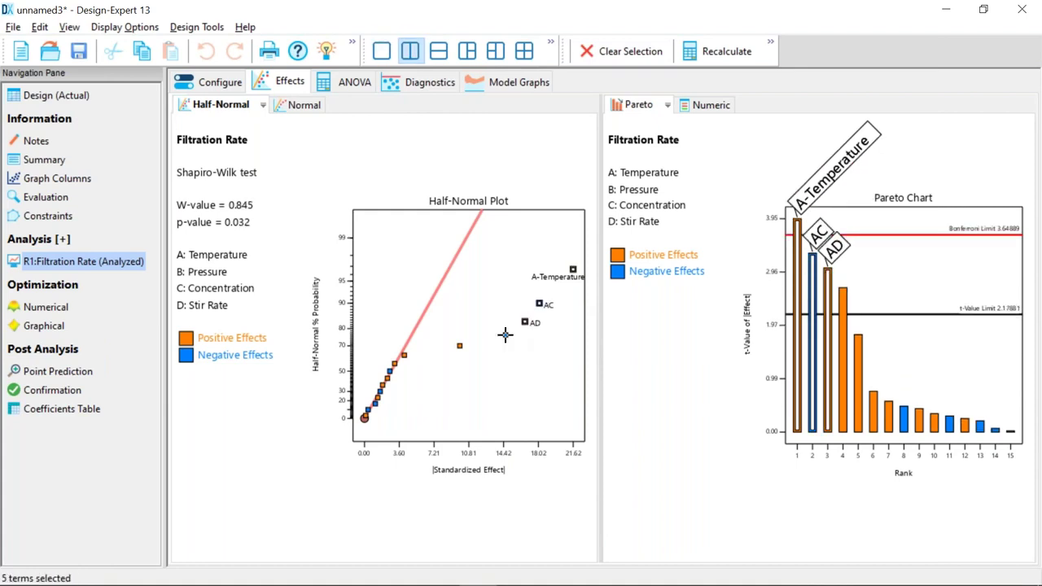
left_click(458, 346)
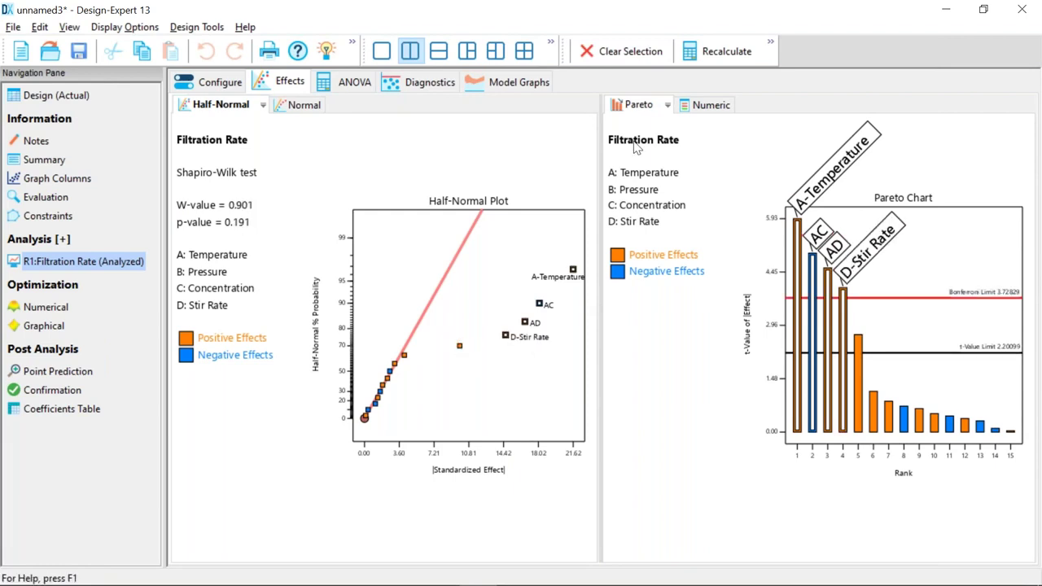
left_click(611, 52)
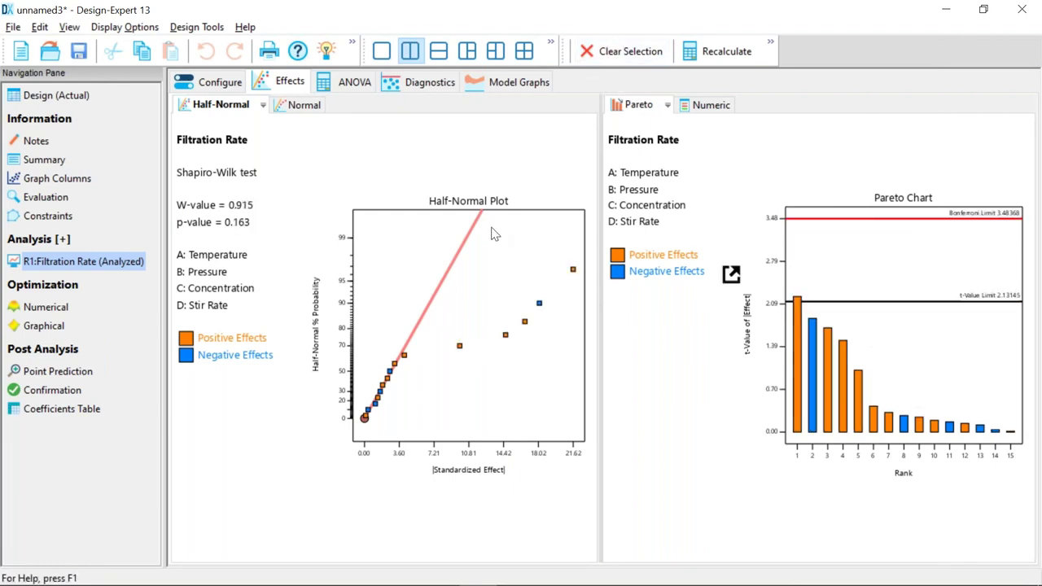
left_click_drag(478, 231, 538, 285)
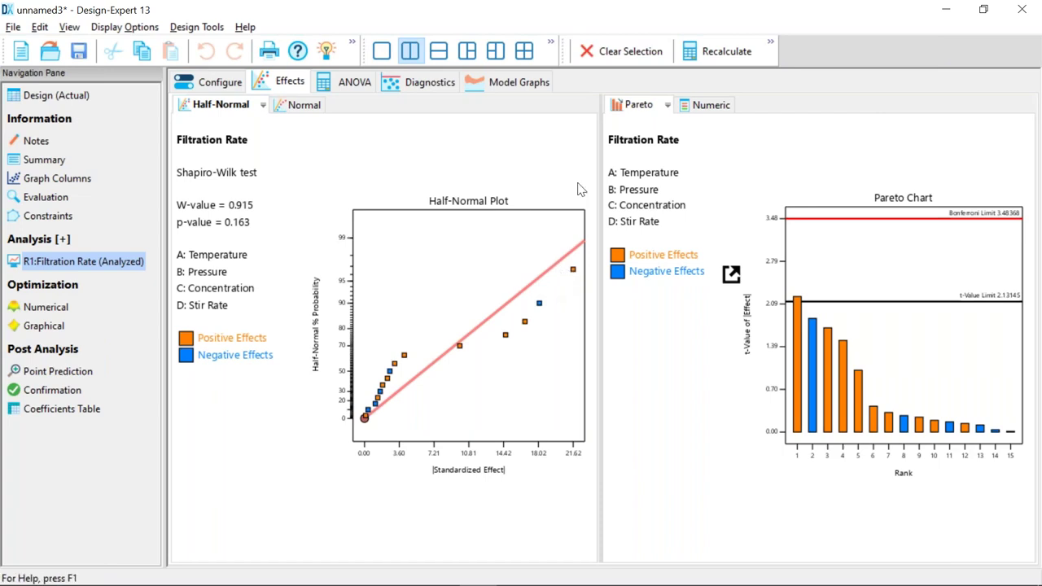
left_click(706, 55)
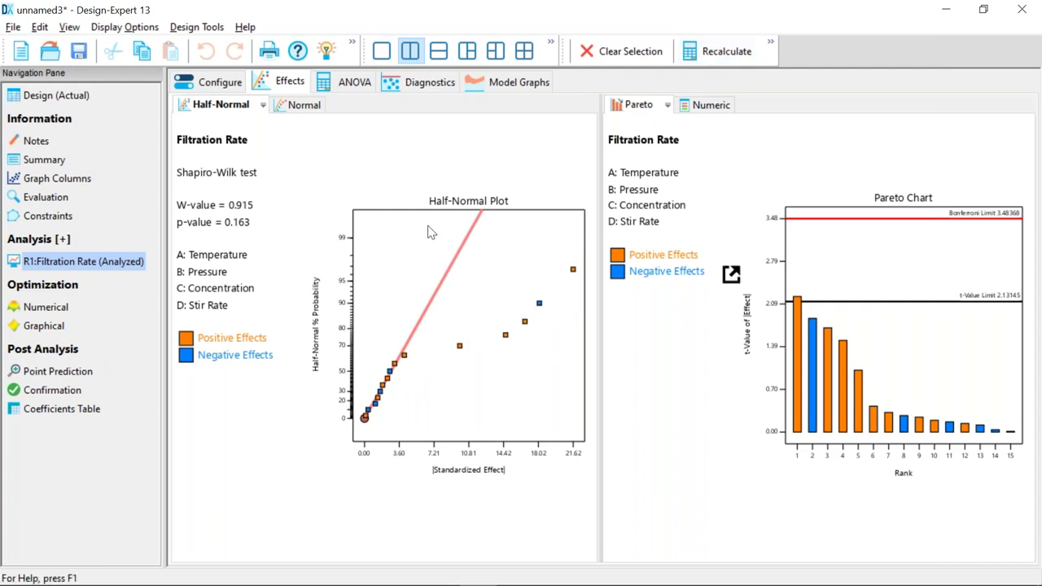
left_click_drag(426, 224, 582, 372)
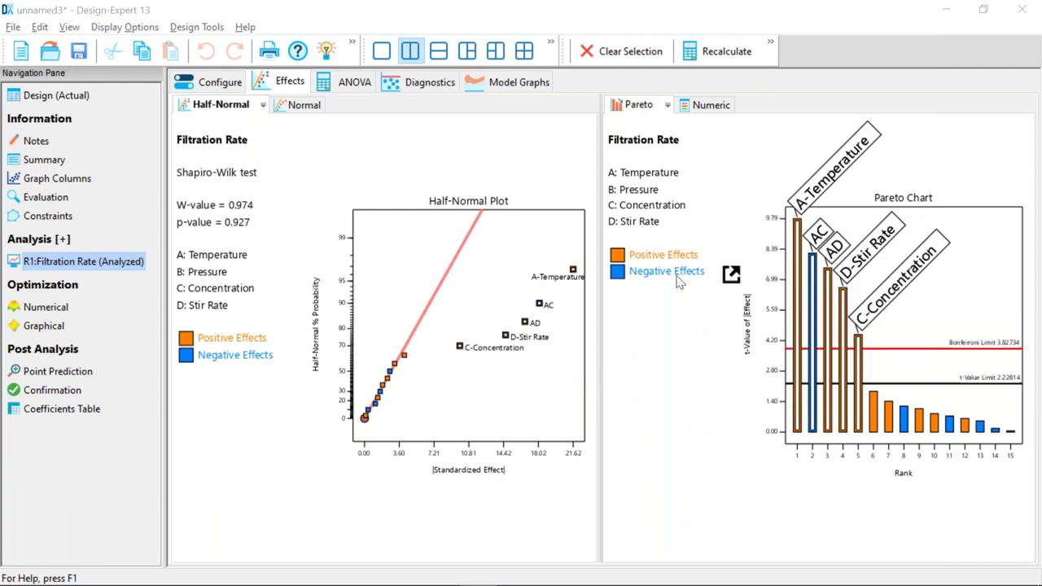
key("alt+Tab")
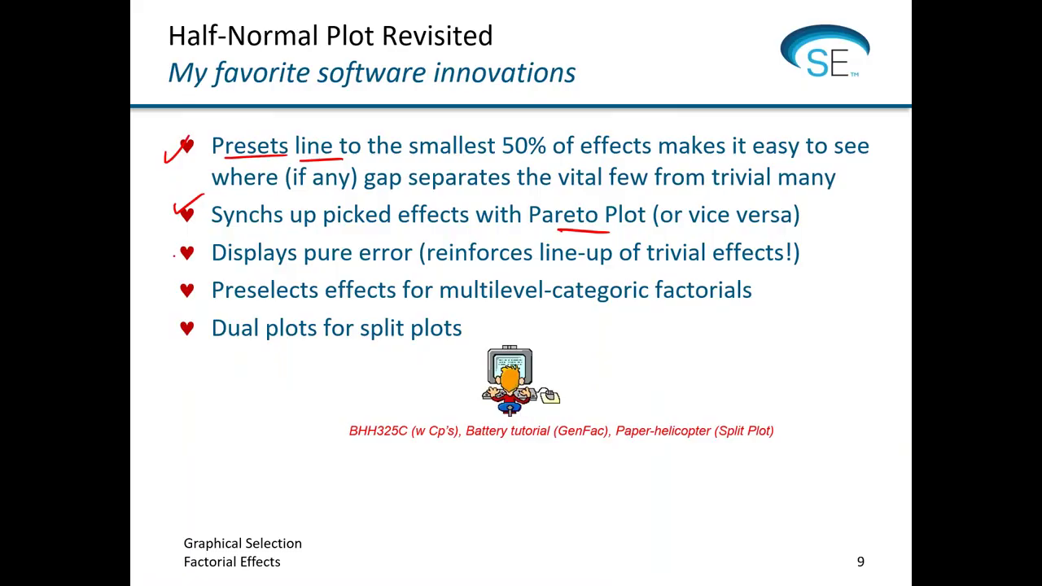
- On slide 9, tick the pure-error bullet and underline 'reinforces', 'trivial' and 'BHH325C' with the pen
left_click_drag(164, 254, 206, 229)
left_click_drag(427, 269, 489, 271)
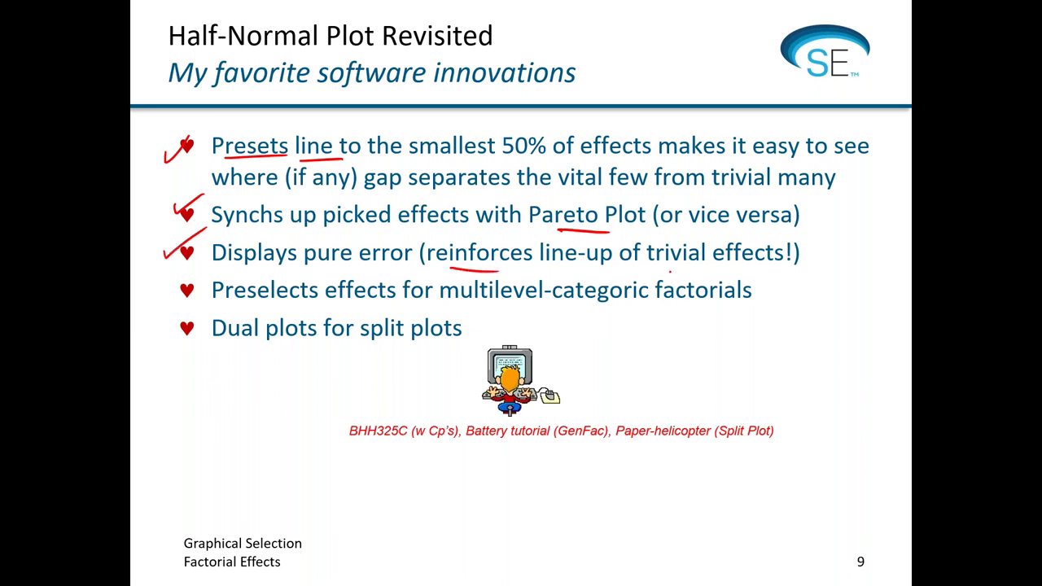
left_click_drag(655, 270, 707, 270)
left_click_drag(355, 449, 406, 458)
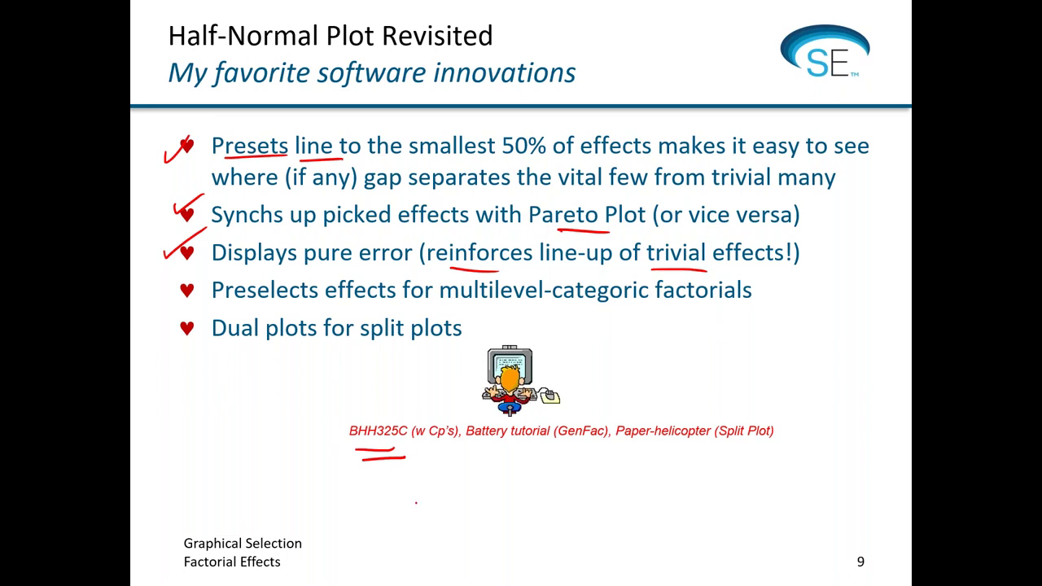
key("alt+Tab")
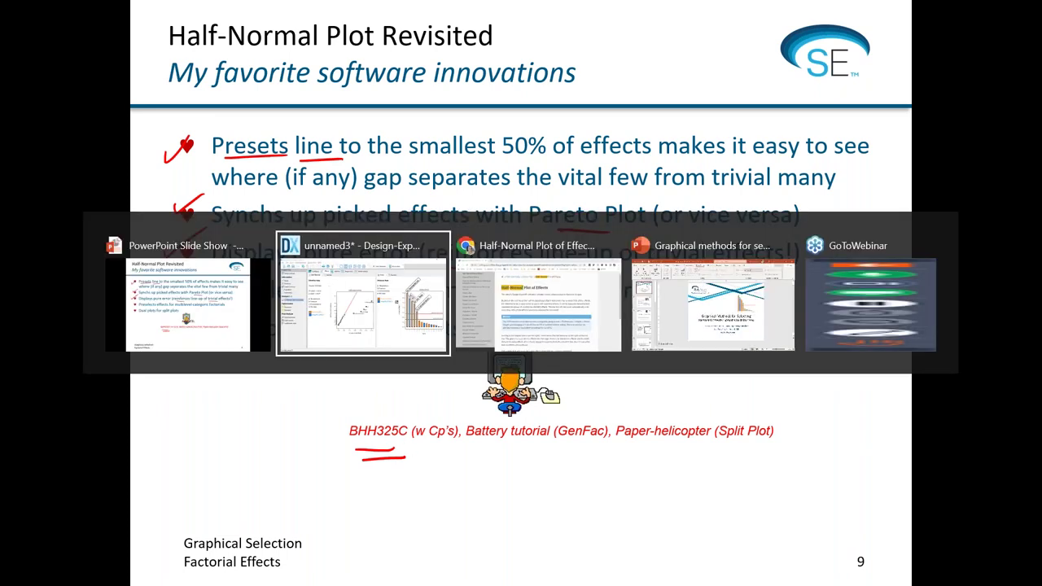
- Close Chrome's Half-Normal Plot of Effects help page and return to the Design-Expert Filtration Rate analysis
key("alt+Tab")
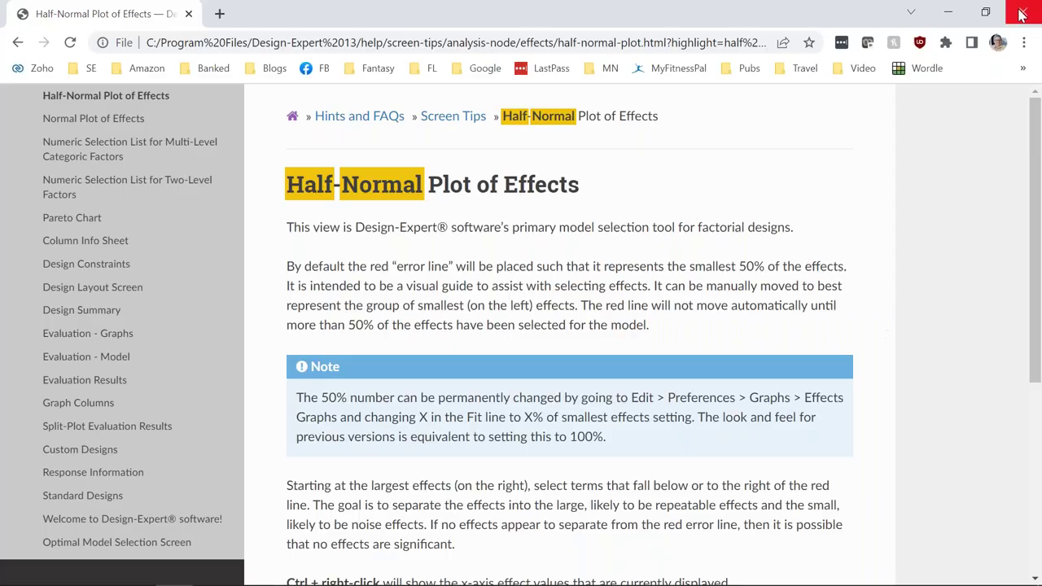
left_click(1023, 12)
key("alt+Tab")
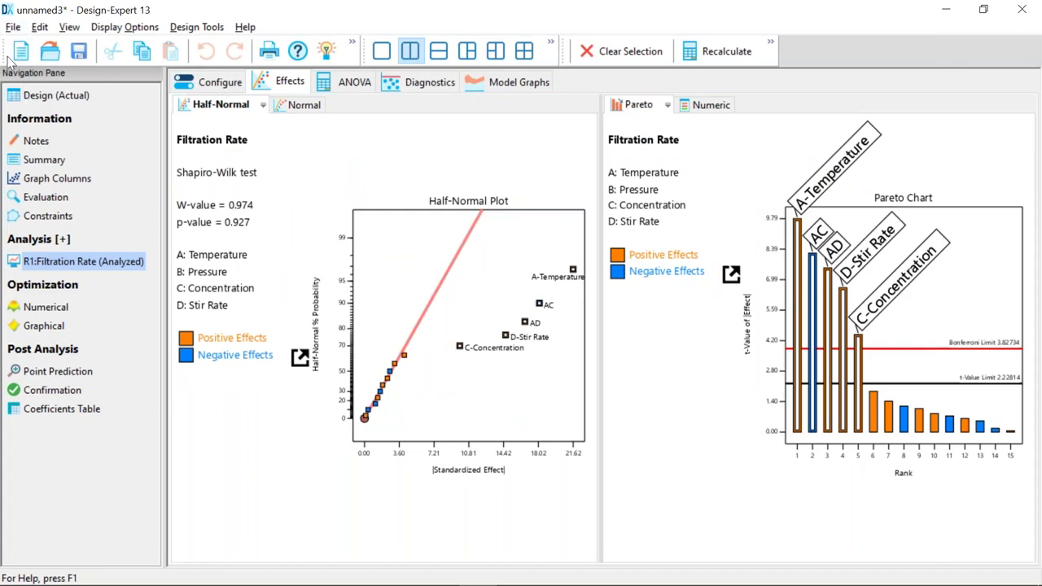
- Close unnamed3 without saving and open BHH325C.dxpx from Recent Files
left_click(13, 28)
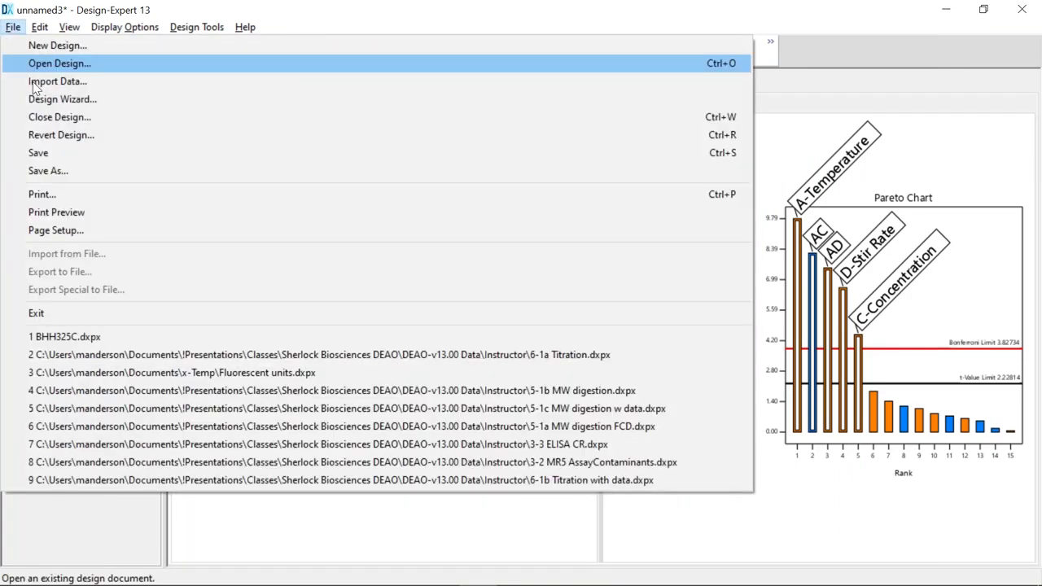
left_click(43, 117)
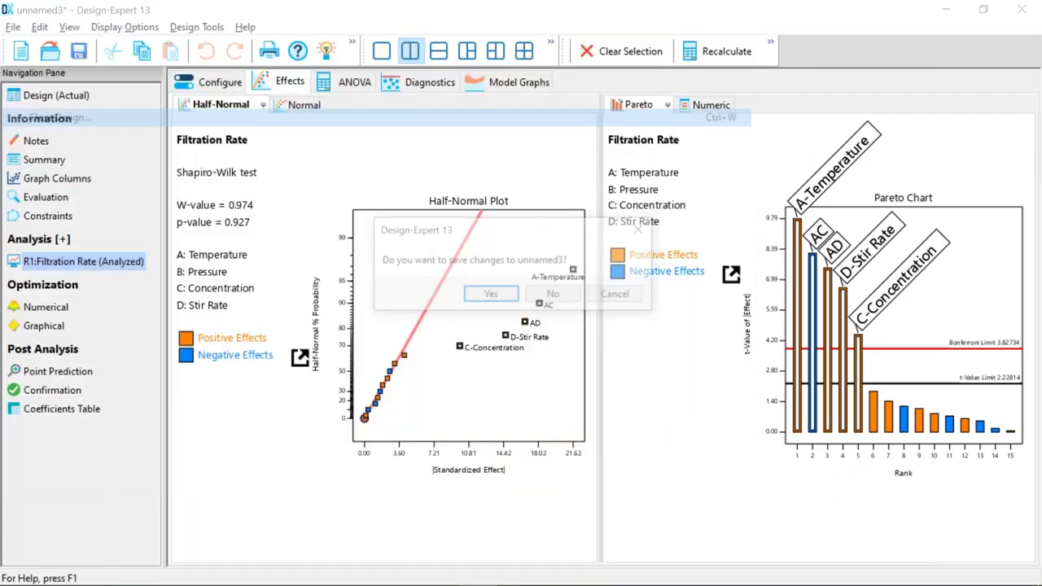
left_click(555, 296)
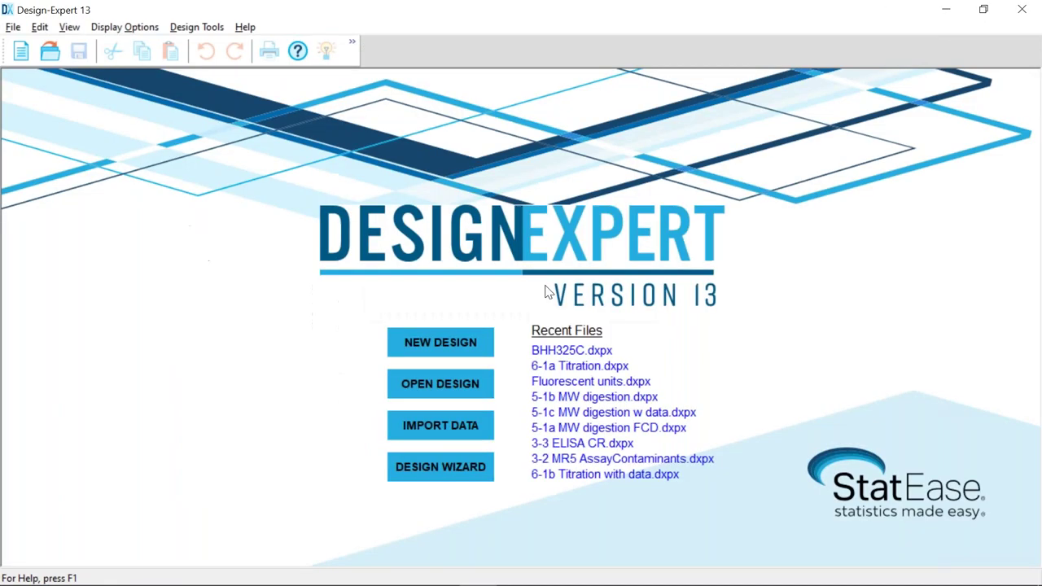
left_click(550, 356)
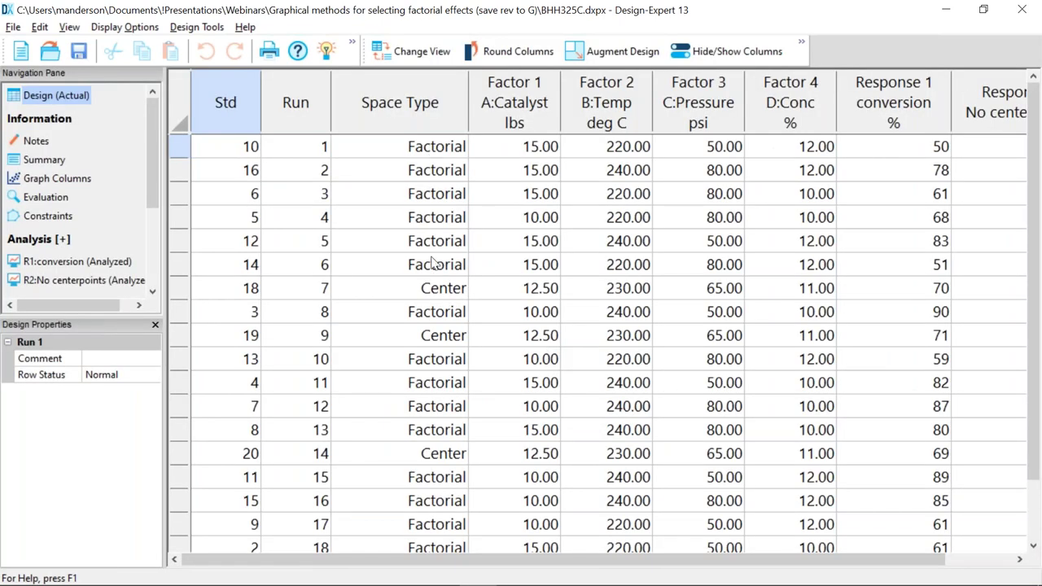
- Point out the Center runs in rows 7, 9 and 14 of the run table
left_click(447, 290)
left_click(450, 338)
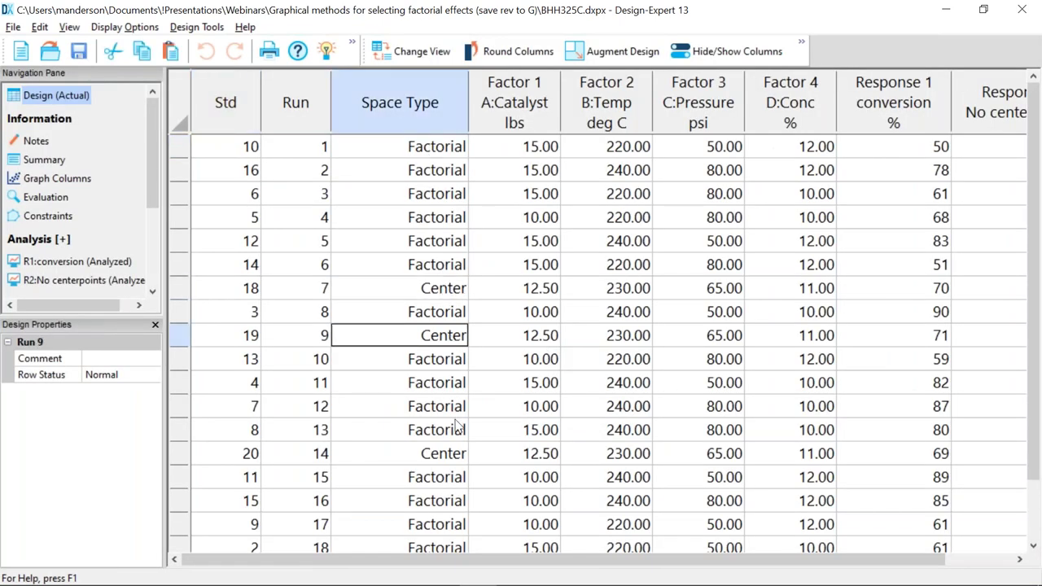
left_click(450, 455)
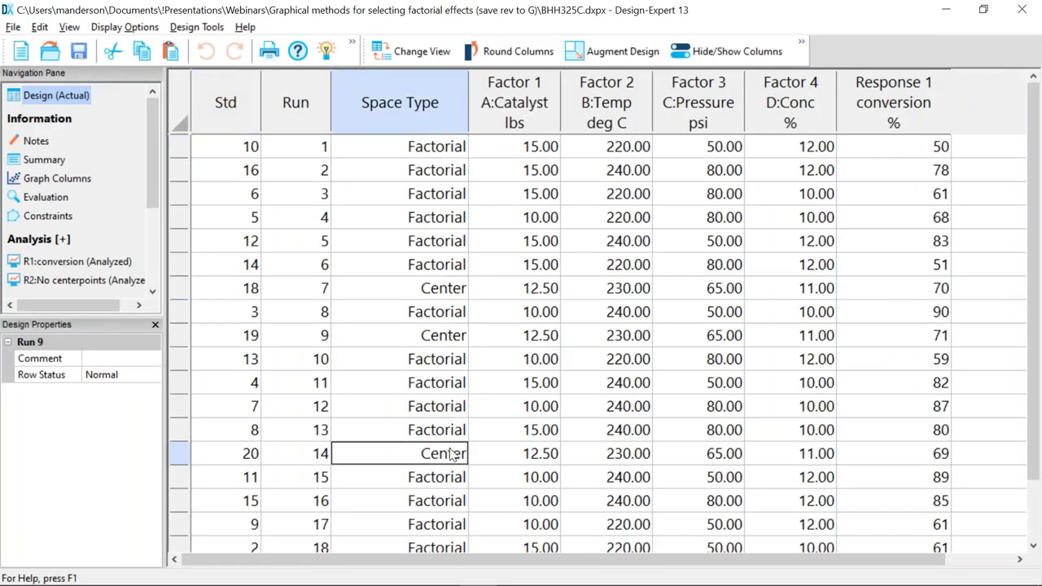
- Start a new design reusing the current factors and responses, with 4 center points per block
left_click(21, 50)
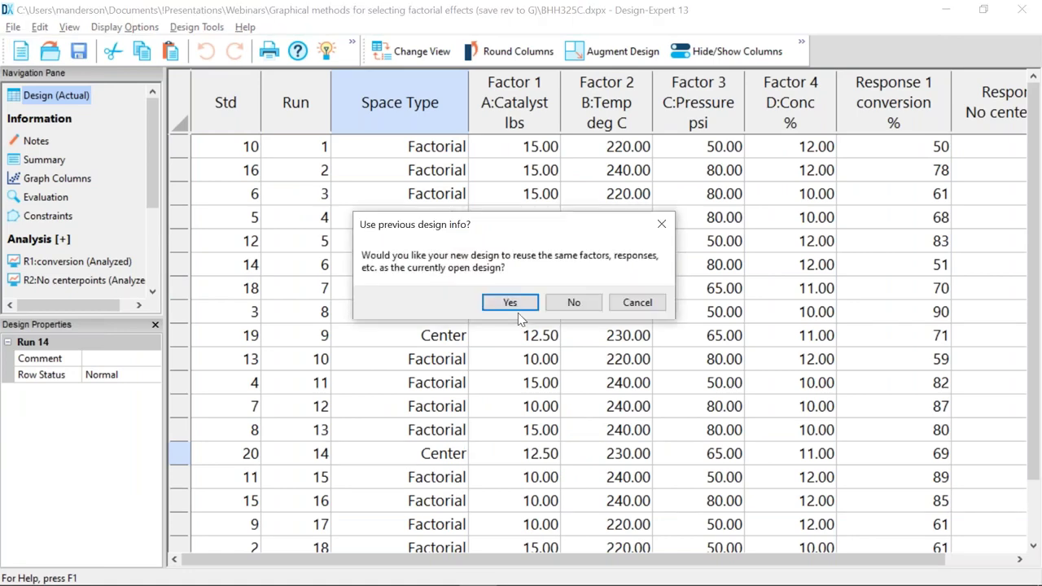
left_click(521, 312)
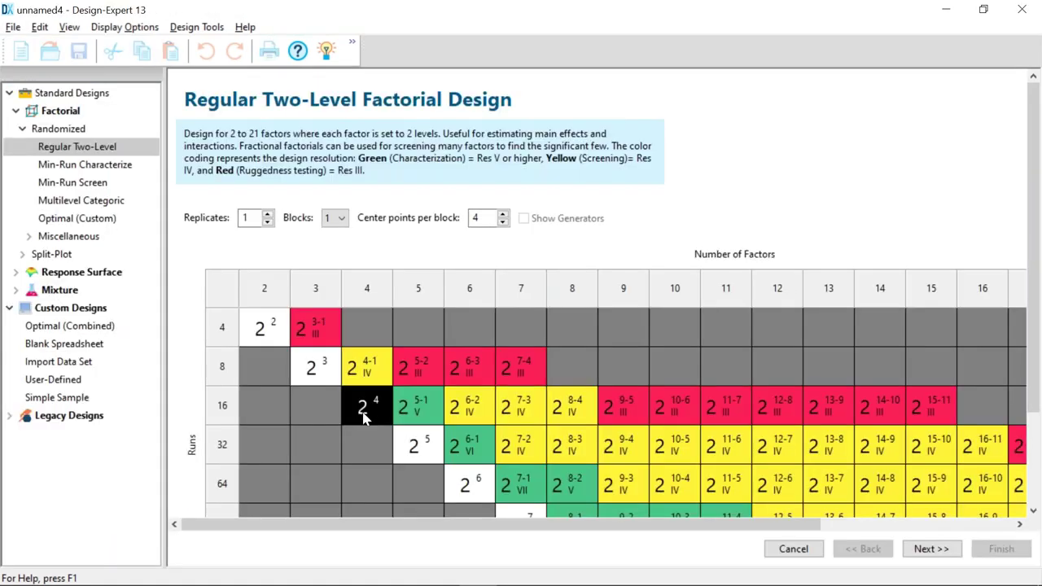
double_click(485, 217)
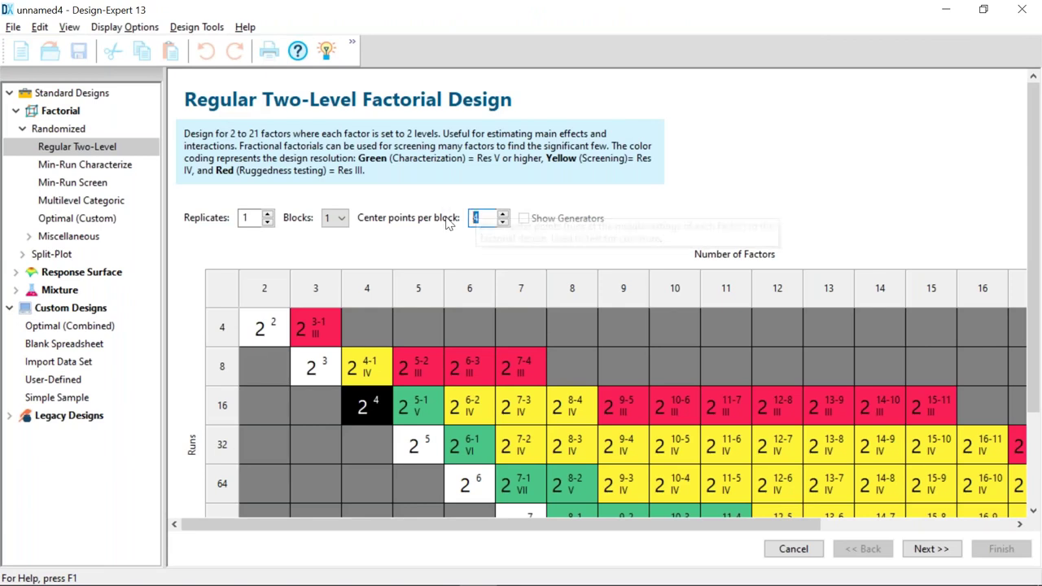
left_click(933, 549)
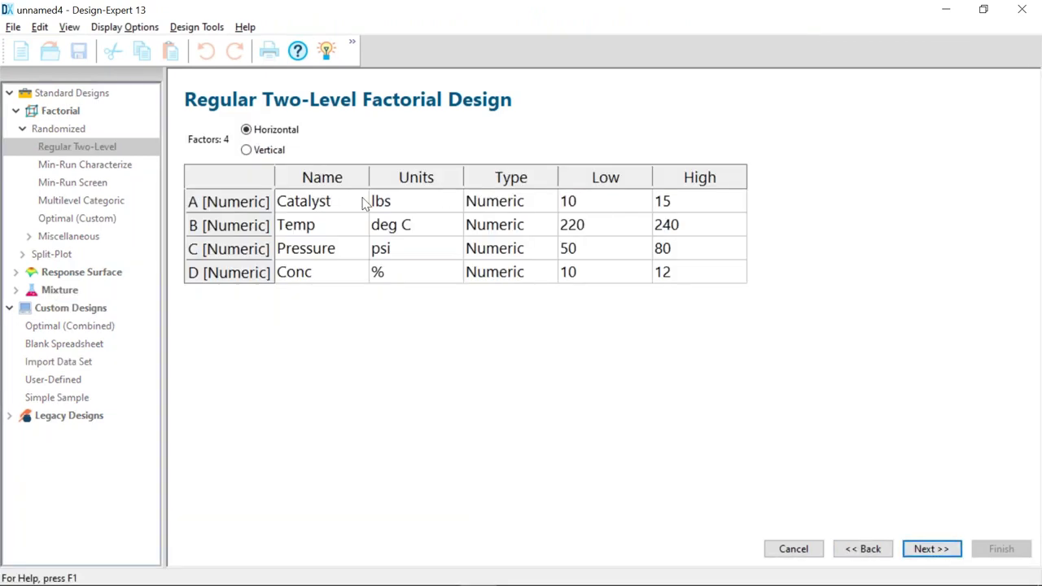
- Accept the reused Catalyst, Temp, Pressure and Conc factors and responses, and finish at 96.2% power
left_click_drag(324, 202, 327, 274)
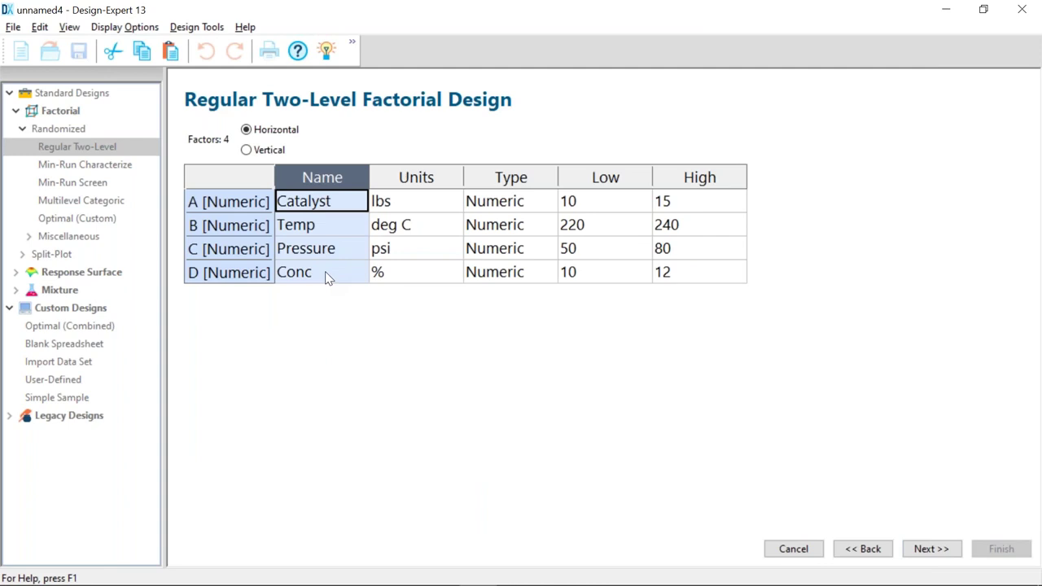
left_click(945, 550)
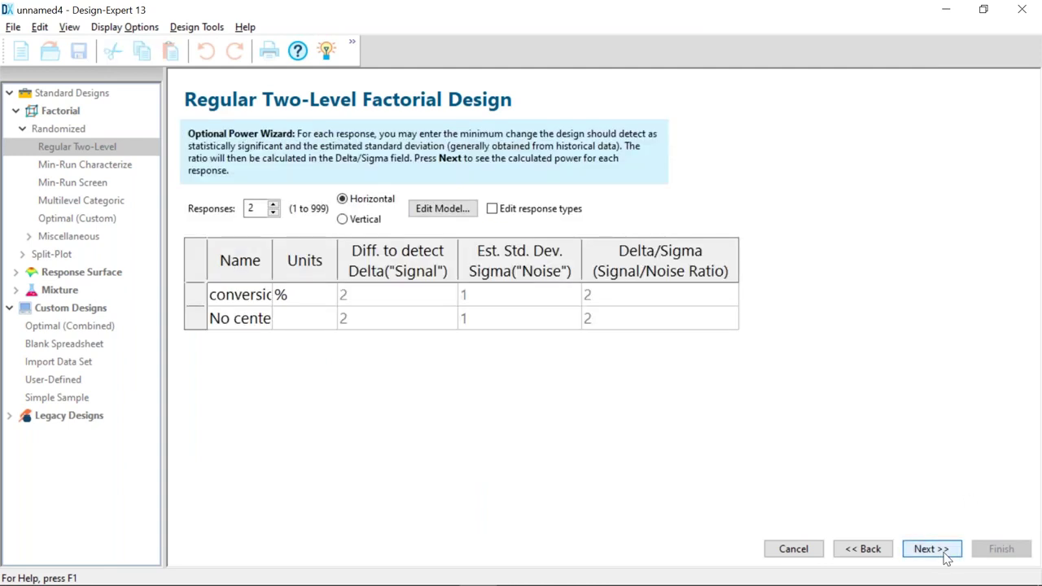
left_click(944, 550)
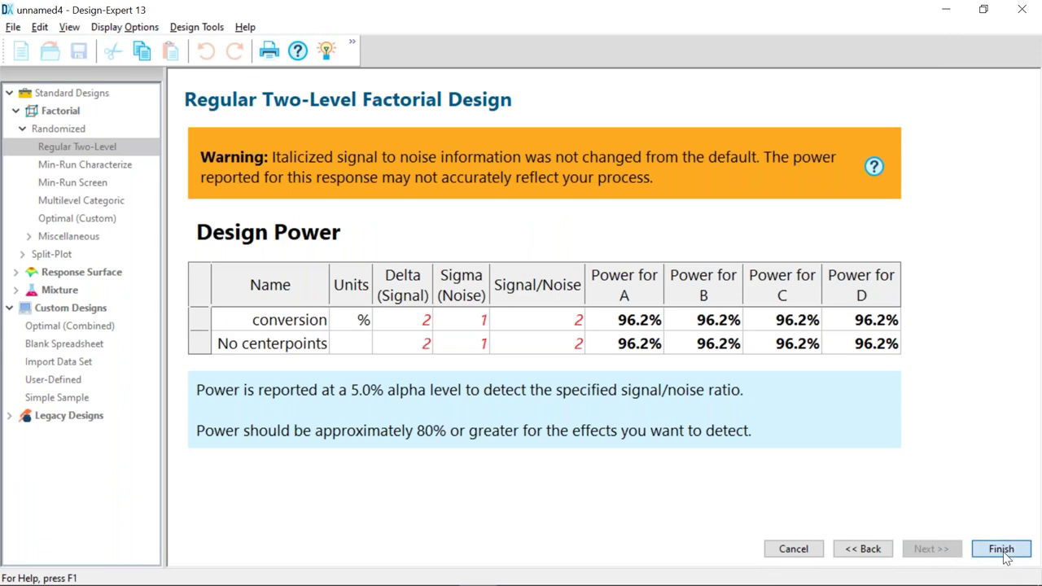
left_click(1003, 552)
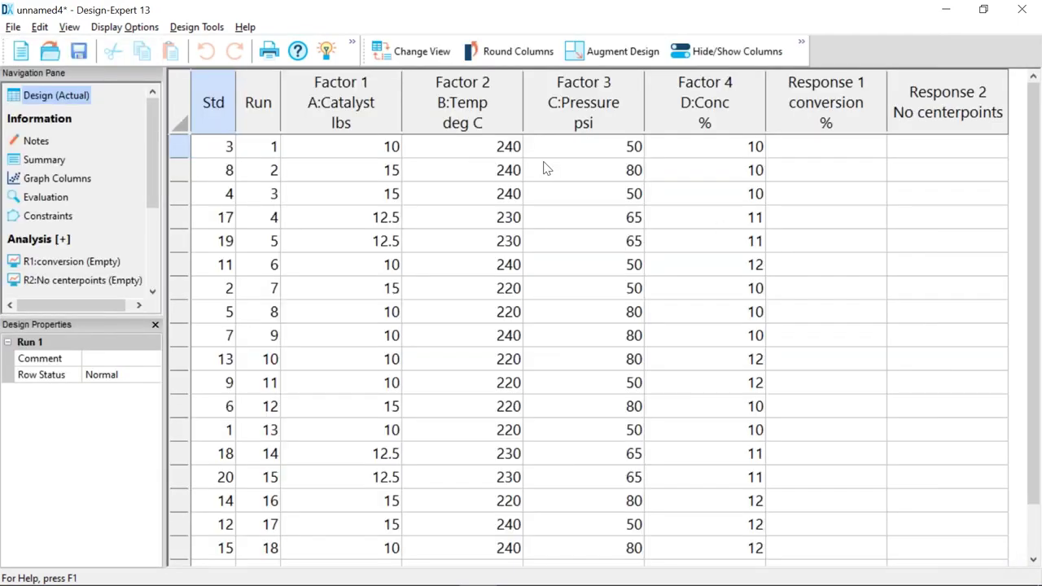
left_click(12, 27)
- Reopen BHH325C.dxpx without saving the unnamed design and check the grid's column options
left_click(65, 337)
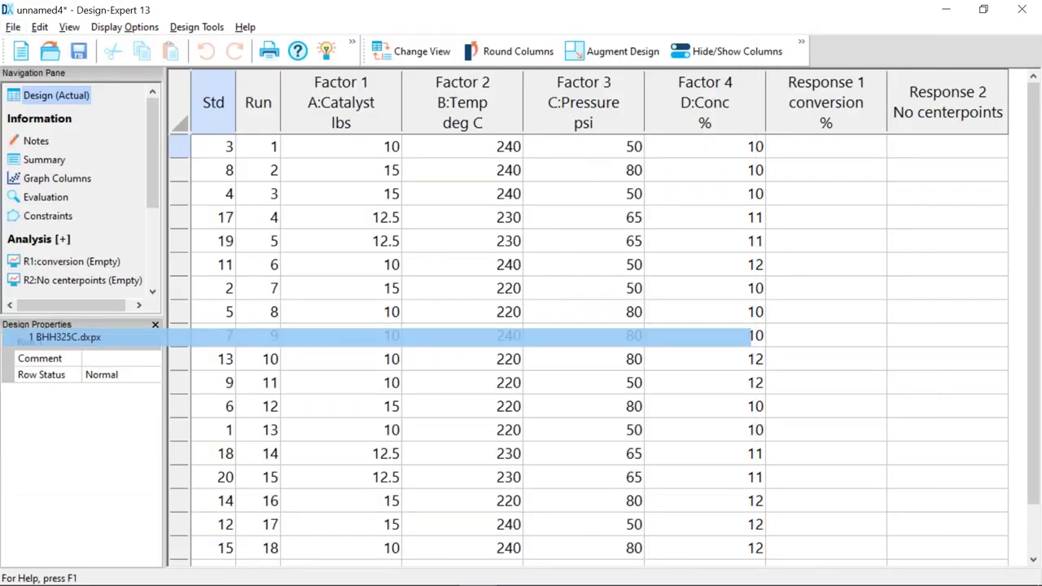
left_click(566, 299)
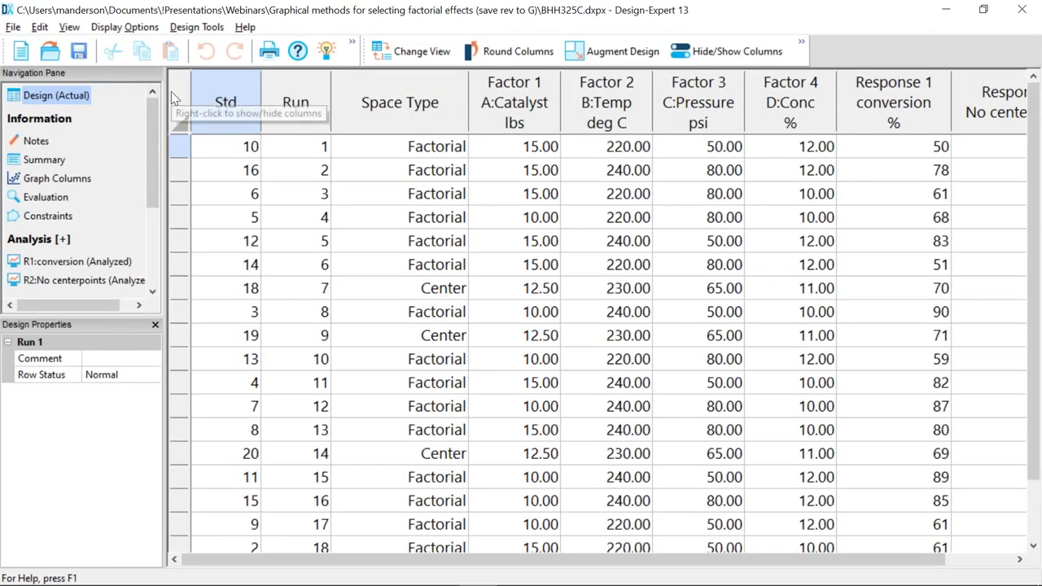
right_click(173, 97)
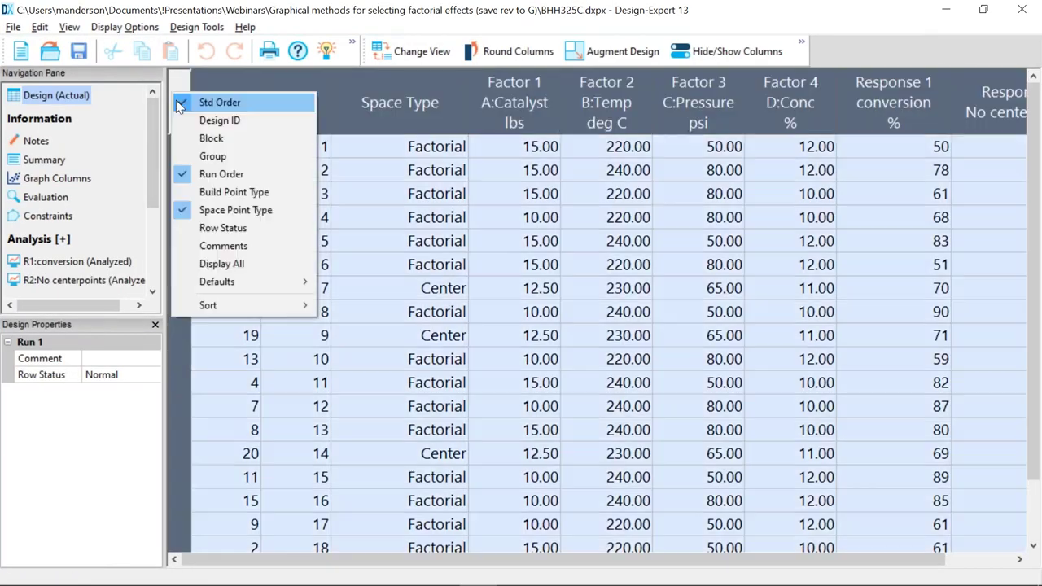
left_click(412, 104)
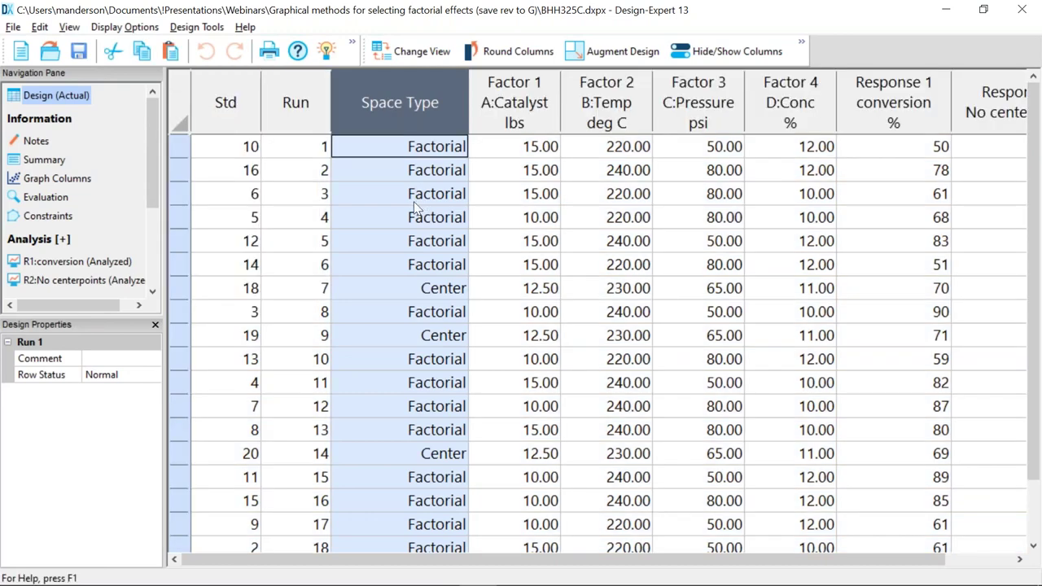
- Point out the centre runs' catalyst and temperature settings through run 19, then open the R1: conversion analysis
scroll(414, 209, "down", 1)
scroll(413, 209, "down", 1)
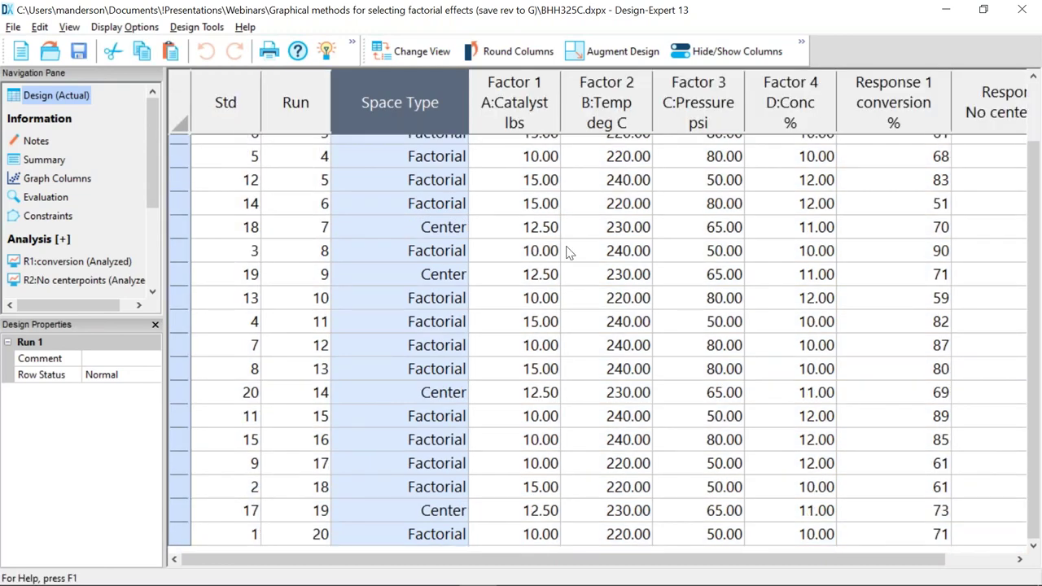
left_click_drag(541, 227, 595, 230)
left_click_drag(541, 274, 591, 277)
left_click_drag(531, 392, 595, 392)
left_click_drag(531, 509, 594, 511)
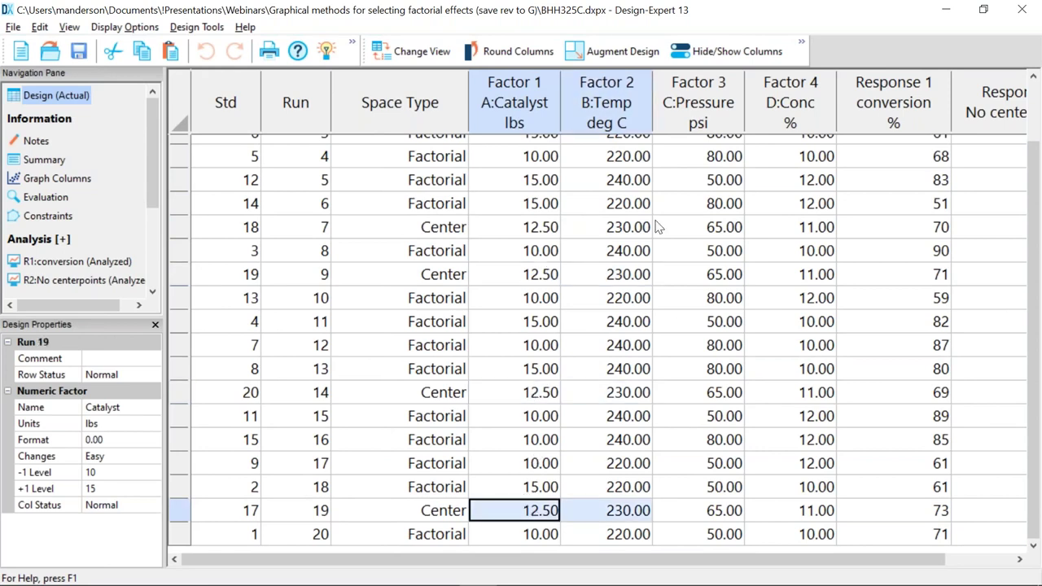
left_click(77, 262)
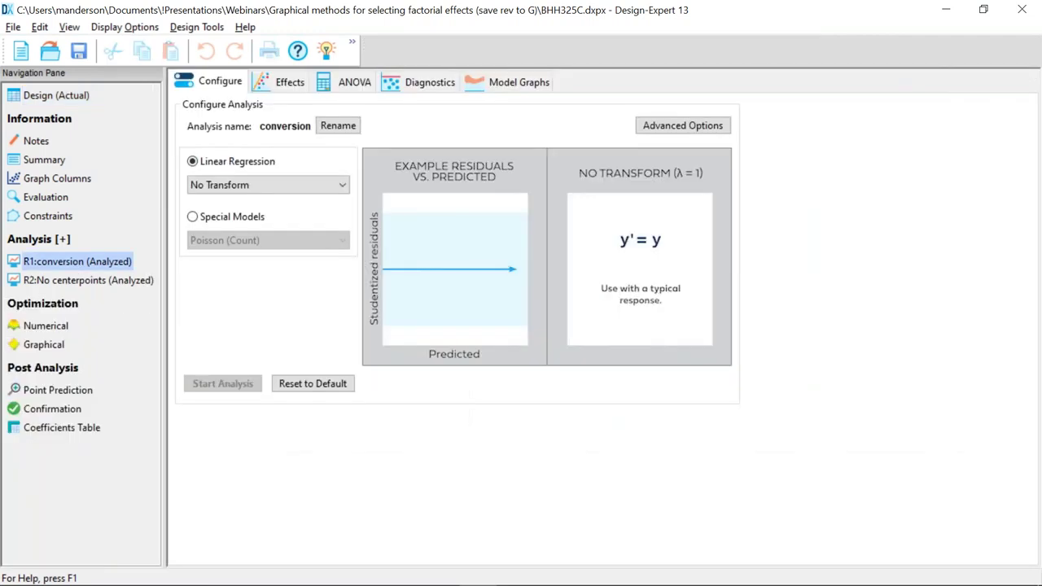
- Display the conversion half-normal plot of effects alone in a single full-size pane
left_click(290, 83)
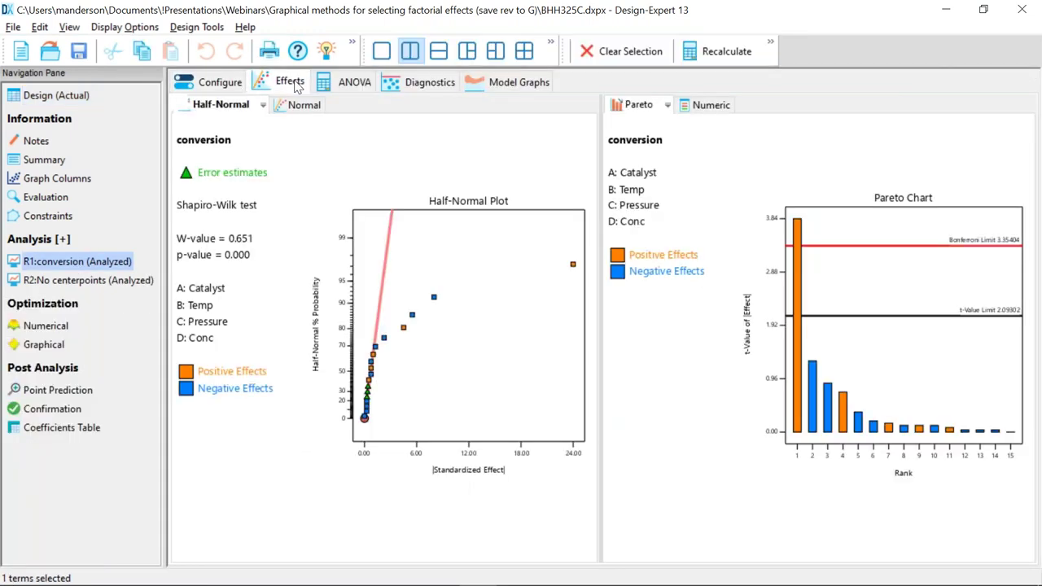
left_click(381, 51)
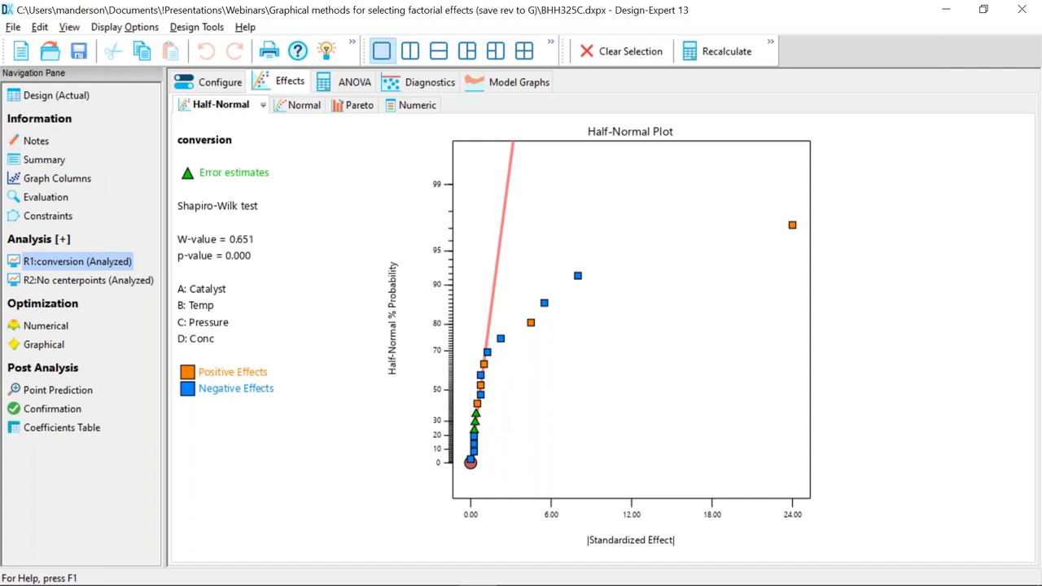
- Select B-Temp, A-Catalyst, D-Conc, BD and C-Pressure on the half-normal plot, then view the Pareto chart
left_click(792, 224)
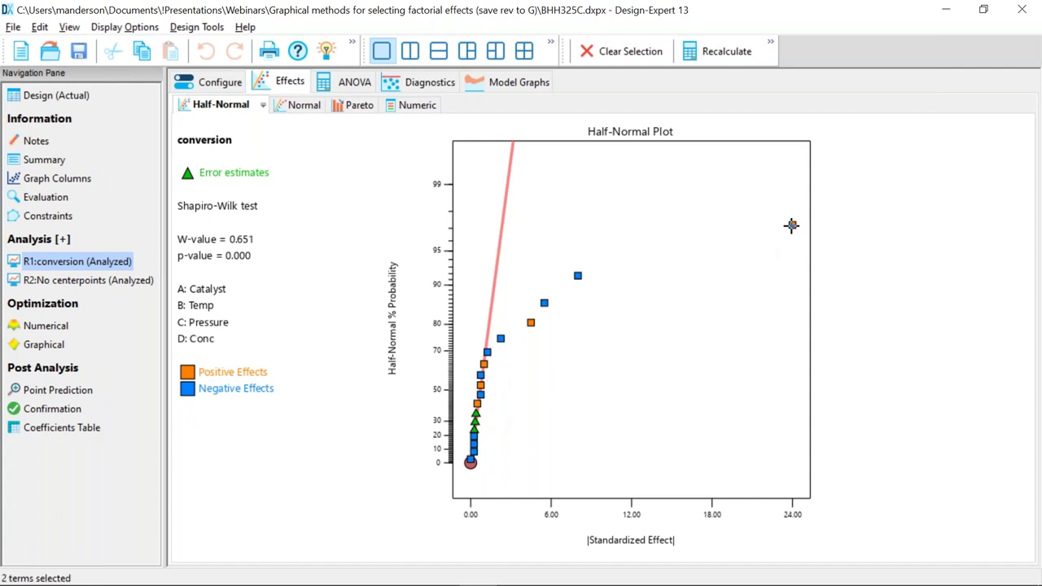
left_click(578, 275)
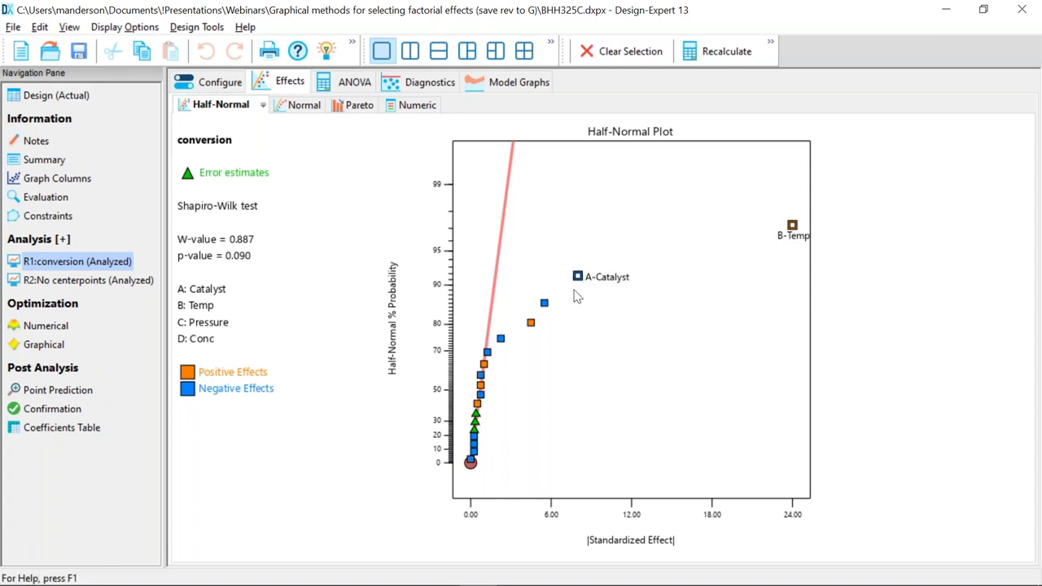
left_click(543, 304)
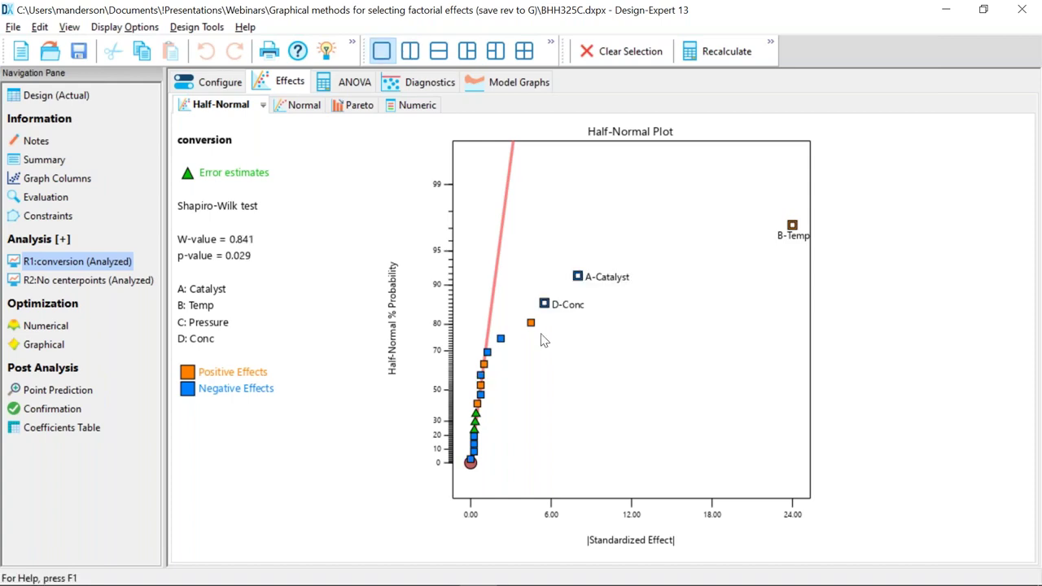
left_click(530, 322)
left_click(500, 338)
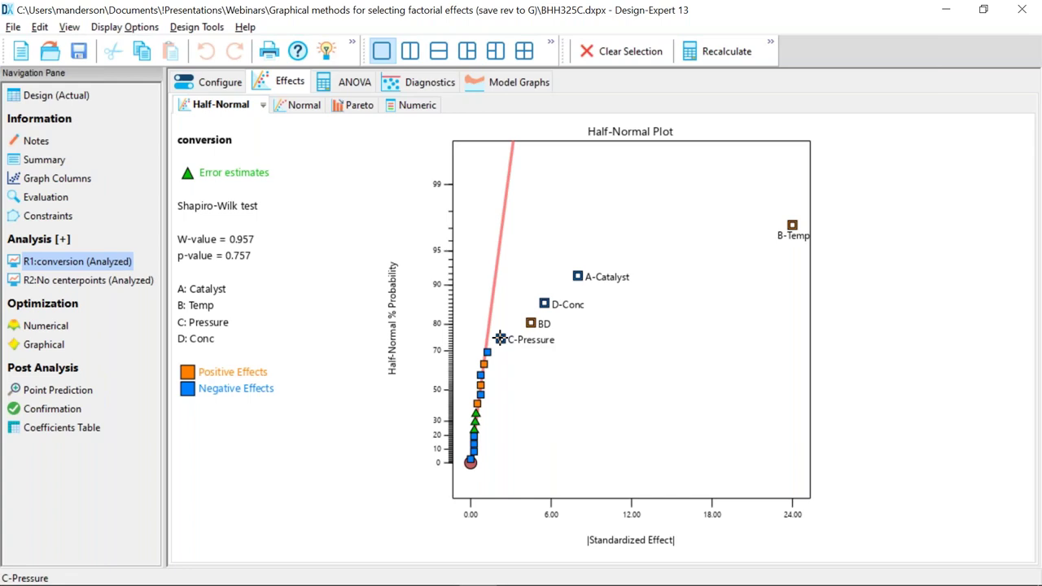
left_click(355, 110)
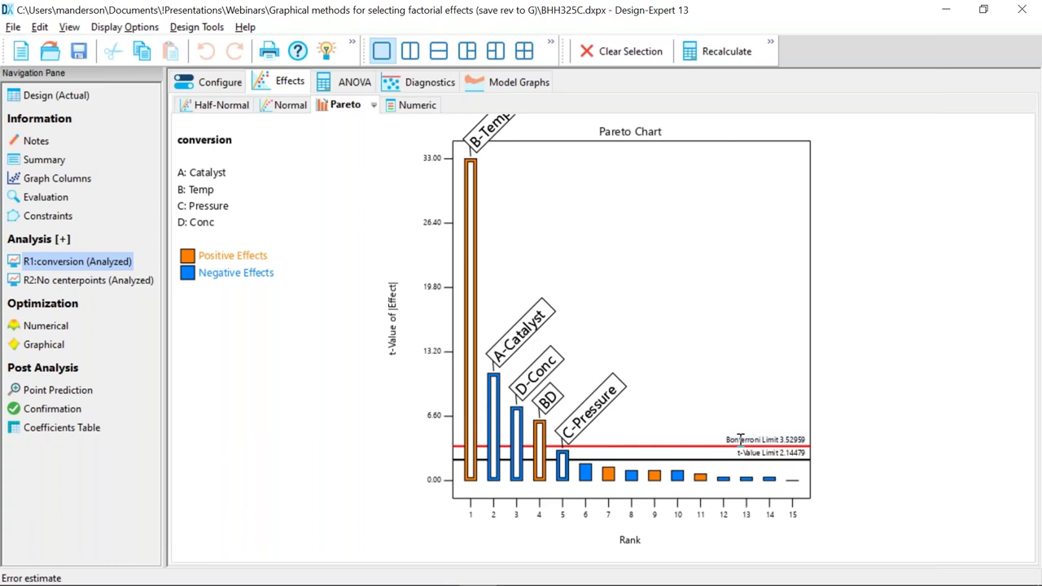
- Review the widened ANOVA table, noting Curvature p 0.0880 and C-Pressure p 0.0085, then show model graphs
left_click(353, 86)
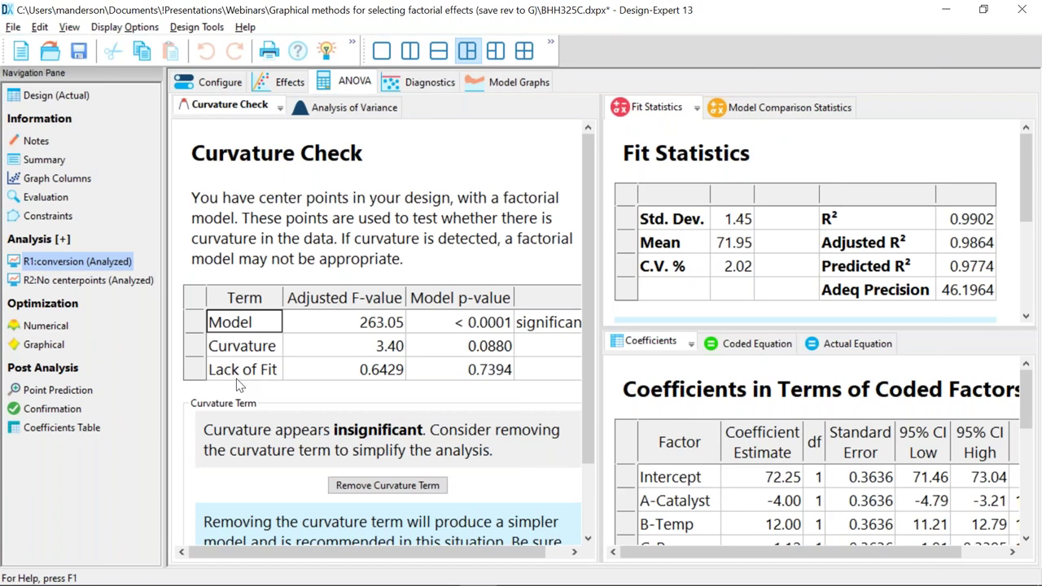
left_click(320, 113)
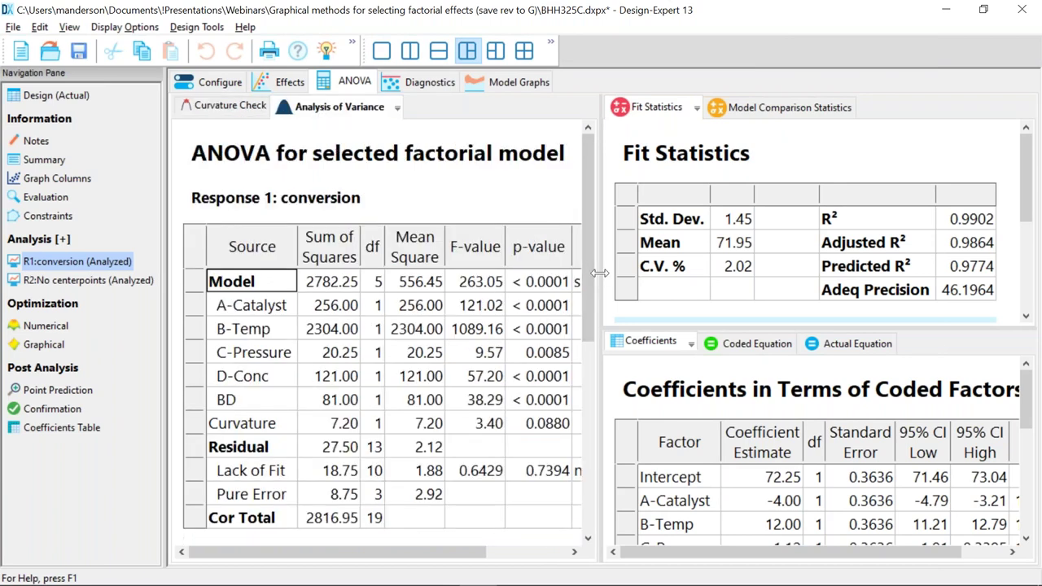
left_click_drag(600, 273, 708, 282)
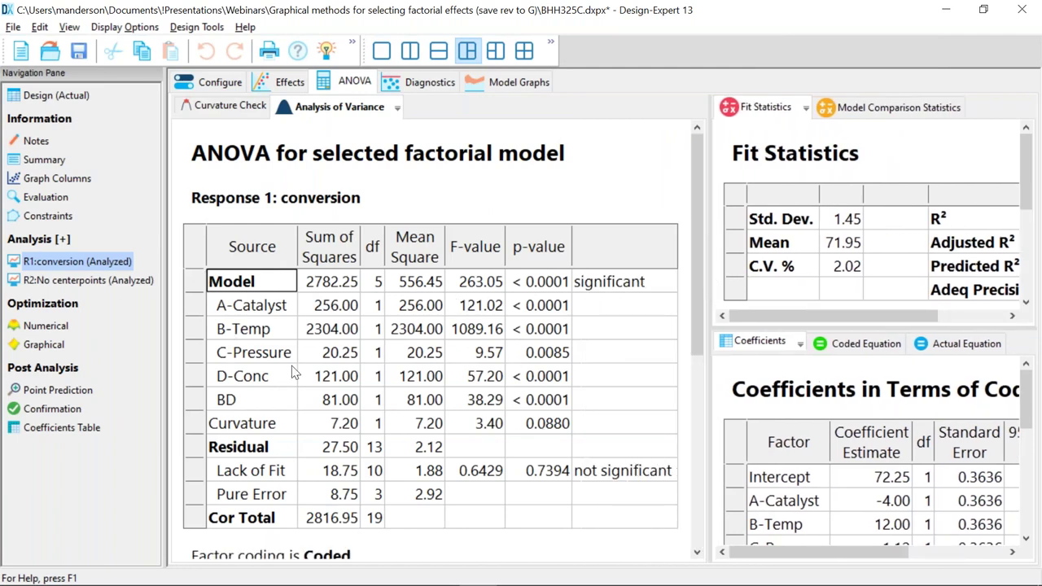
left_click(546, 427)
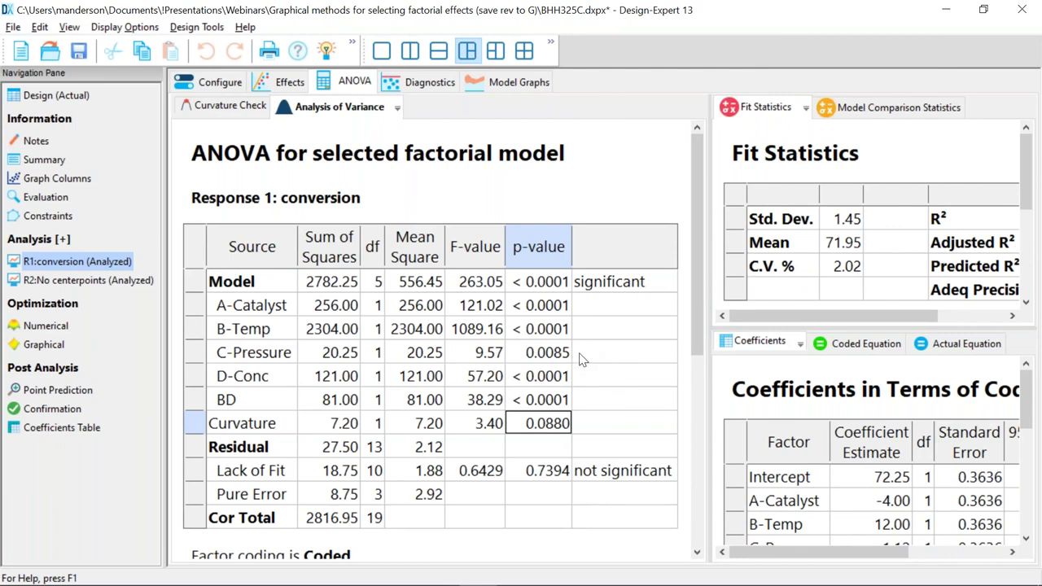
left_click(551, 355)
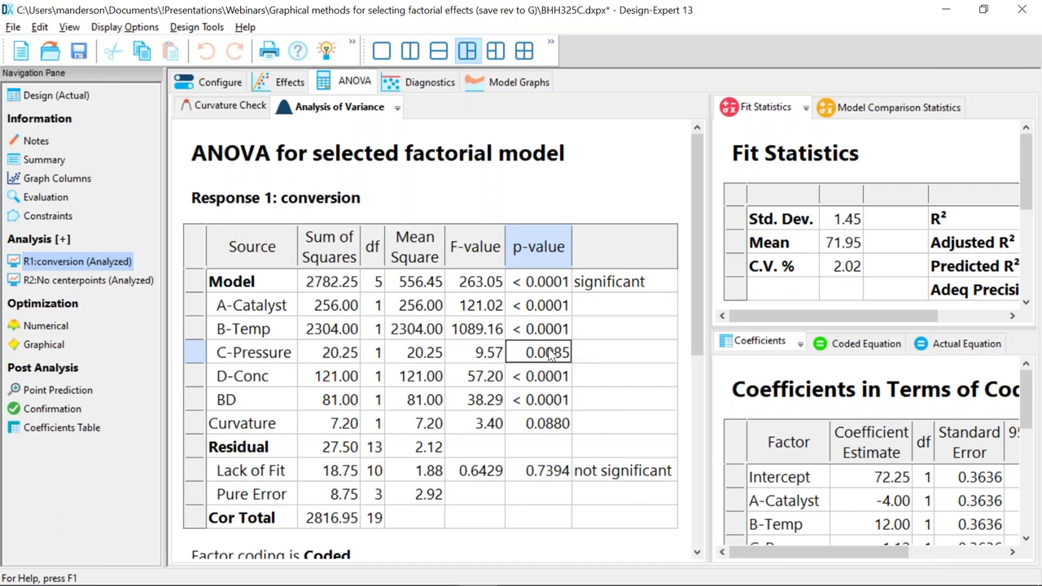
left_click(518, 84)
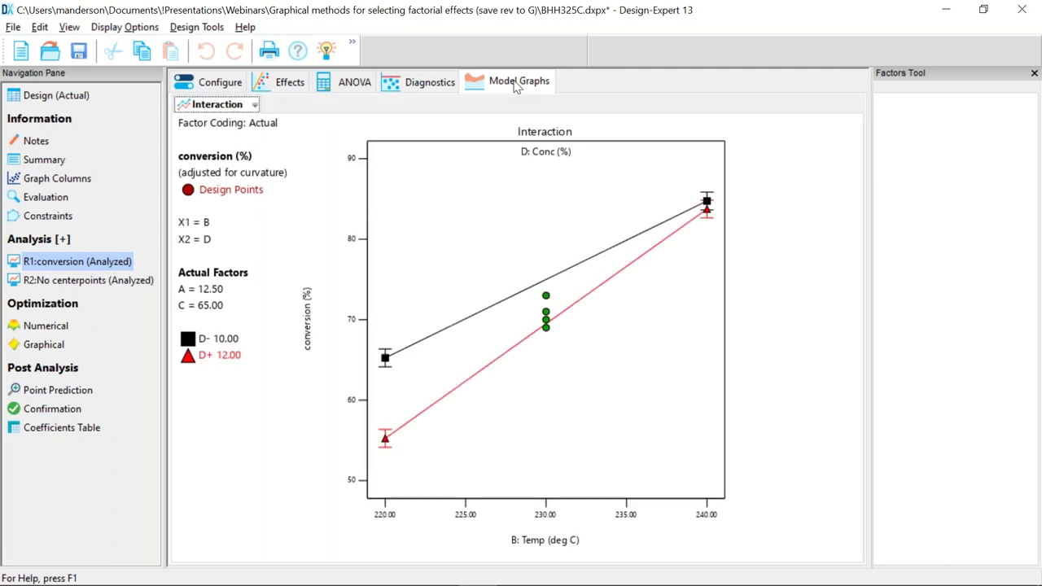
- Graph the C-Pressure term alone, return to the Pareto chart of effects, and switch back to the slideshow
left_click(981, 201)
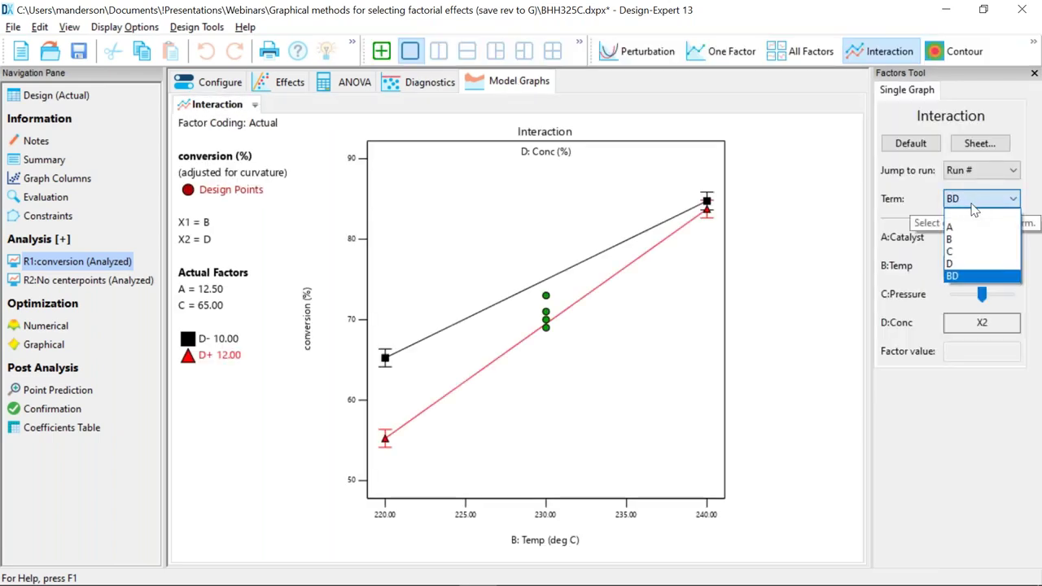
left_click(960, 253)
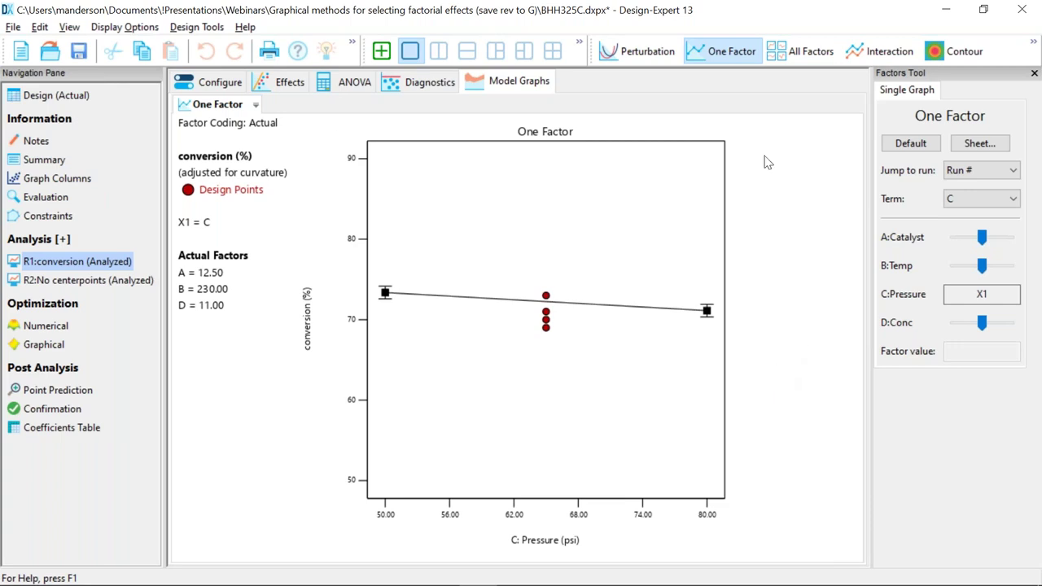
left_click(285, 83)
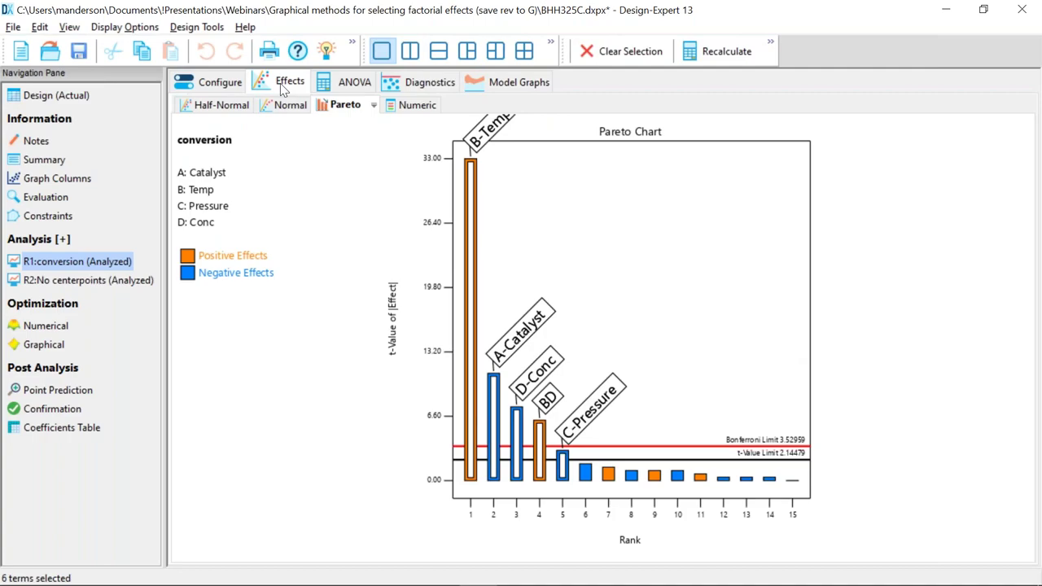
left_click(221, 106)
key("alt+Tab")
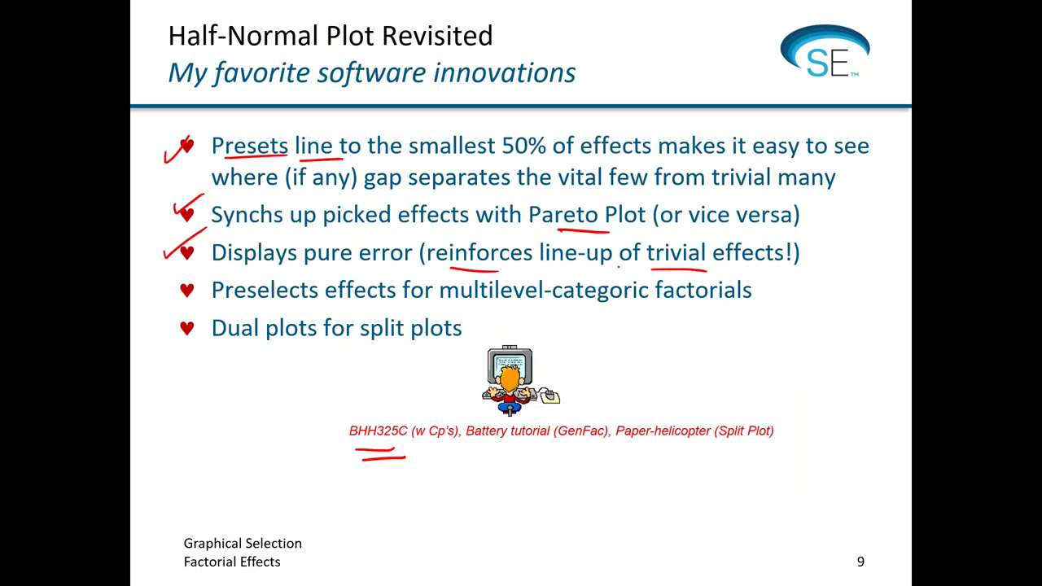
- Underline 'line-up of' and 'effects!' in red ink on slide 9's pure-error bullet
left_click_drag(603, 273, 785, 272)
left_click_drag(713, 264, 786, 264)
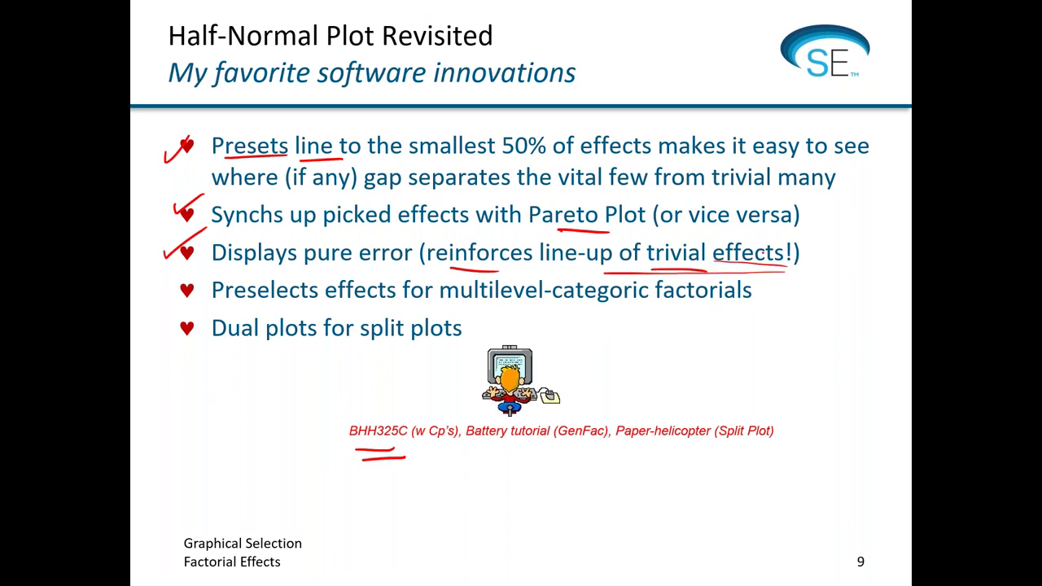
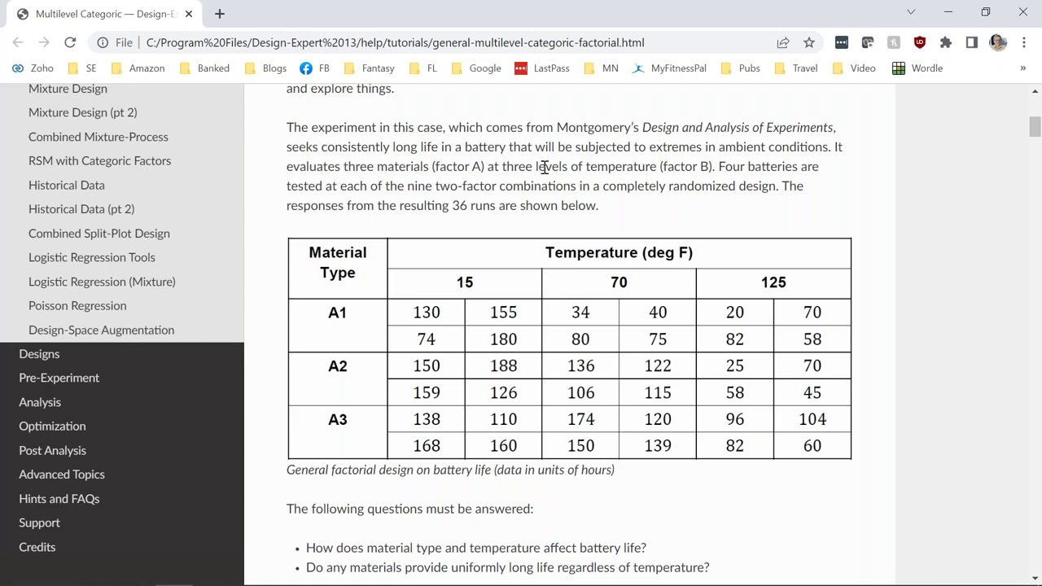
- Switch from Chrome back to the Design-Expert window
key("alt+Tab")
- Load the Battery Life tutorial data from Help, discarding the current file's changes
left_click(246, 27)
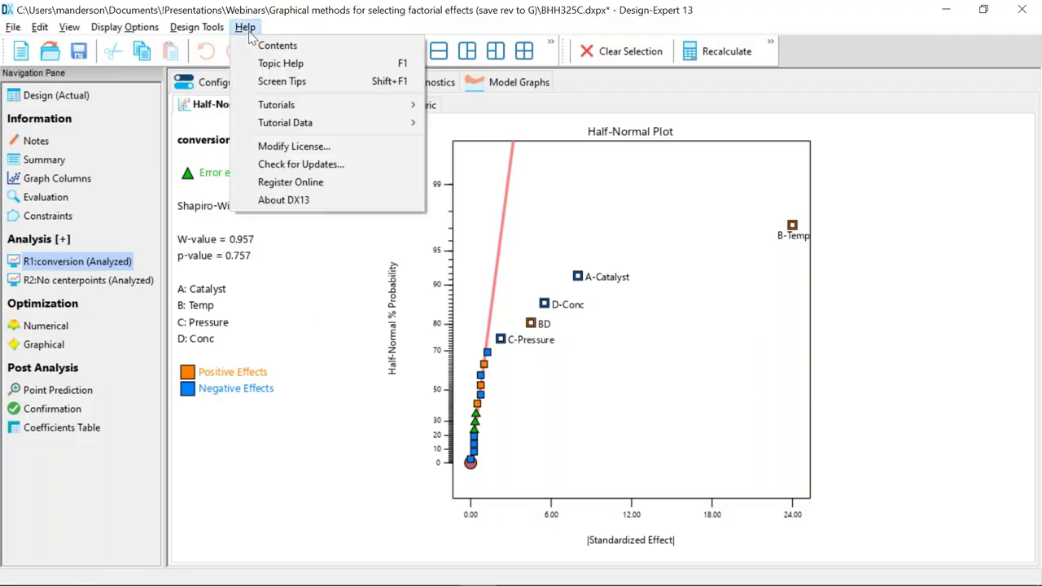
mouse_move(275, 123)
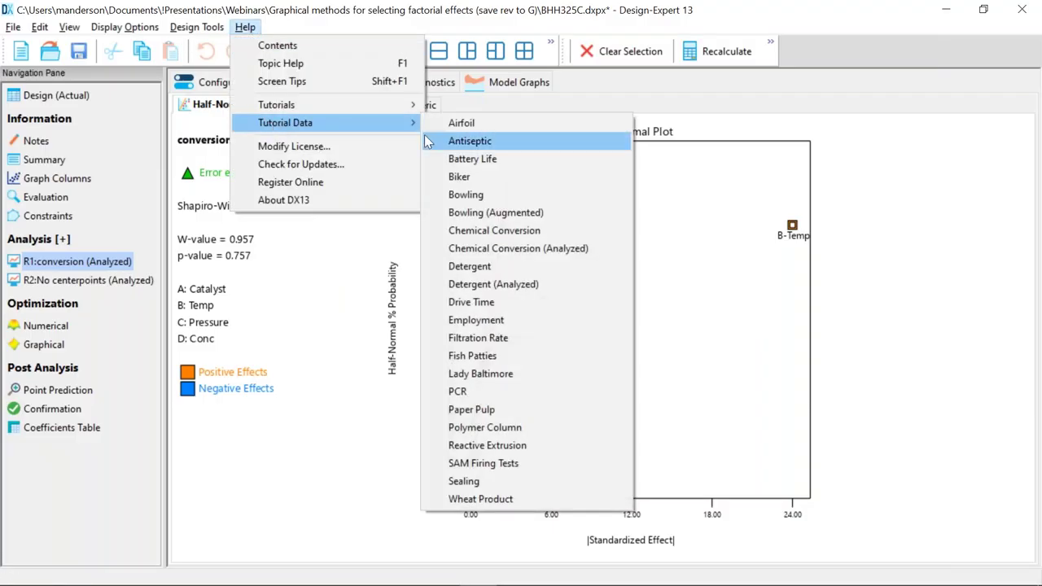
left_click(458, 158)
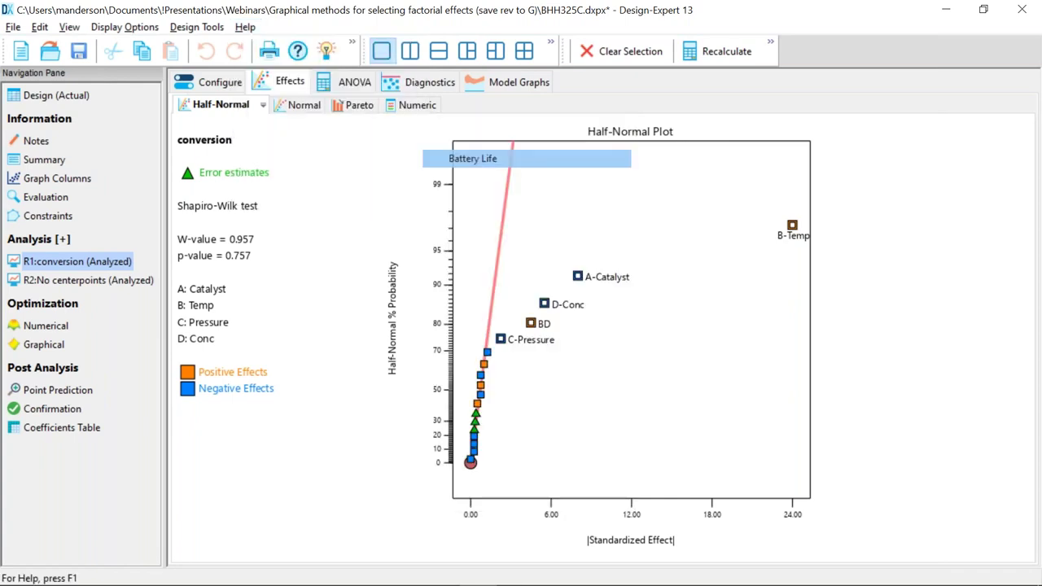
left_click(557, 296)
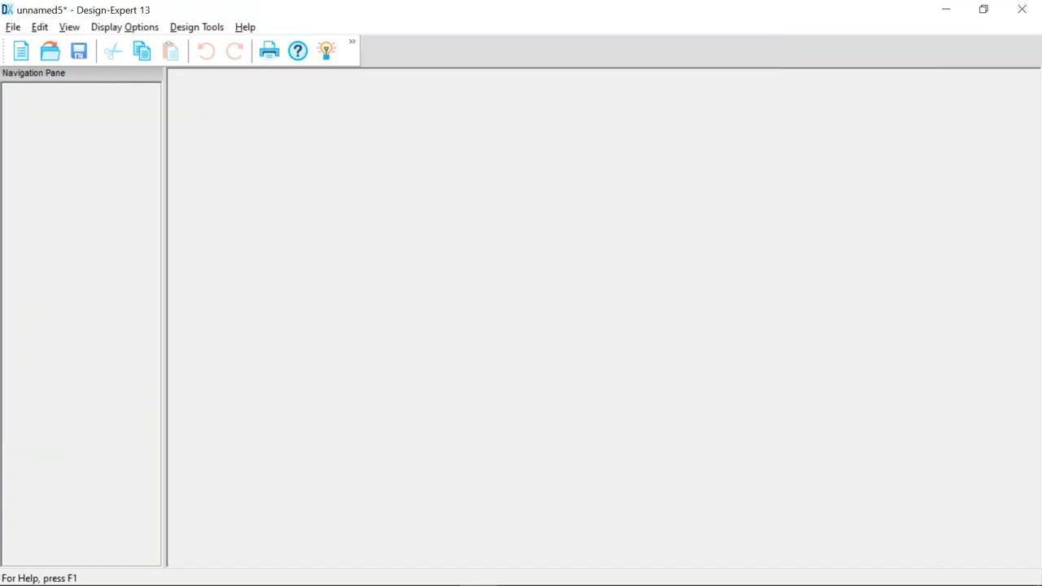
- Highlight the experiment description, the 'Design and Analysis of Experiments' title and the three-materials sentence in Notes
left_click_drag(324, 207, 184, 105)
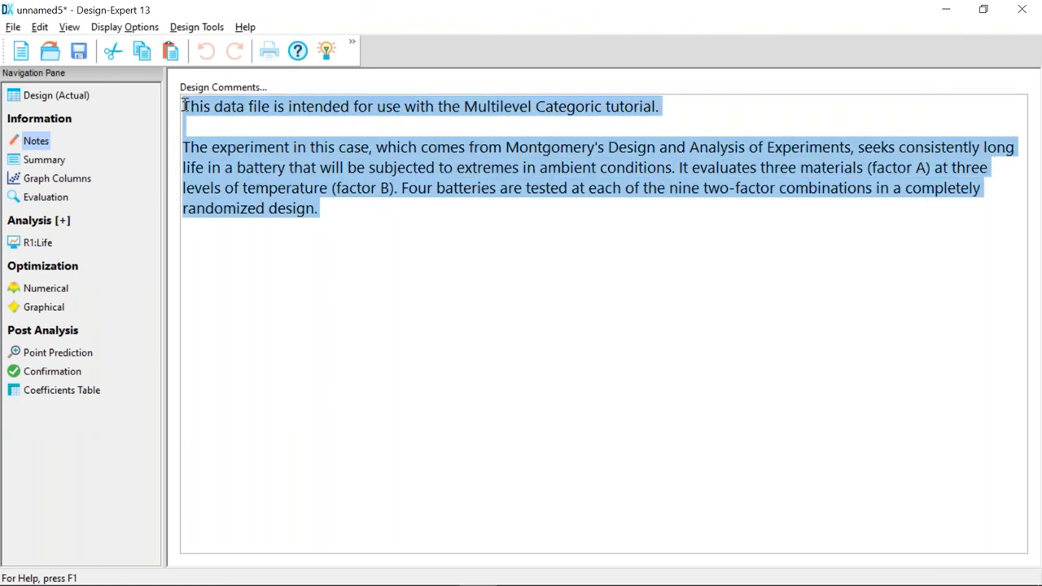
left_click_drag(609, 147, 831, 153)
left_click_drag(677, 168, 931, 166)
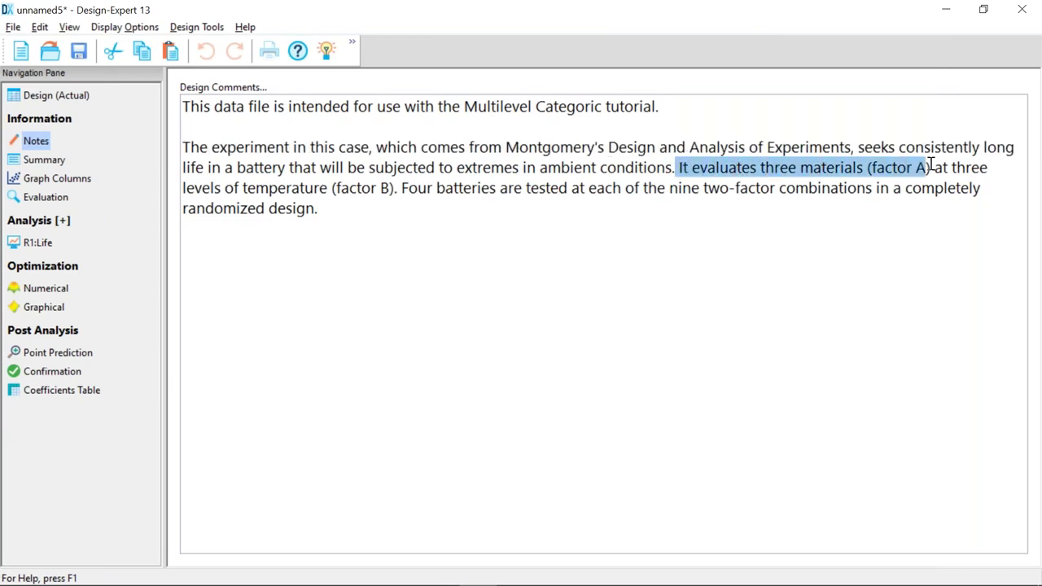
- Start a new design reusing the current factors, discard unnamed5's changes, and show the factor table vertically
left_click(21, 51)
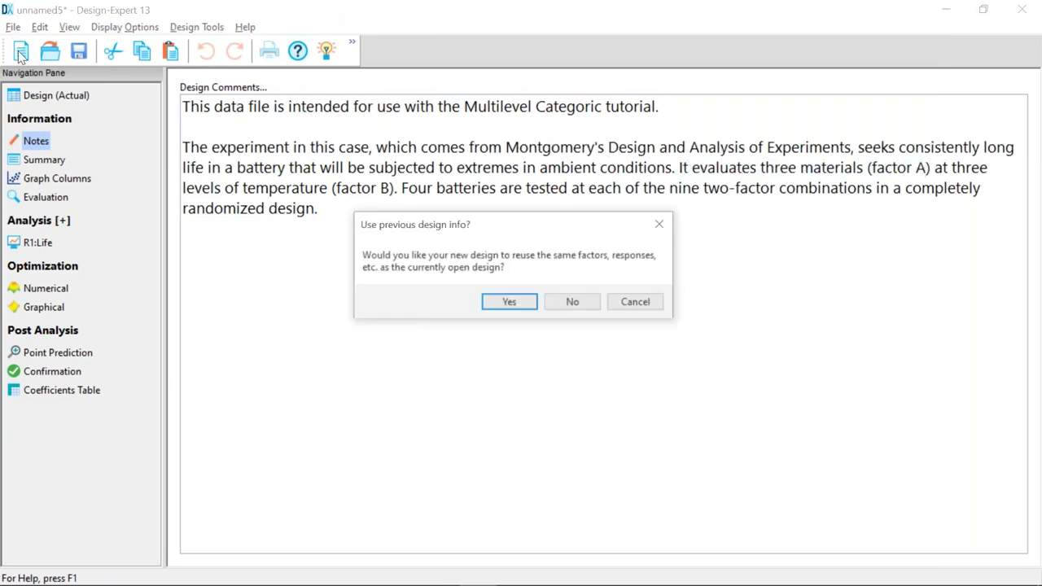
left_click(517, 305)
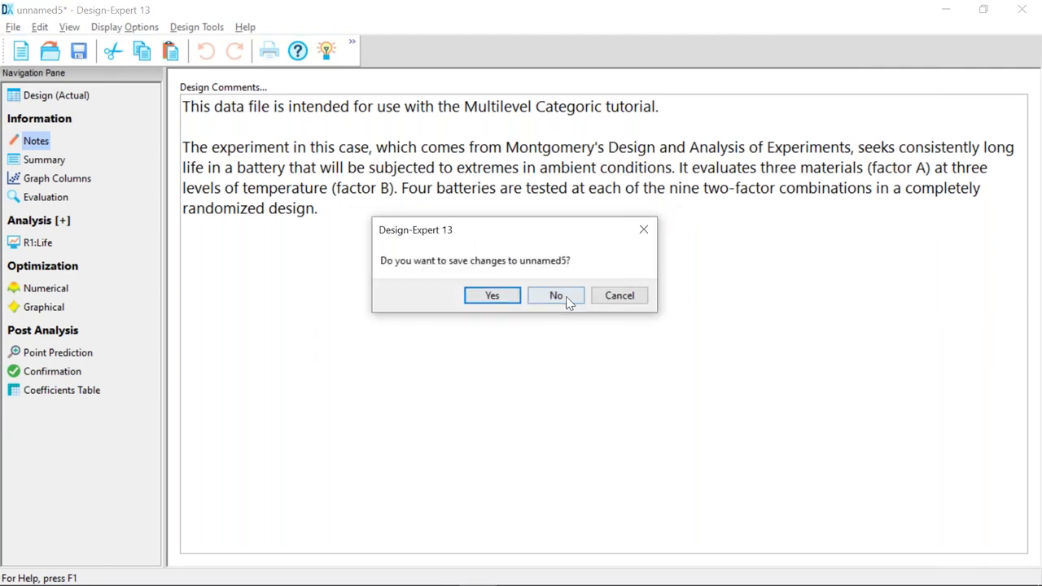
left_click(566, 298)
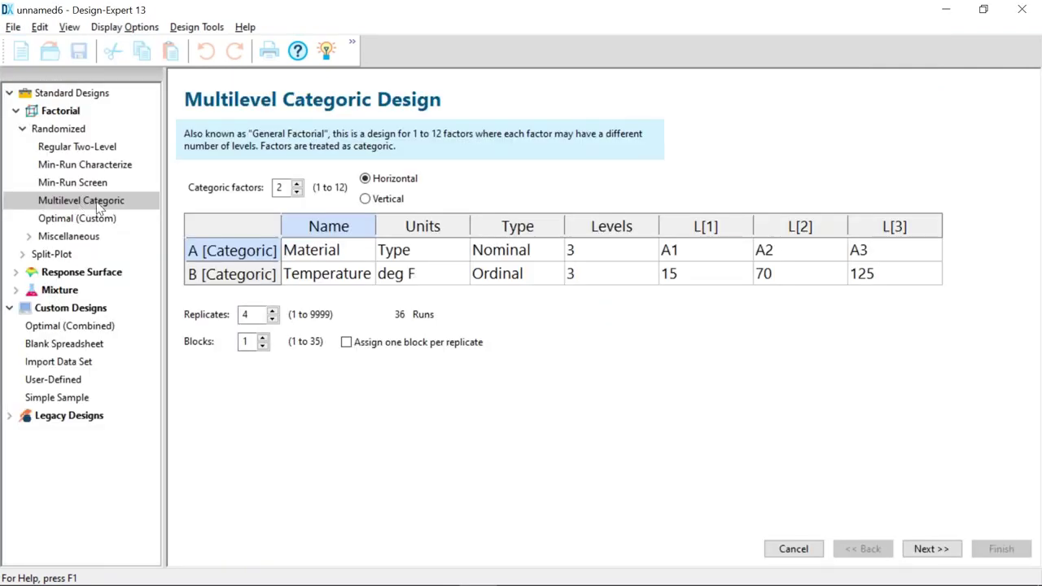
left_click(365, 199)
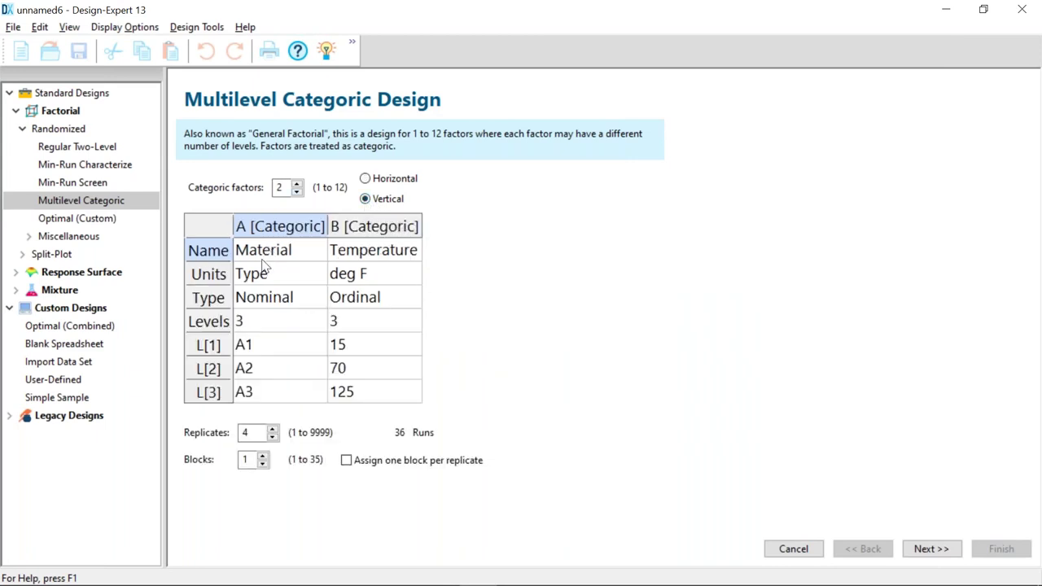
- Review Material levels A1–A3 and ordinal Temperature levels 15, 70 and 125
left_click(258, 321)
left_click(259, 347)
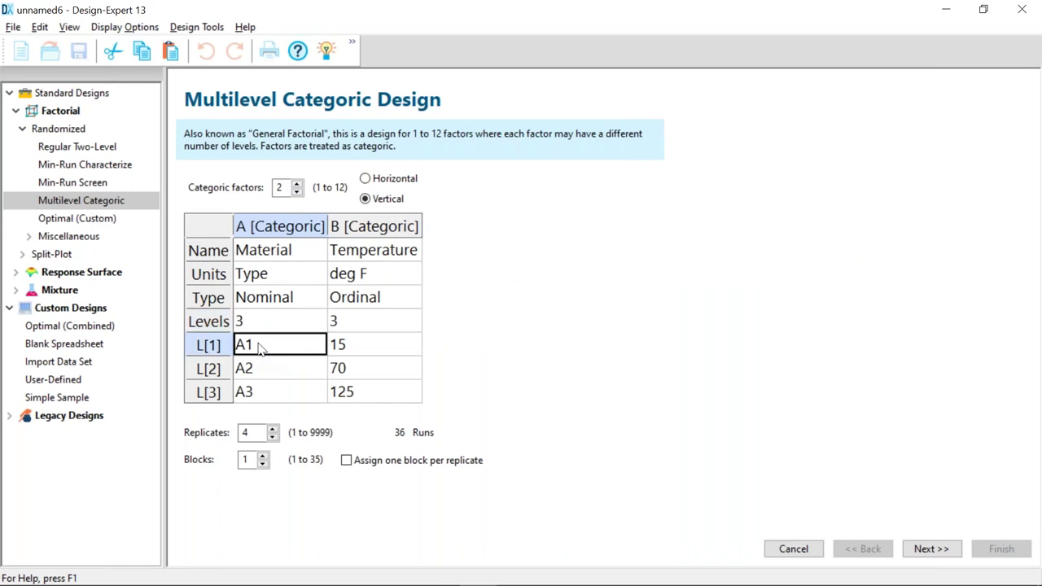
left_click(256, 370)
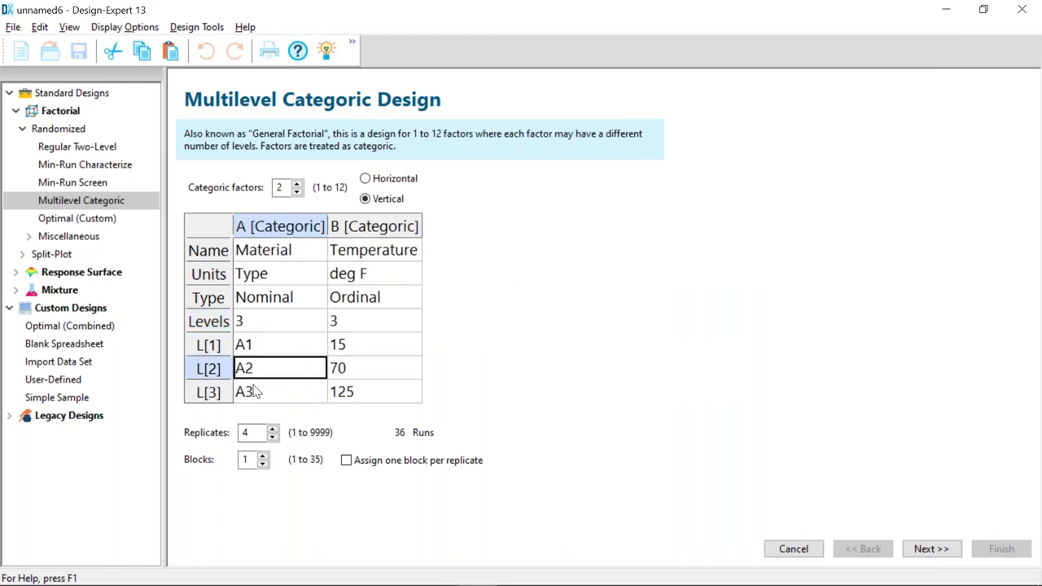
left_click(259, 392)
left_click(274, 325)
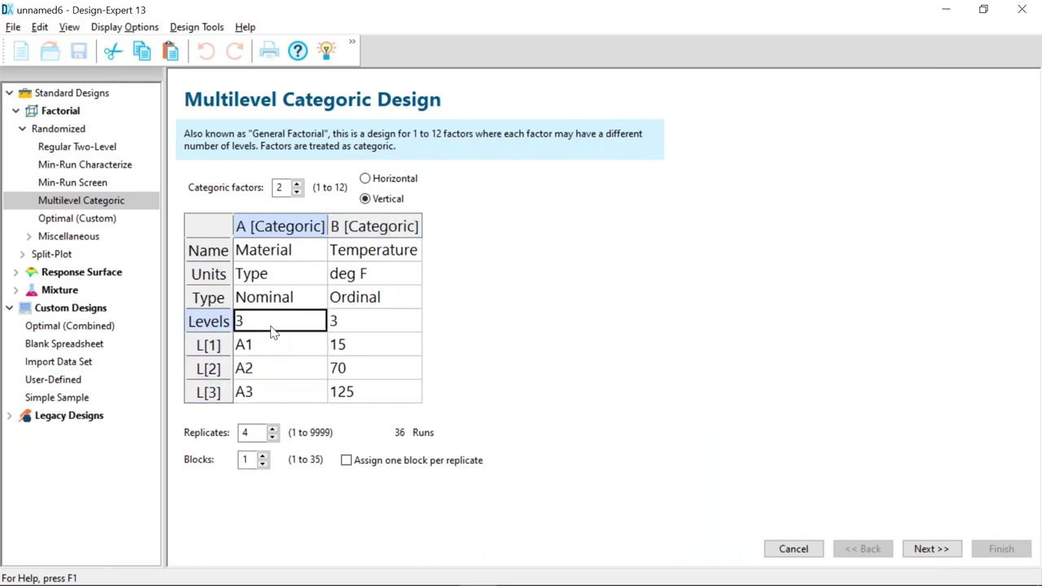
left_click(350, 326)
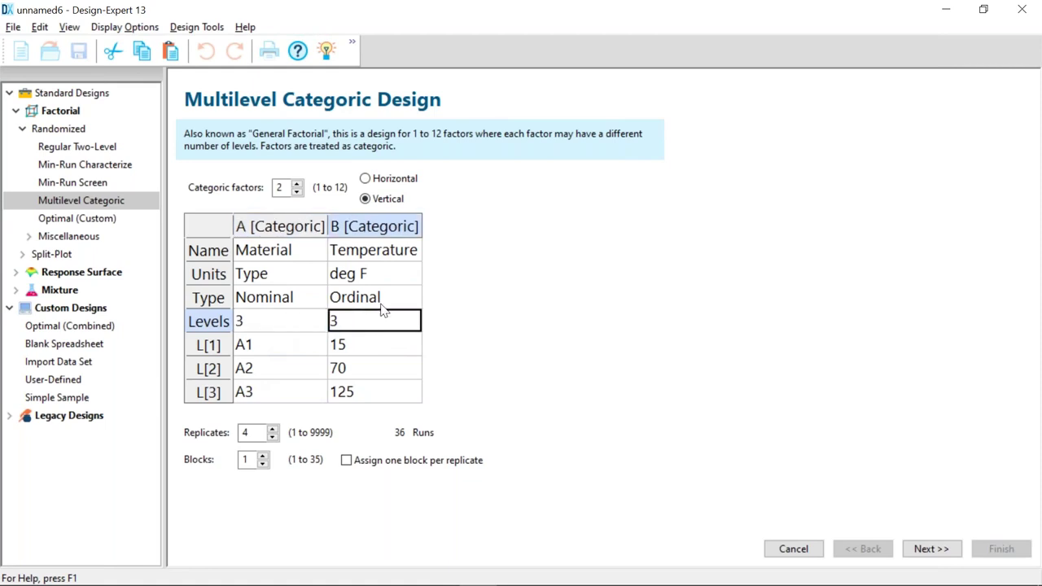
left_click(358, 299)
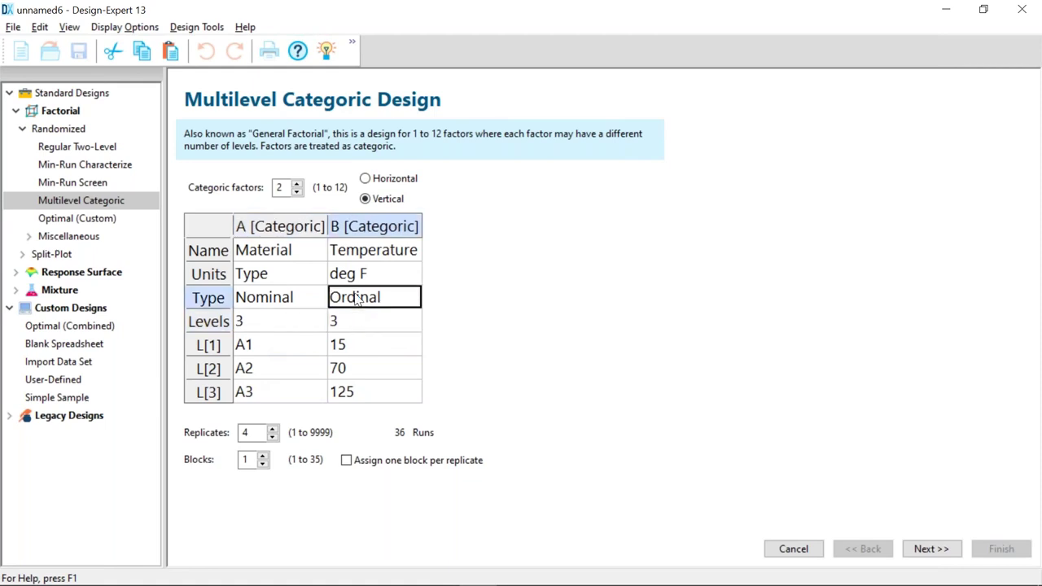
left_click(355, 348)
left_click(359, 376)
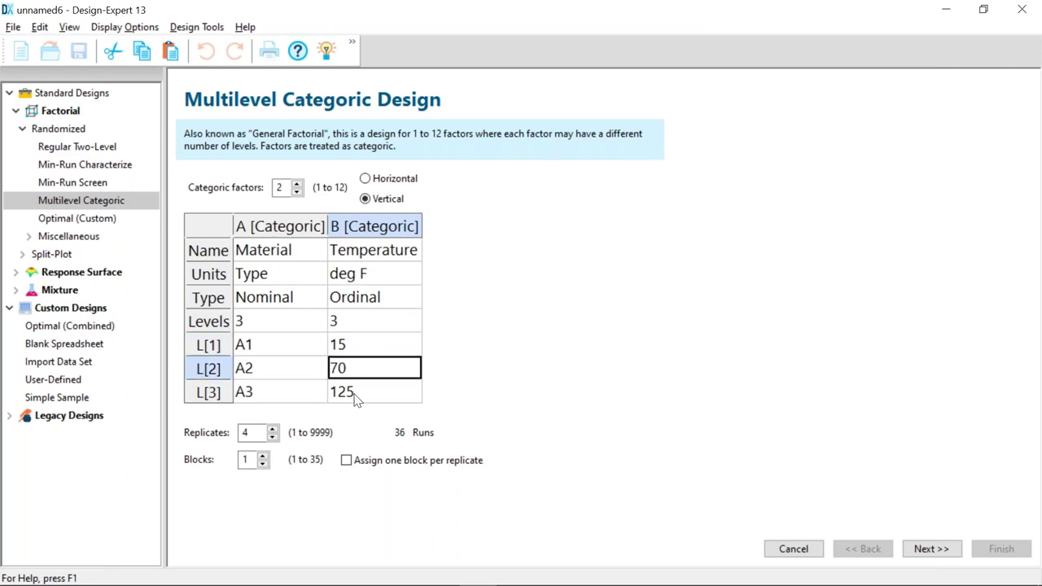
left_click(356, 395)
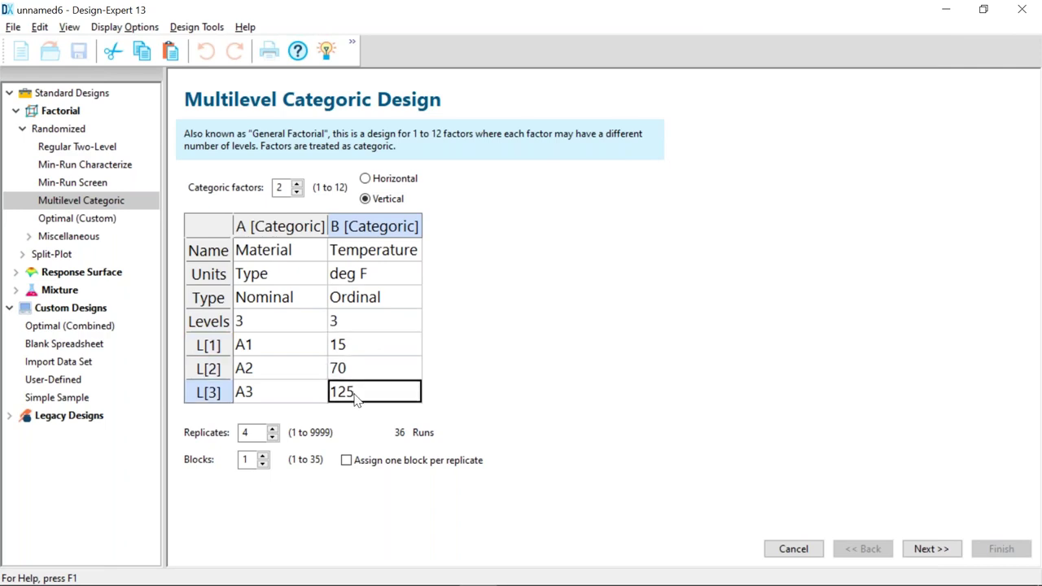
- Look through the Help menu without choosing anything, then cancel the new design setup
left_click(246, 27)
mouse_move(291, 105)
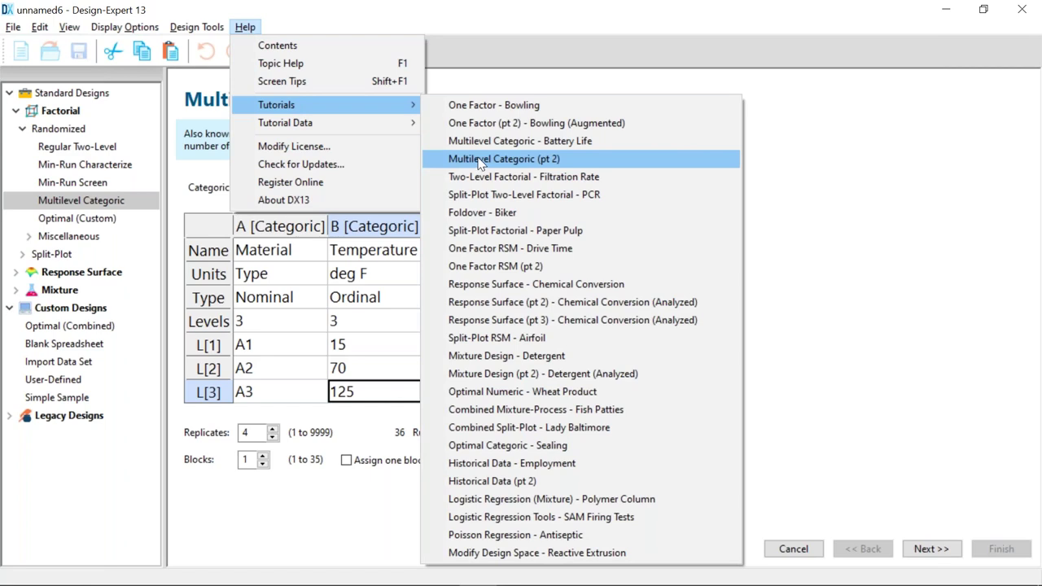
left_click(804, 204)
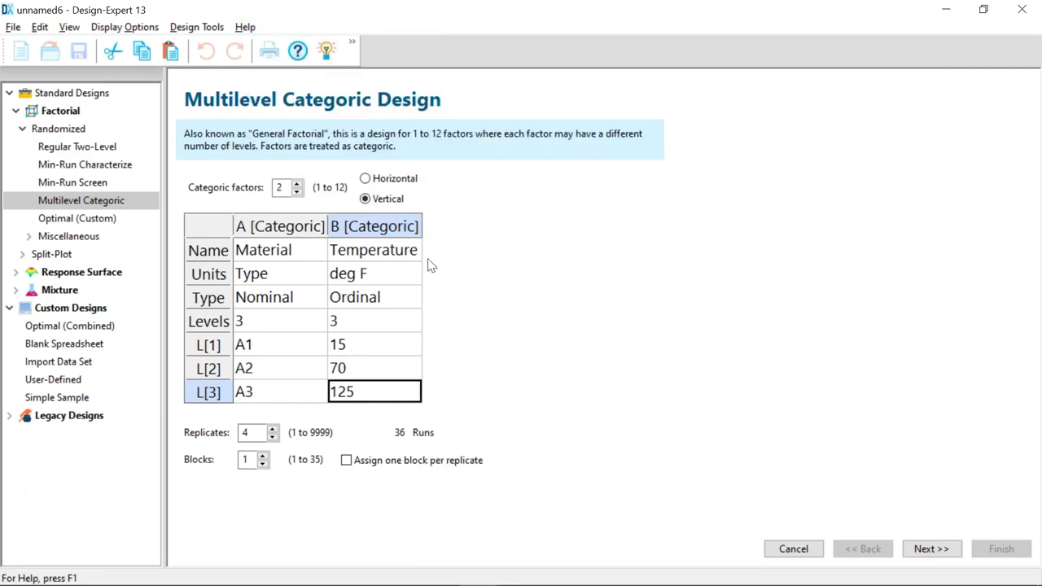
left_click(816, 551)
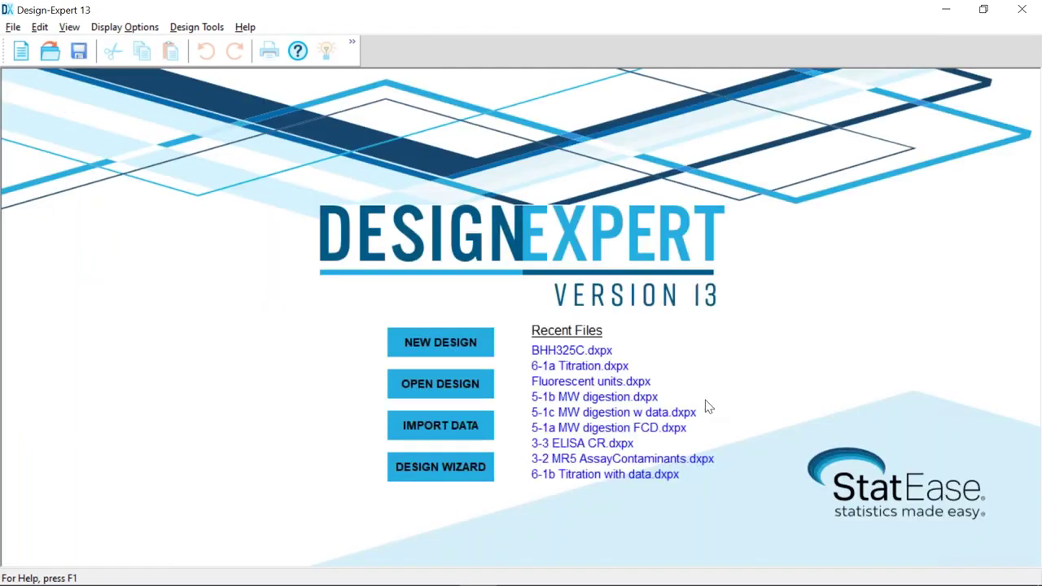
- Reload the Battery Life tutorial data and start the R1:Life analysis
left_click(245, 27)
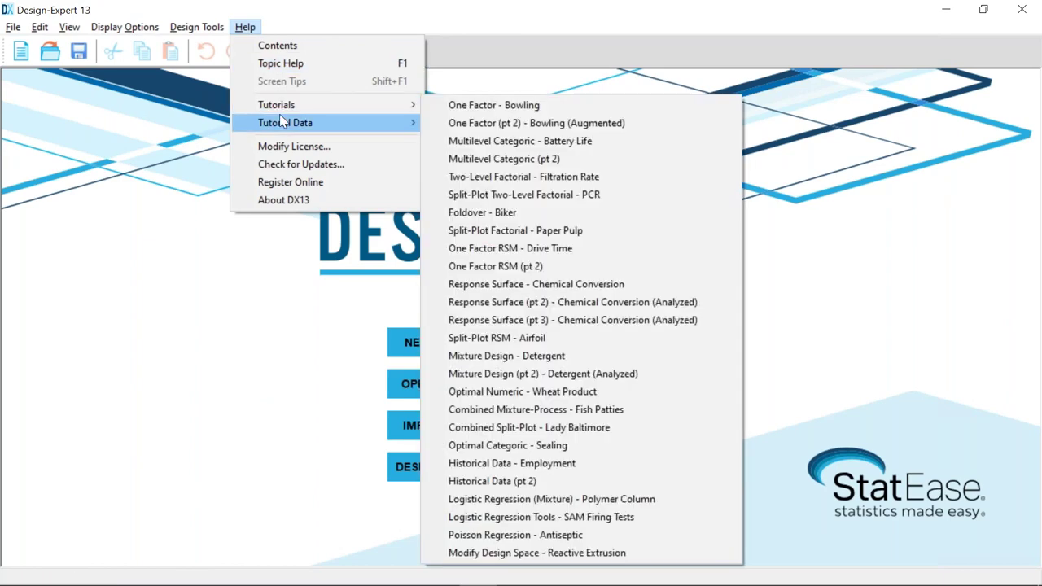
mouse_move(326, 123)
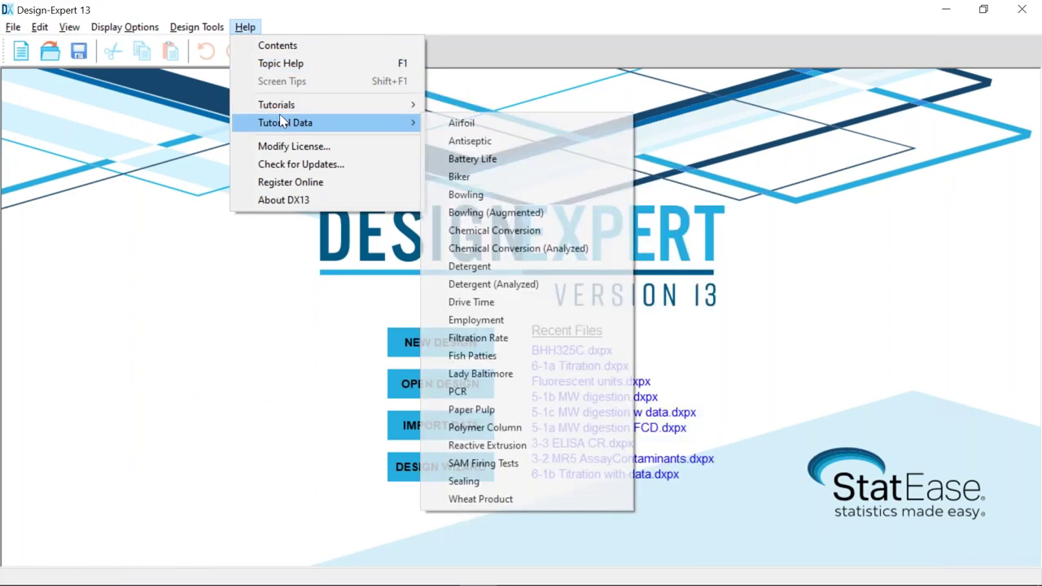
left_click(455, 157)
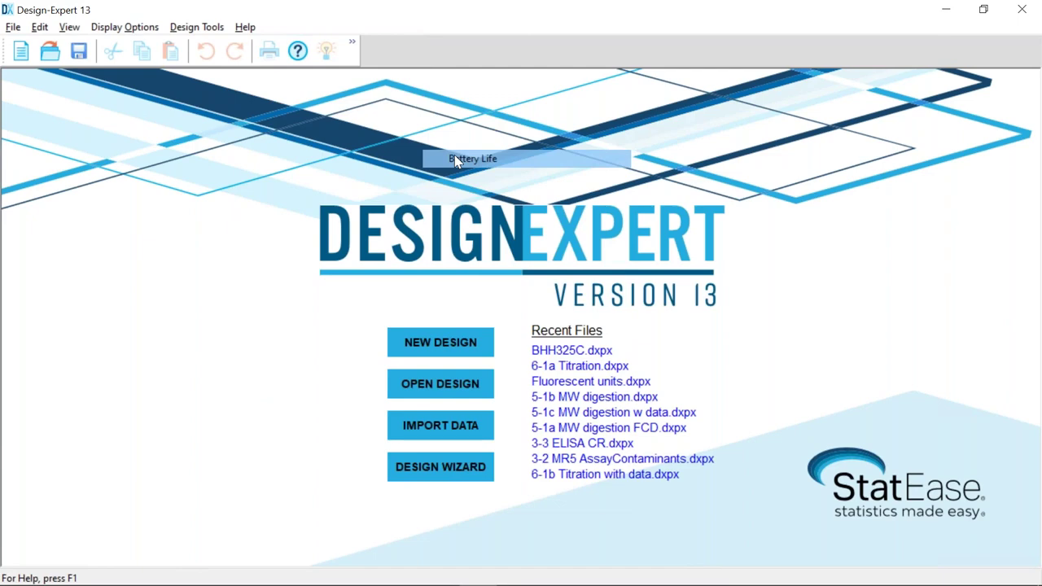
left_click(213, 383)
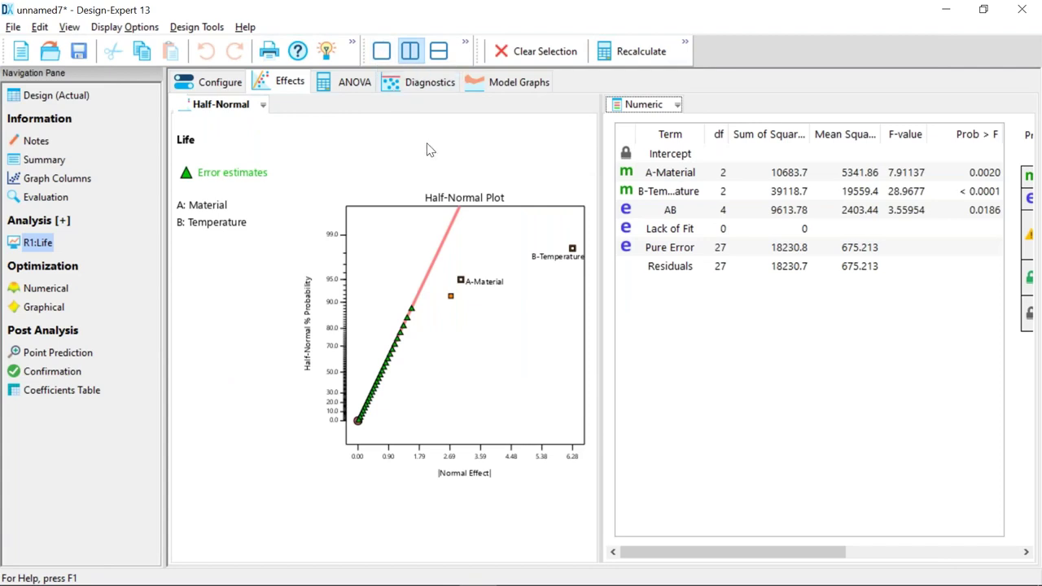
- Show the half-normal plot alone enlarged, picking AB then returning it to the error estimates
left_click(382, 50)
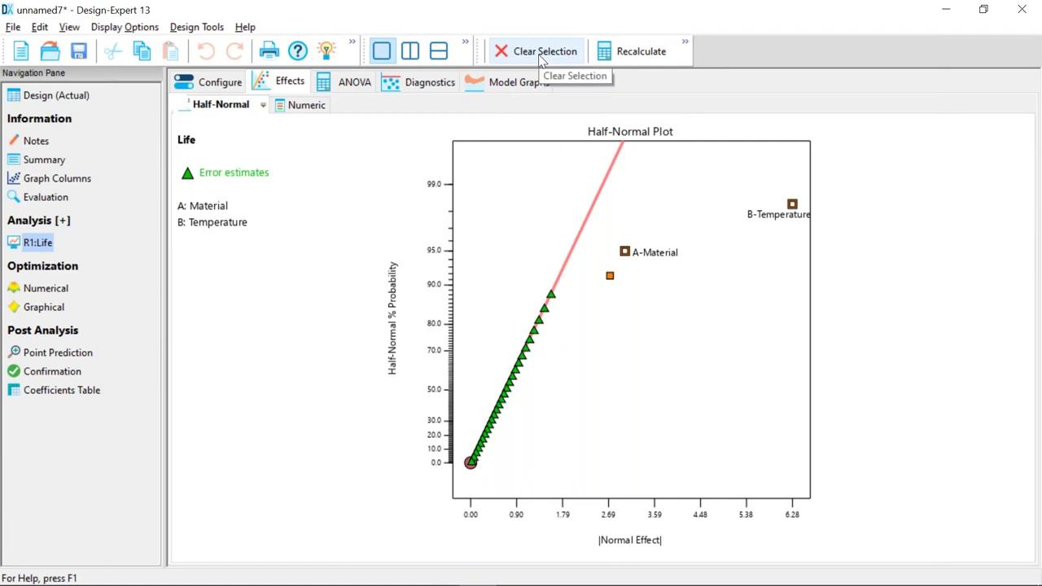
left_click(611, 276)
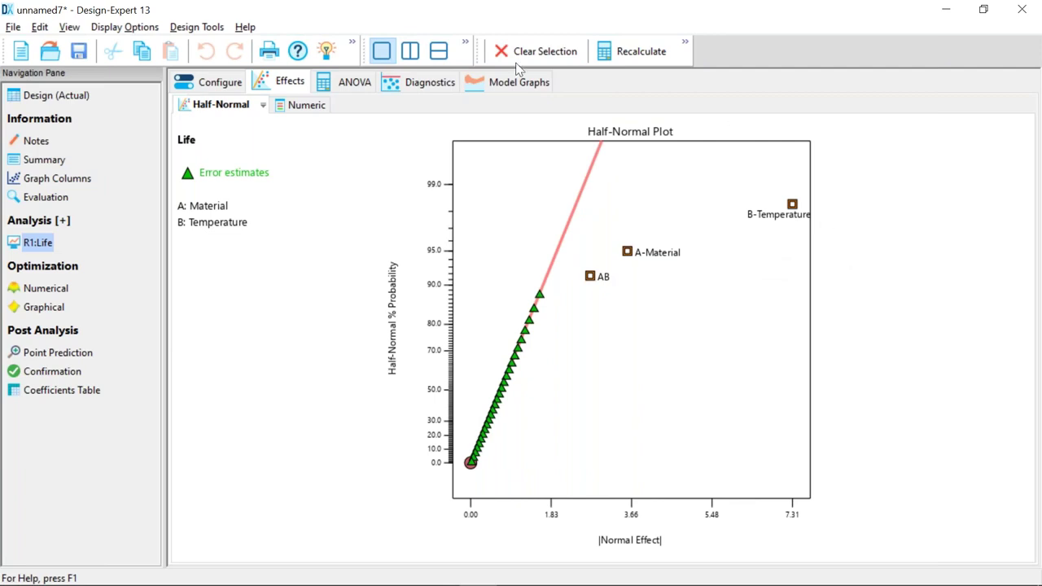
left_click(591, 276)
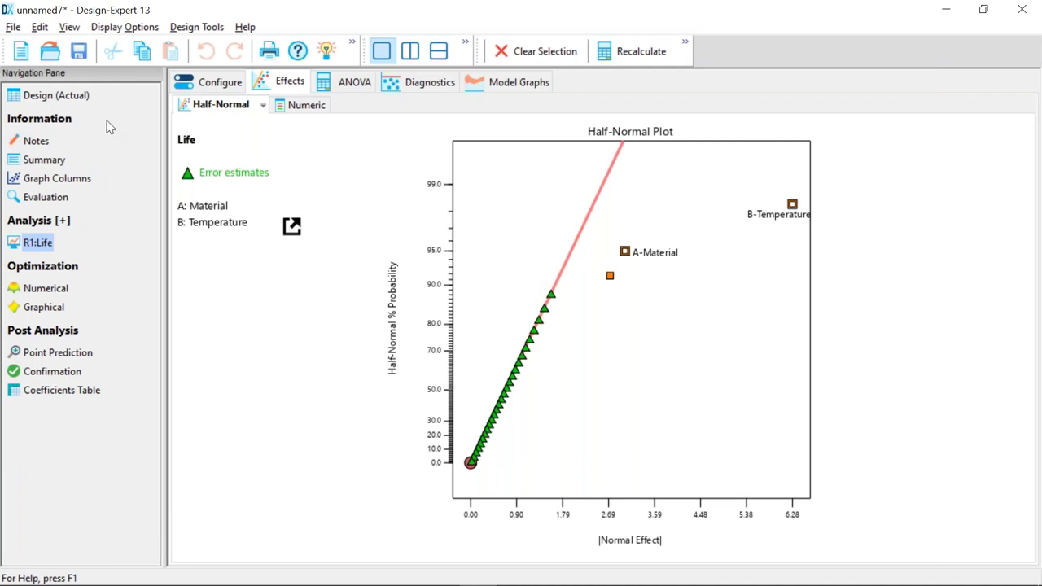
- Preview a new Multilevel Categoric design reusing Material and Temperature, check its 4 replicates, then cancel
left_click(21, 54)
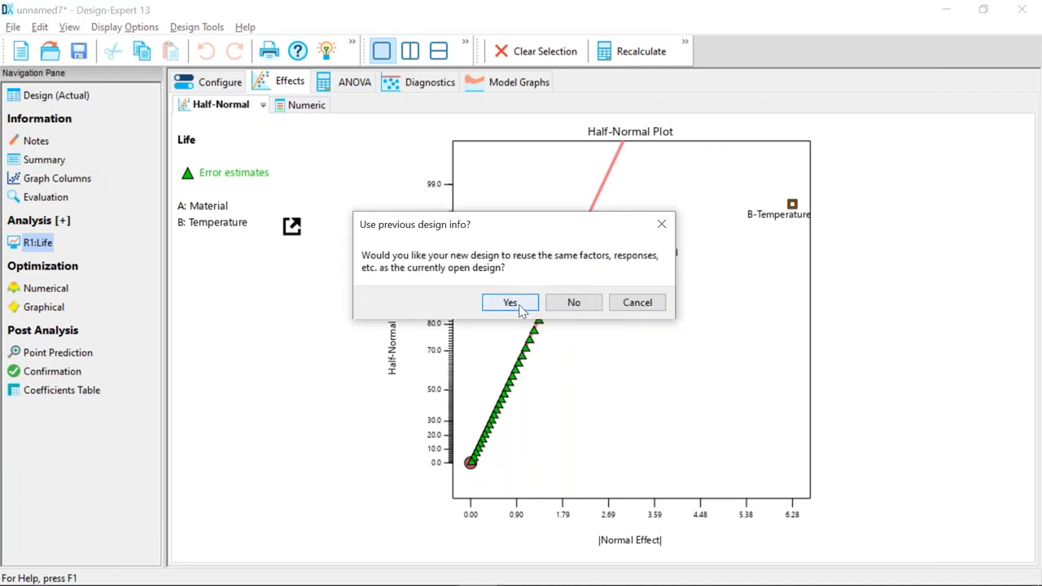
left_click(511, 302)
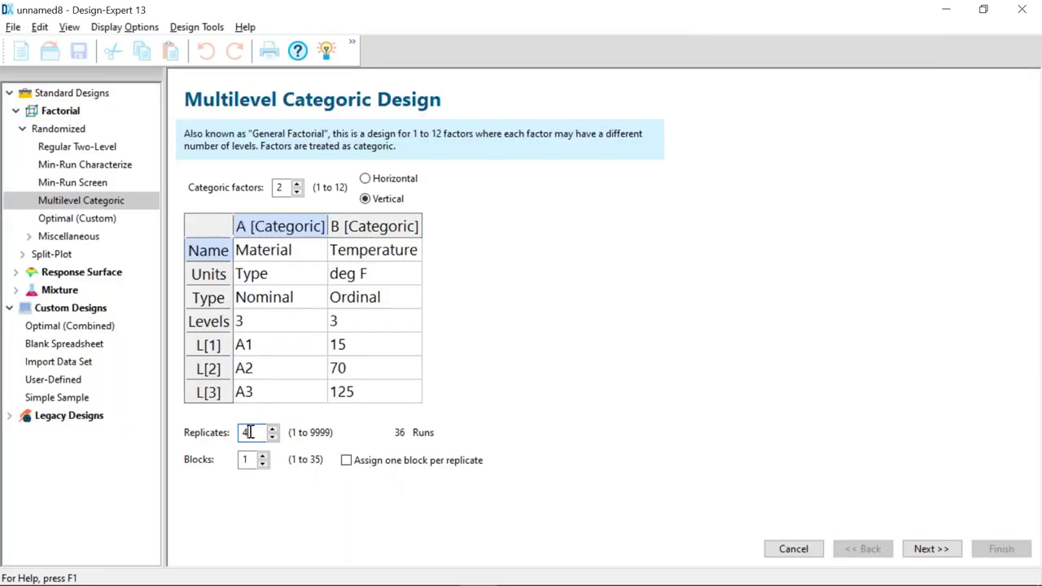
double_click(250, 432)
left_click(805, 550)
left_click(247, 29)
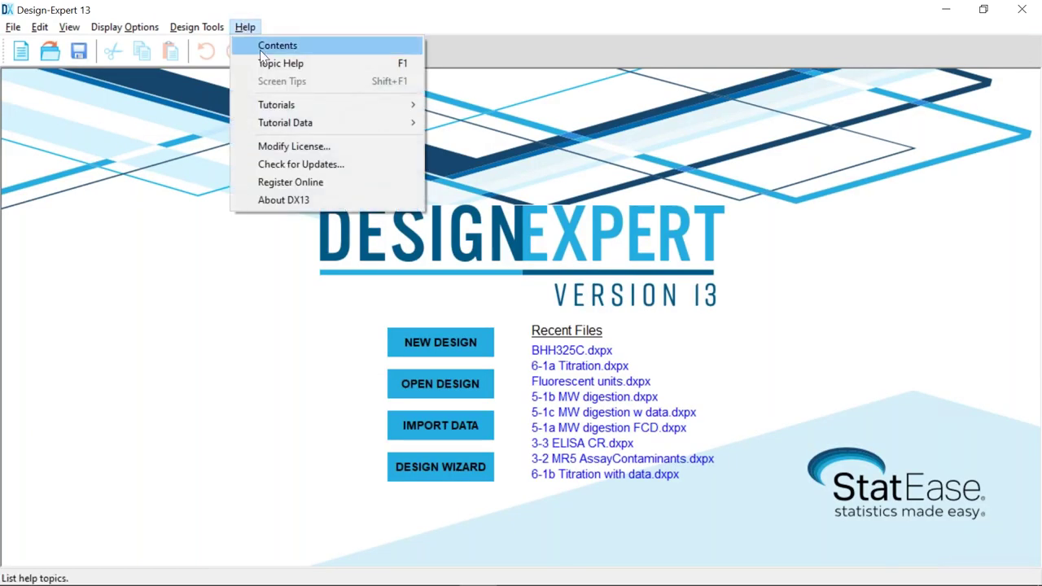
- Reopen Battery Life, analyze Life with A, B and AB chosen, and show the ANOVA
mouse_move(315, 124)
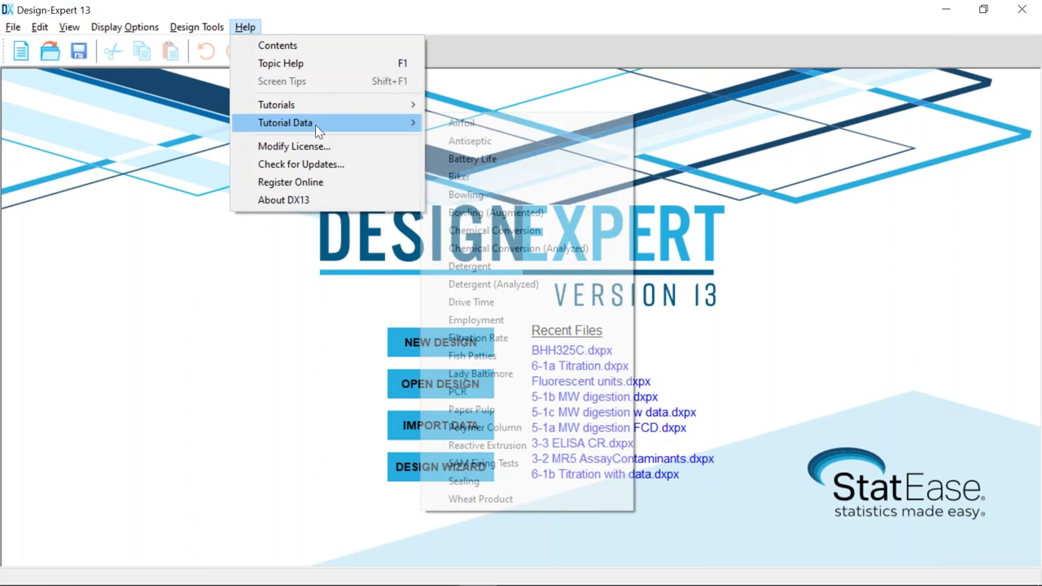
left_click(491, 160)
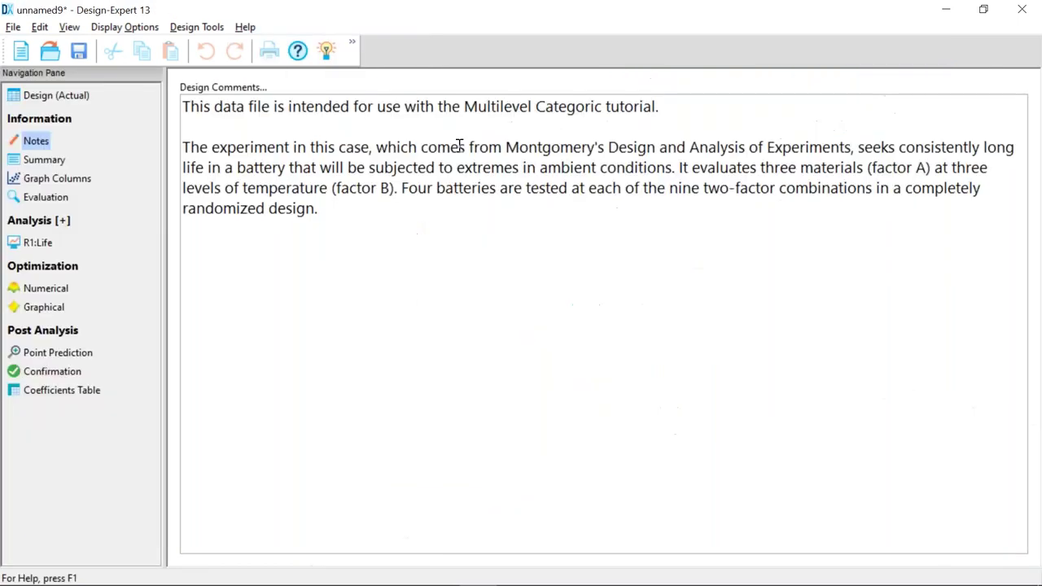
left_click(223, 384)
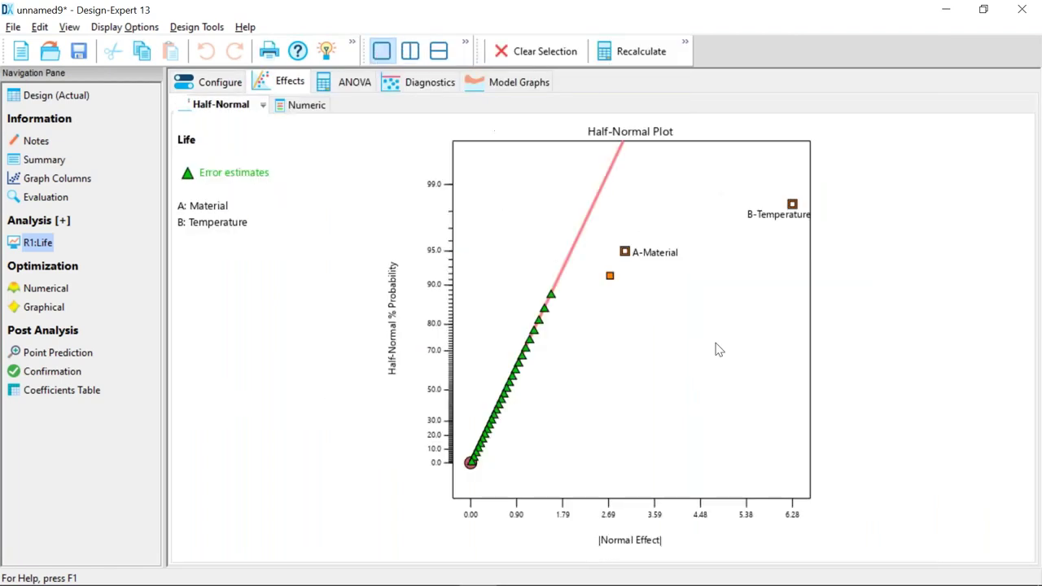
left_click(610, 278)
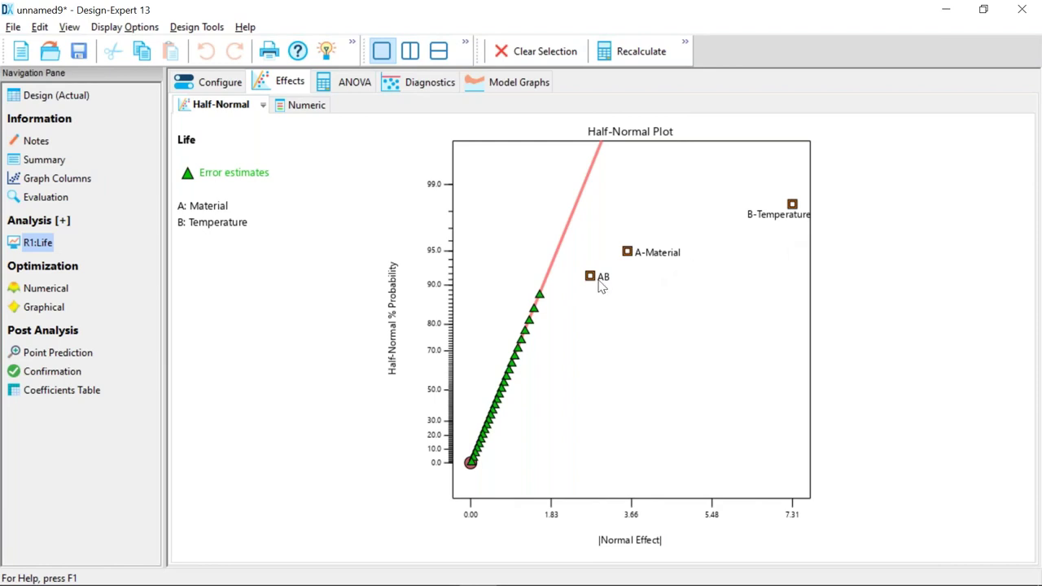
left_click(346, 82)
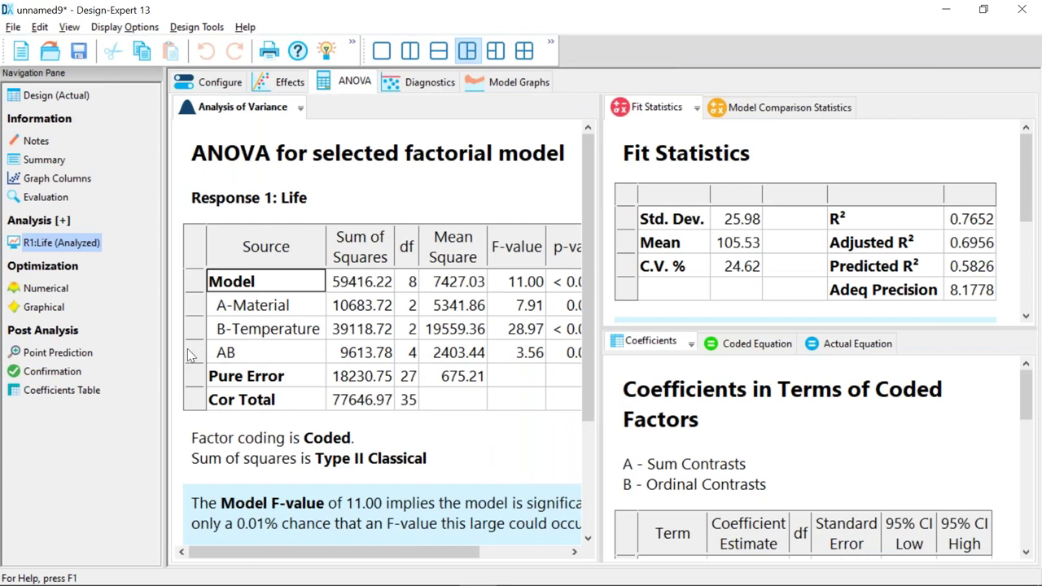
- Widen the ANOVA to reveal AB's 0.0186 p-value, then show the Model Graphs interaction plot
left_click_drag(589, 263, 704, 293)
left_click(617, 362)
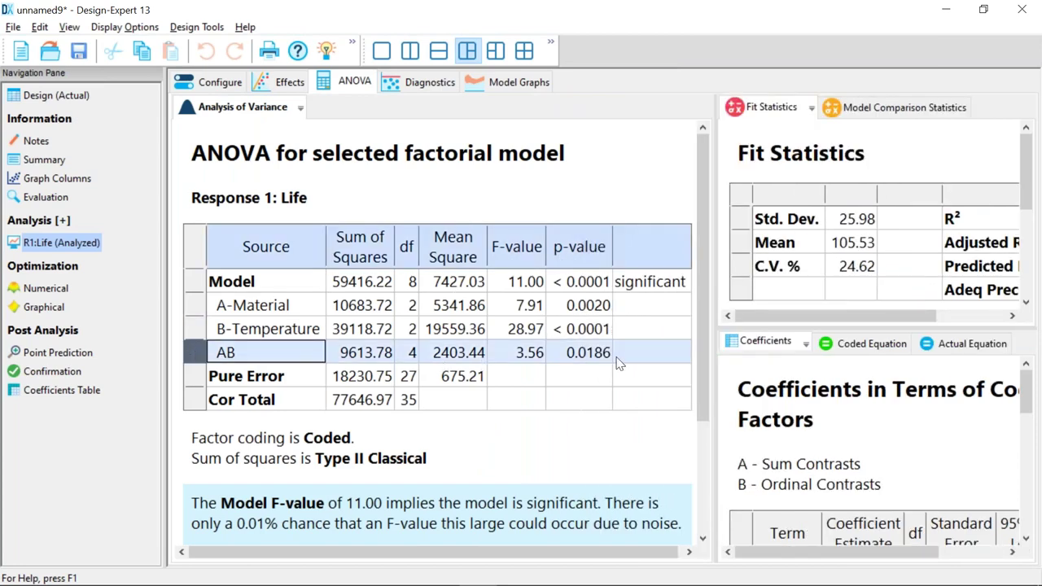
left_click(607, 359)
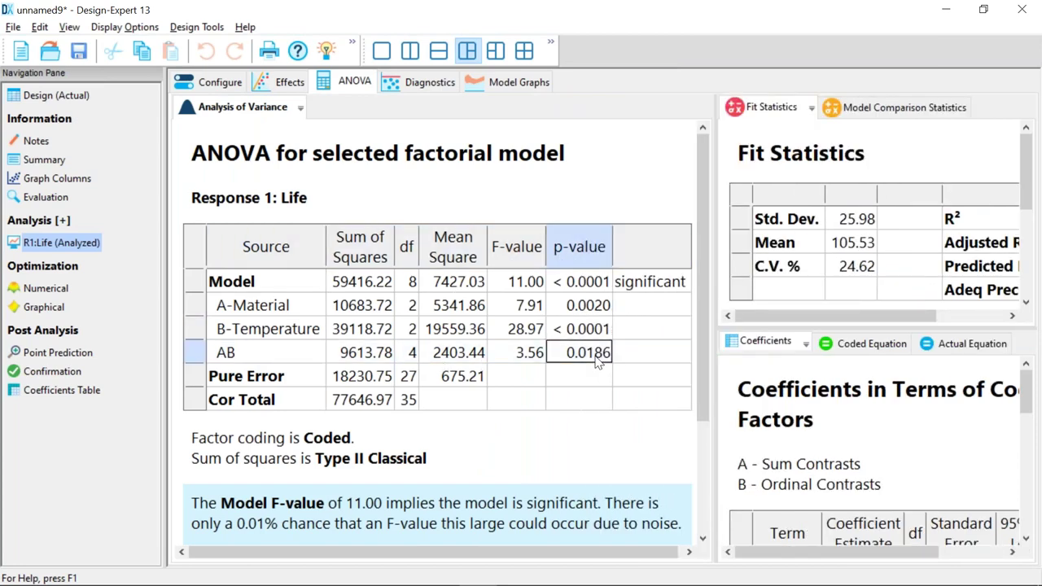
left_click(500, 81)
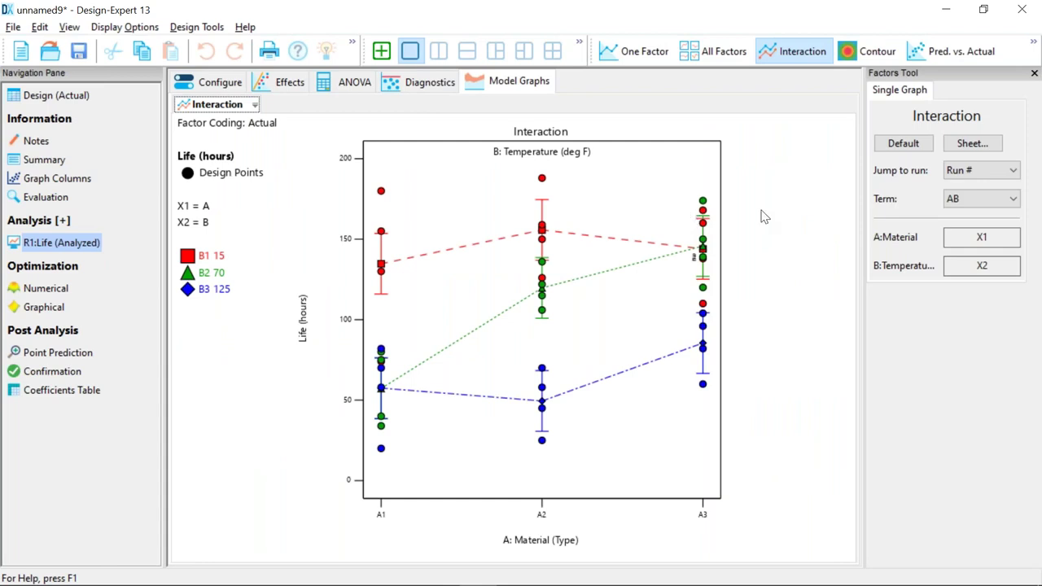
- Put B:Temperature on the X1 axis and change the graph to a 3D bar chart of Life
left_click(977, 269)
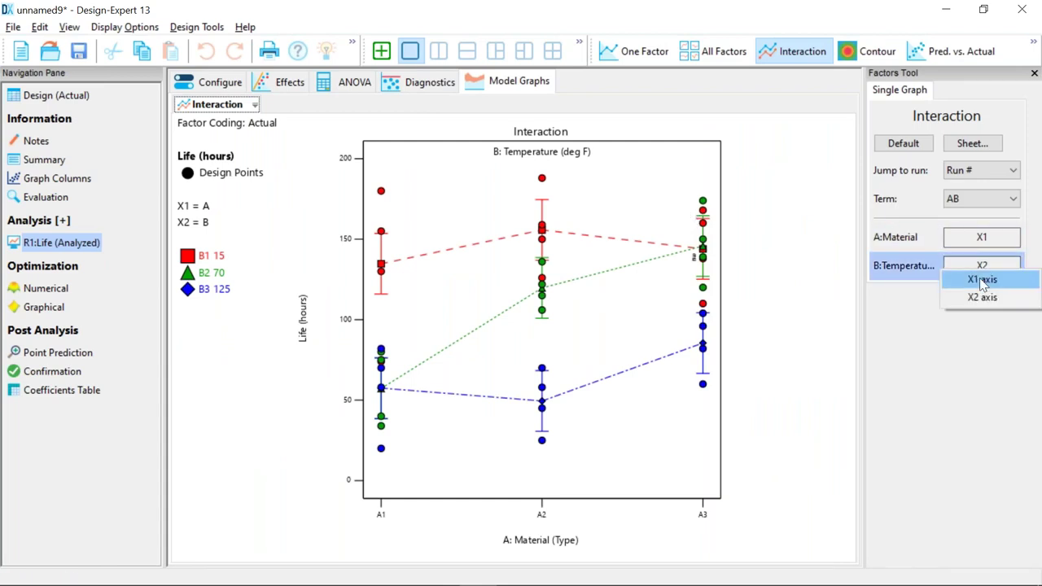
left_click(977, 278)
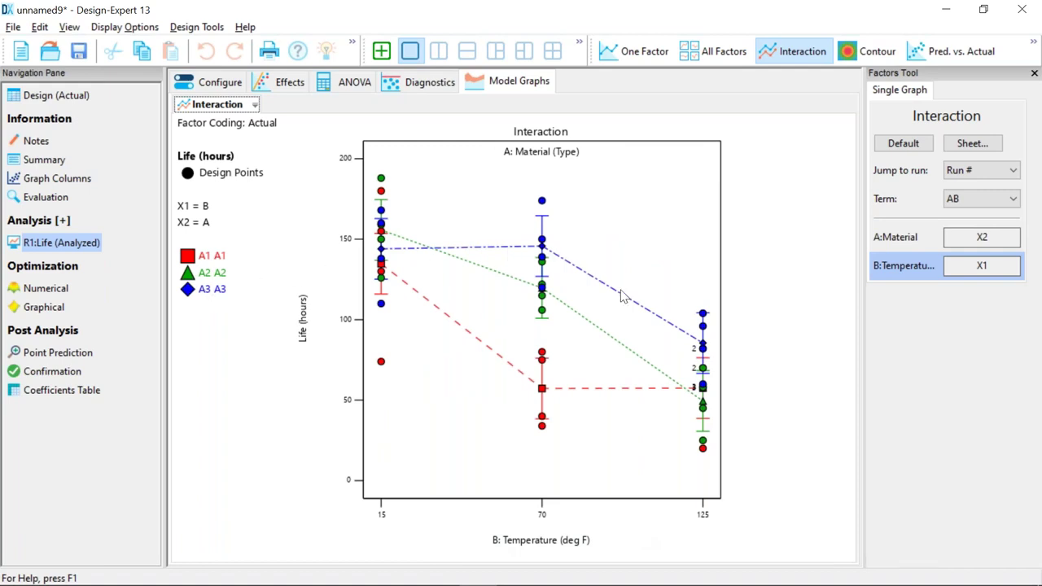
left_click(1032, 49)
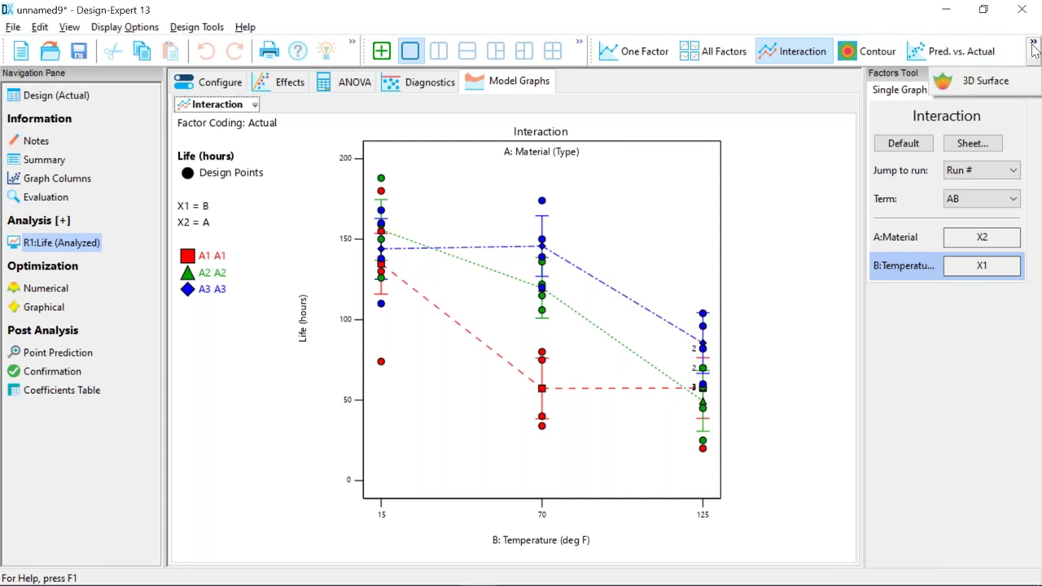
left_click(982, 81)
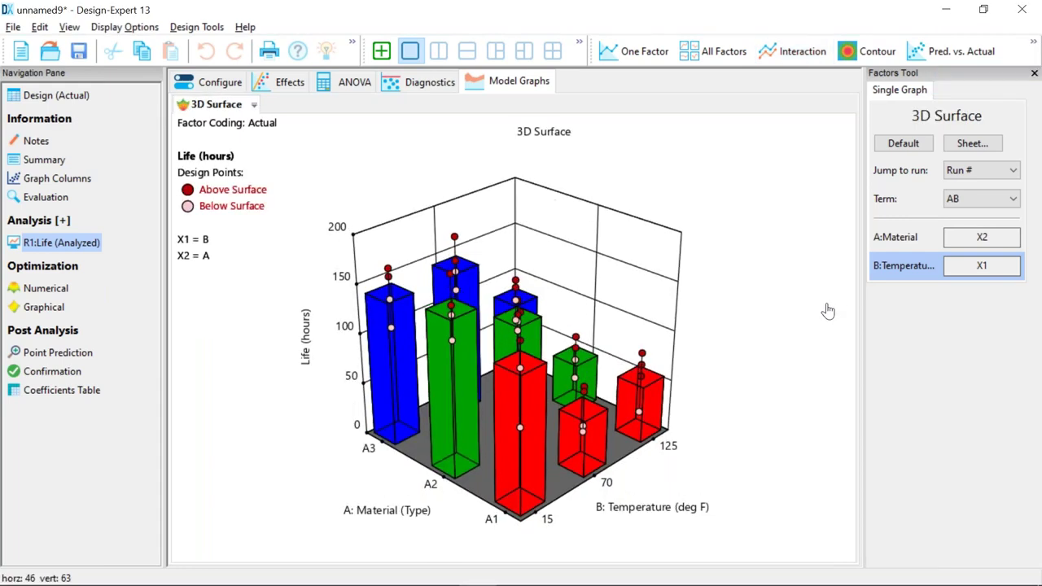
- Rotate the 3D bar chart so Temperature runs along the front, then switch to Chrome
left_click_drag(828, 311, 789, 310)
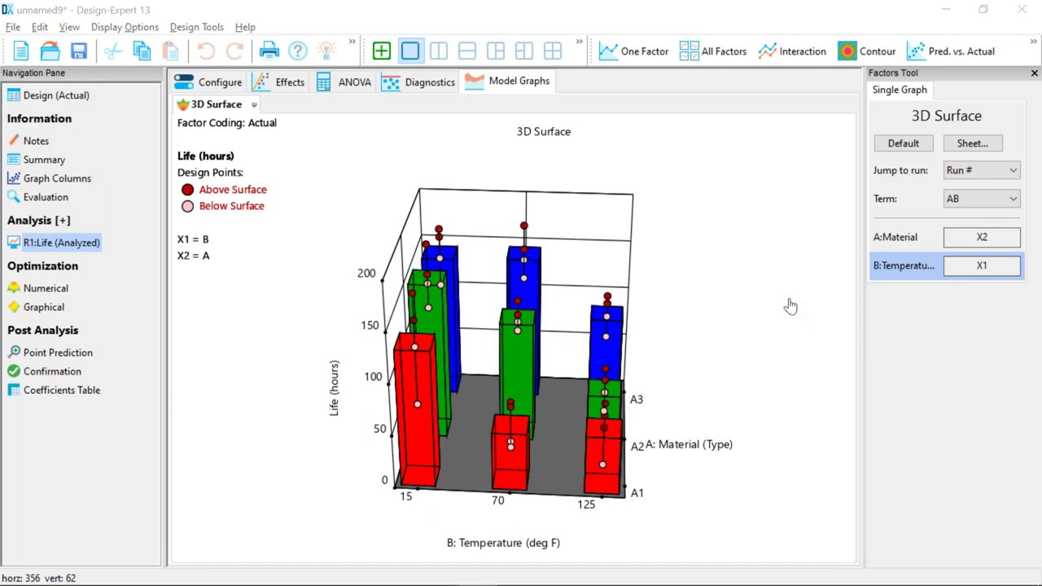
key("alt+Tab")
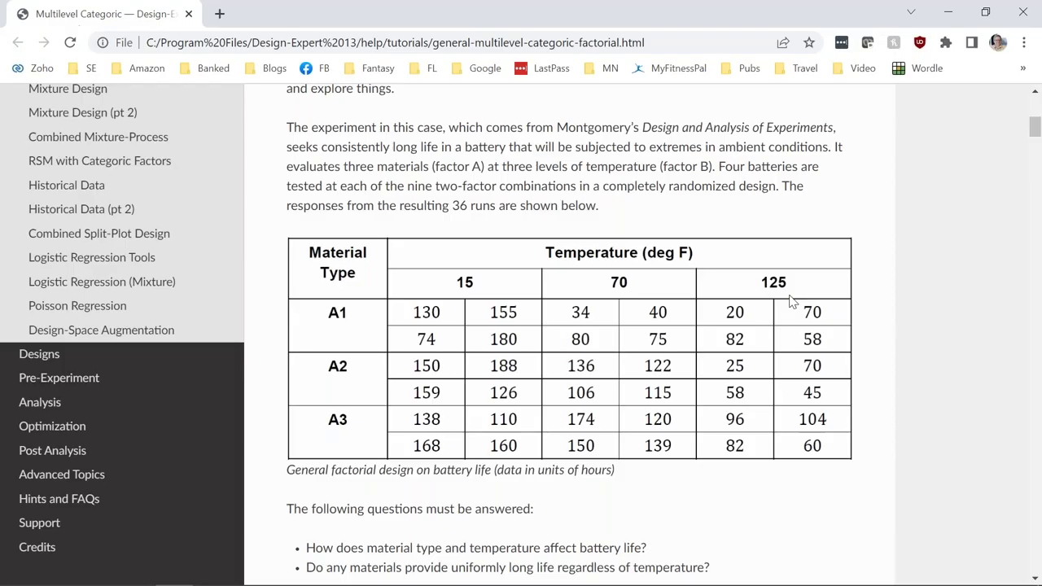
- Switch from the Chrome battery tutorial page back to the PowerPoint slide show window
key("alt+Tab")
key("Tab")
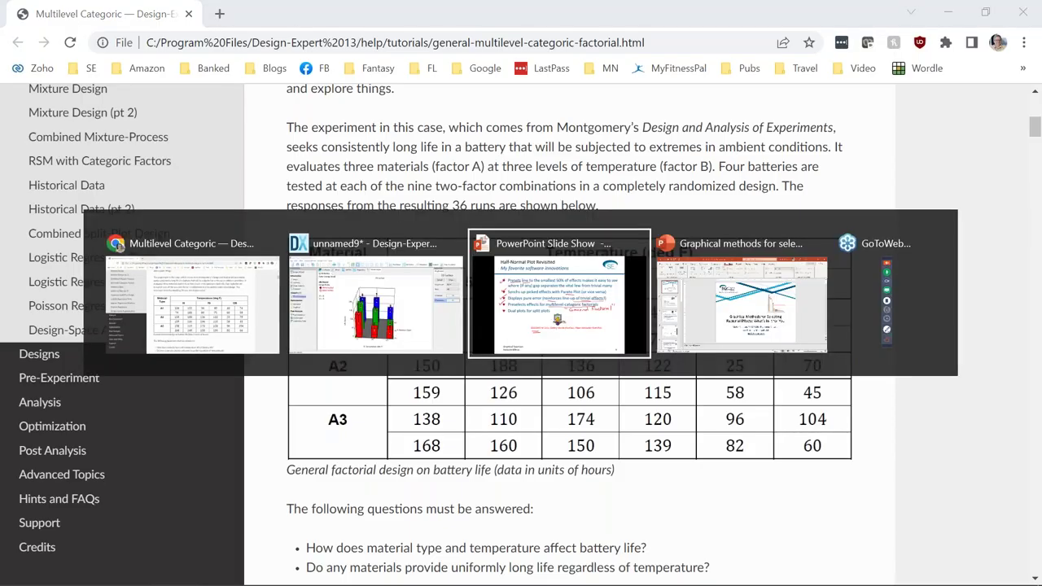
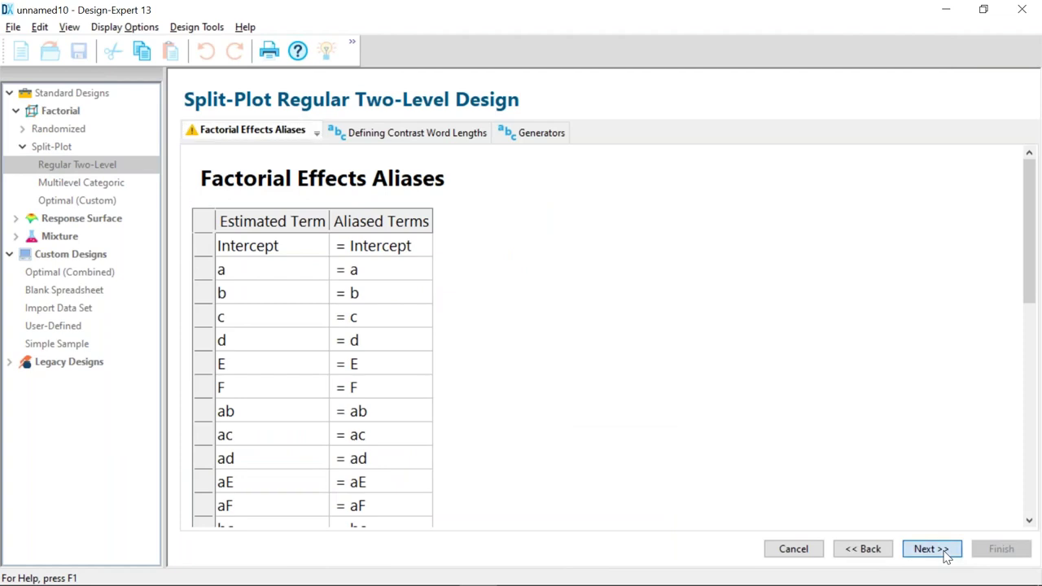
- Review the four two-level hard-to-change factors: Paper, Wing, Body Length and Body Width
left_click(246, 131)
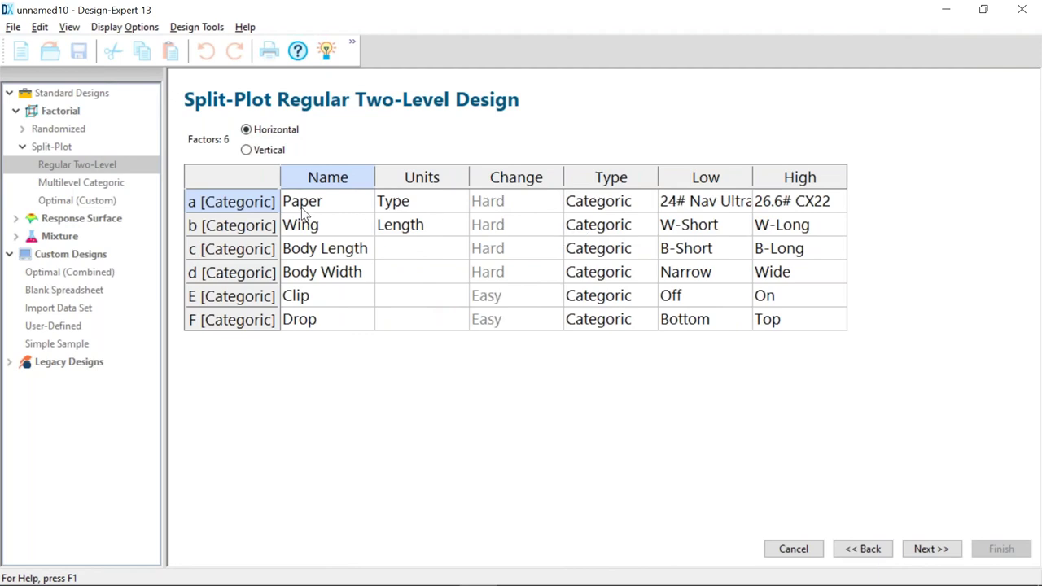
double_click(302, 206)
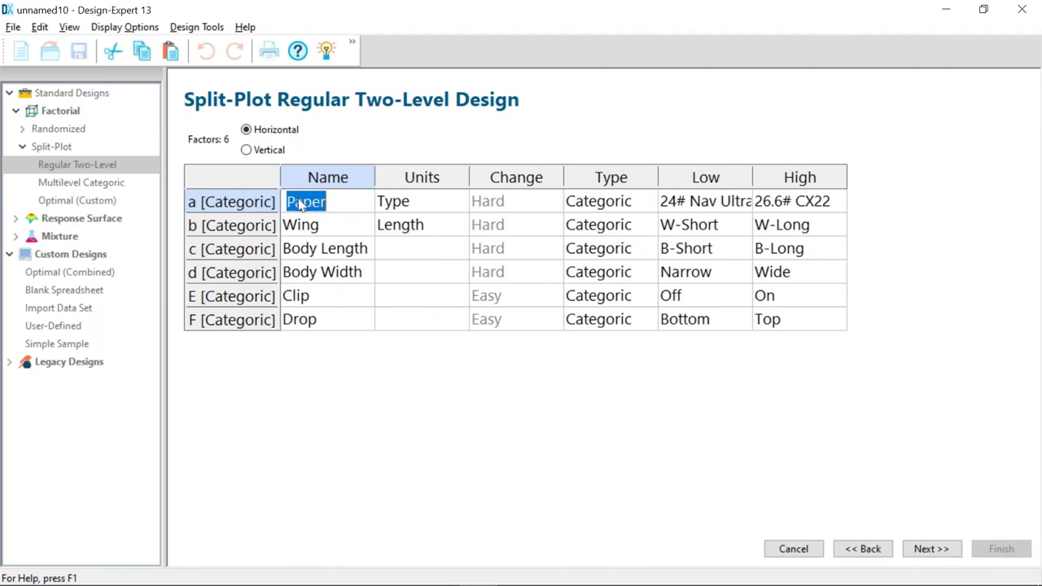
left_click(733, 205)
key("Tab")
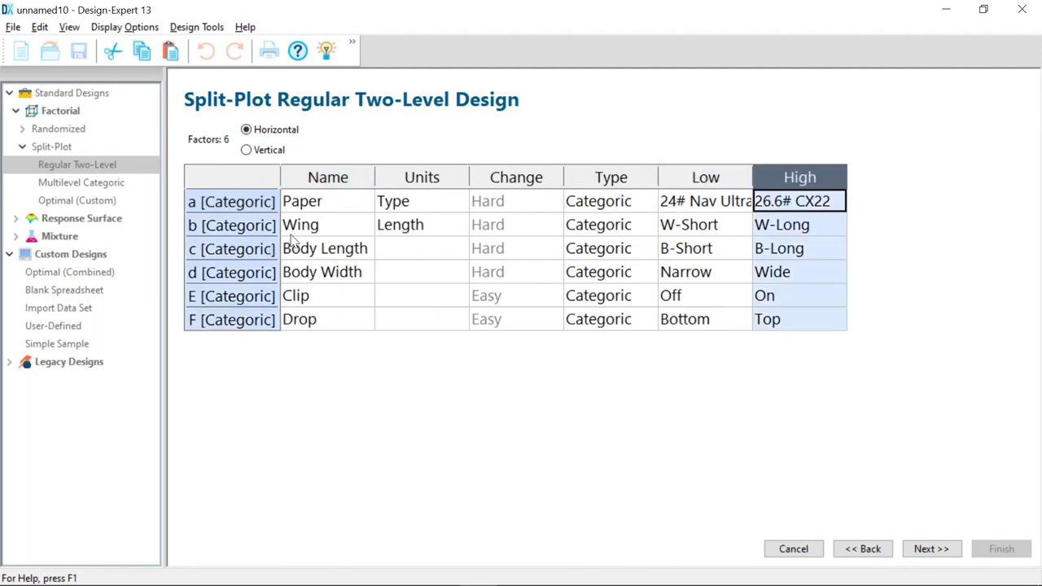
left_click(326, 231)
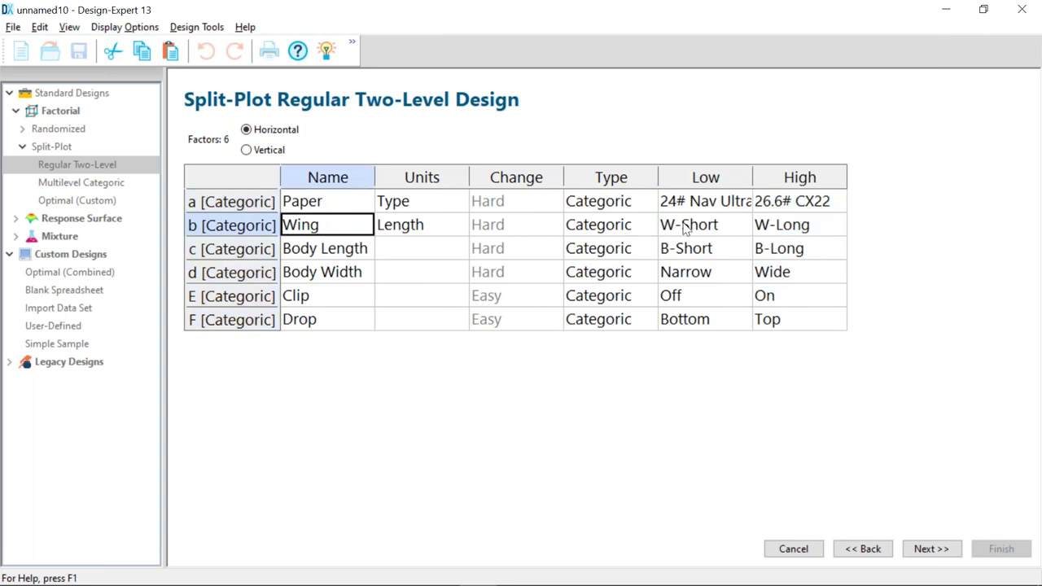
left_click(328, 254)
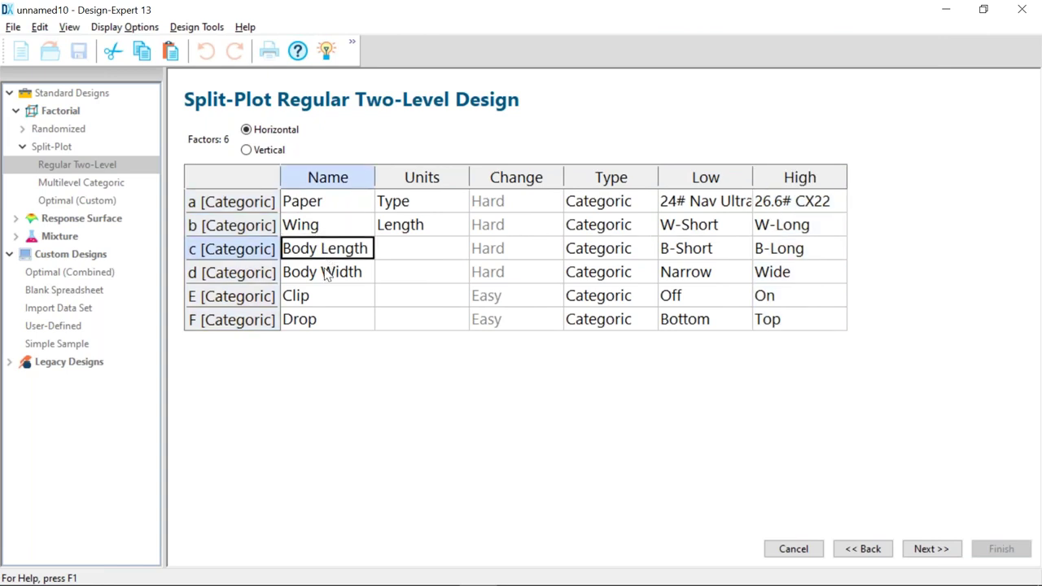
left_click(326, 276)
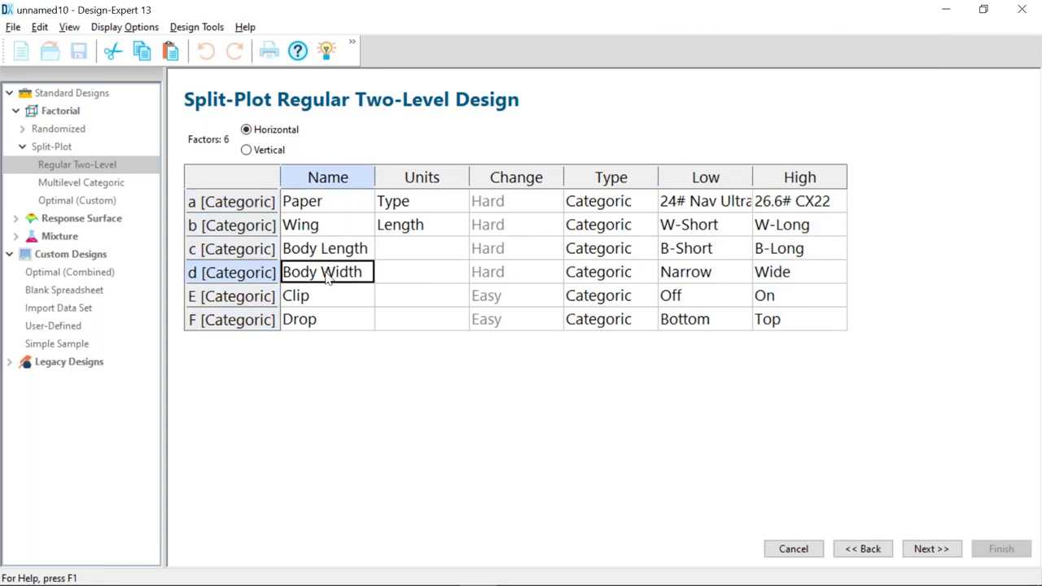
left_click_drag(308, 205, 317, 276)
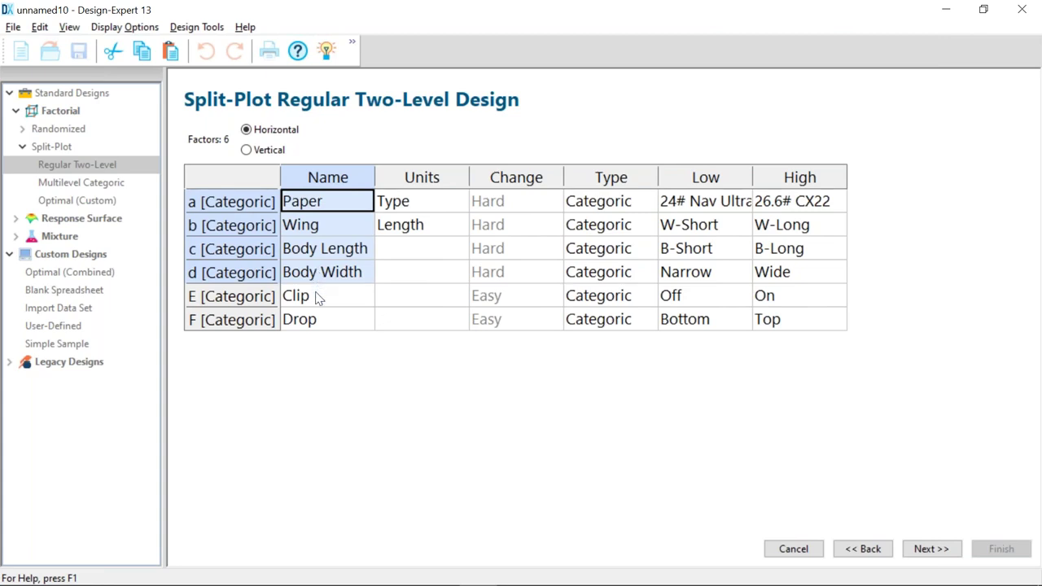
- Check the easy-to-change Clip and Drop factors and advance to the Optional Power Wizard
left_click(315, 296)
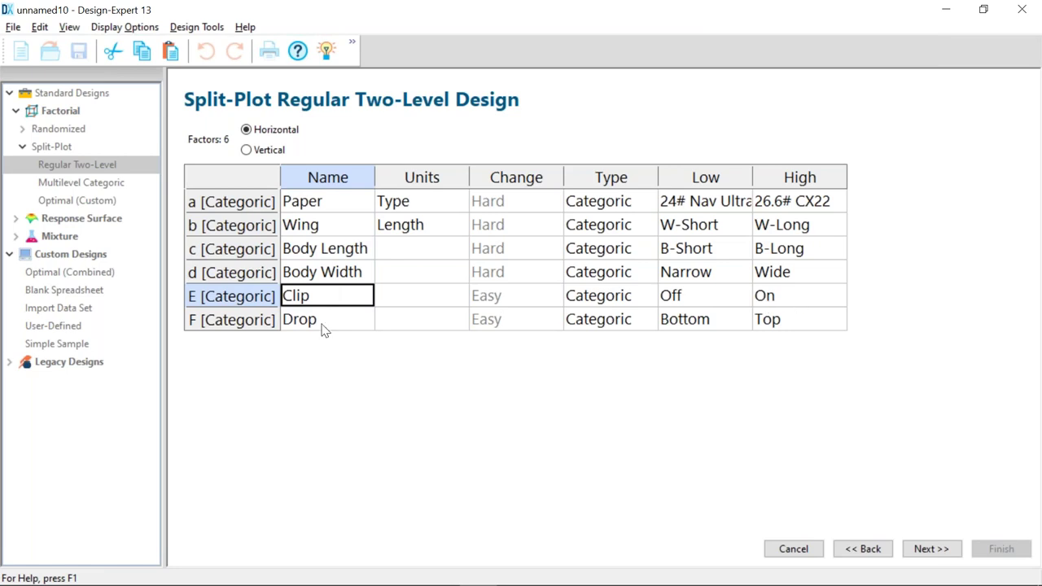
left_click(317, 325)
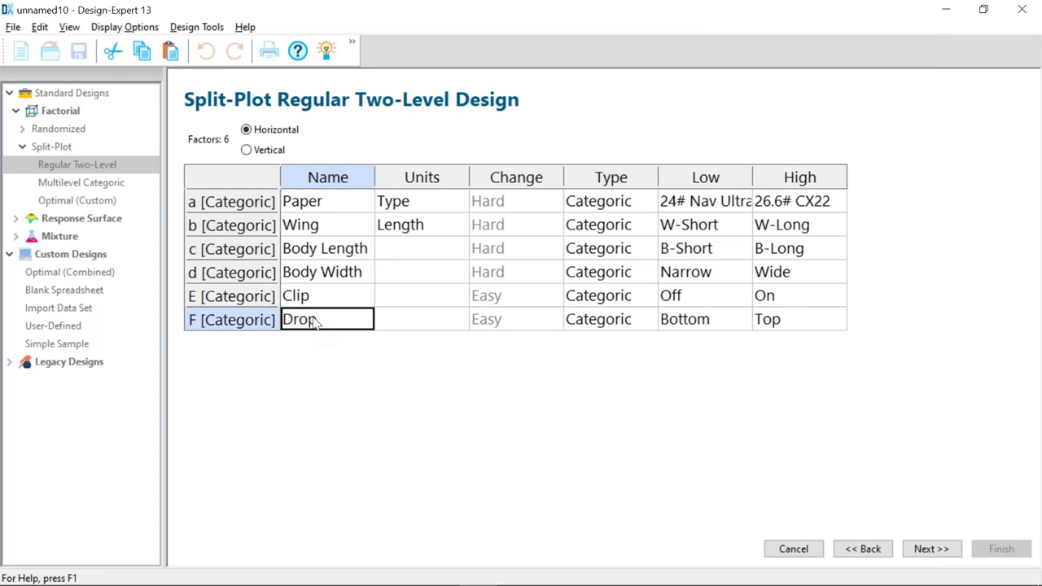
left_click(931, 548)
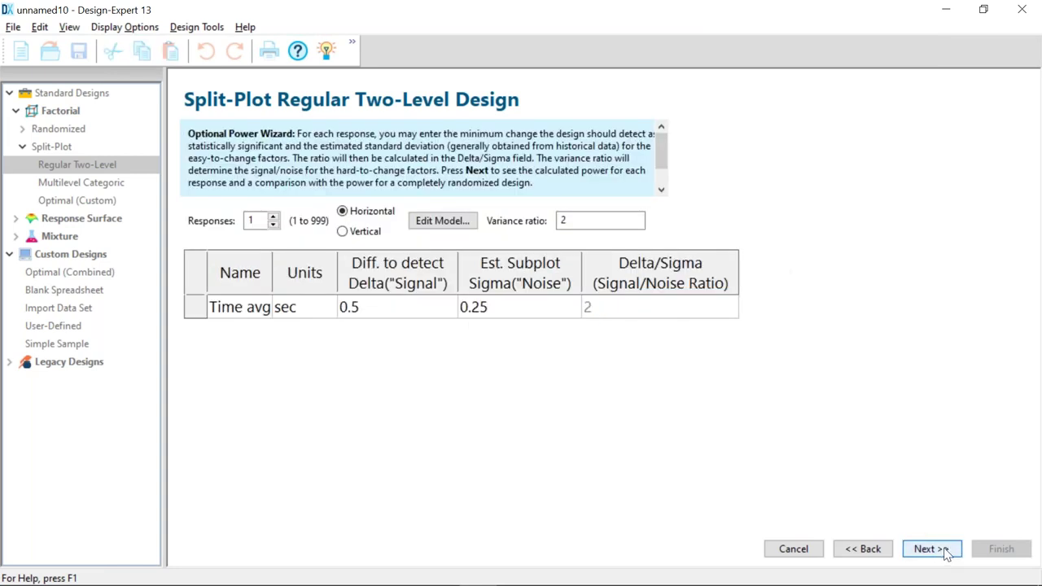
- Calculate the split-plot power and check the 63.5% values for hard-to-change factors a–d
left_click(931, 548)
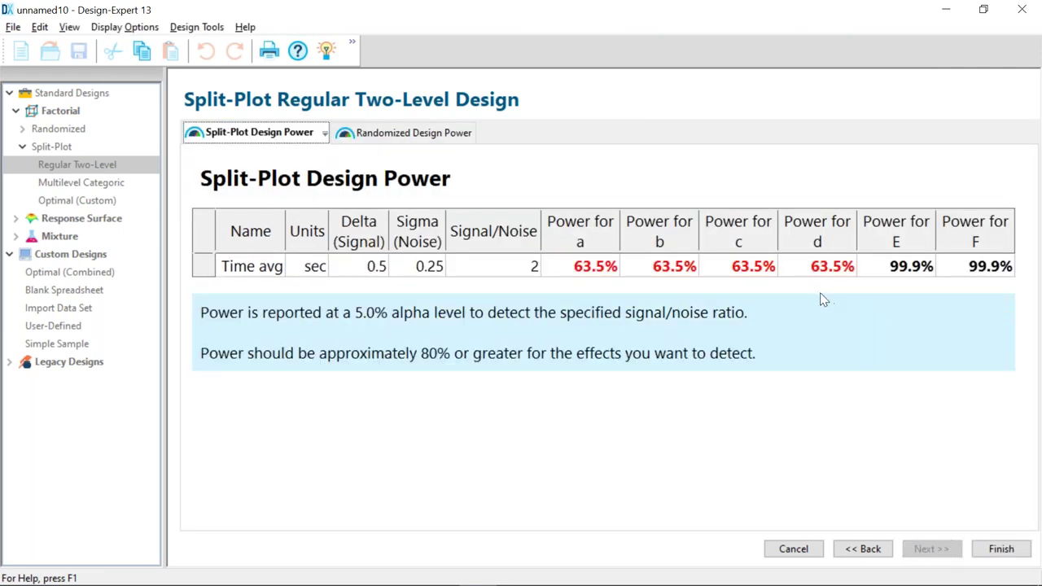
left_click(590, 231)
left_click(663, 236)
left_click(742, 228)
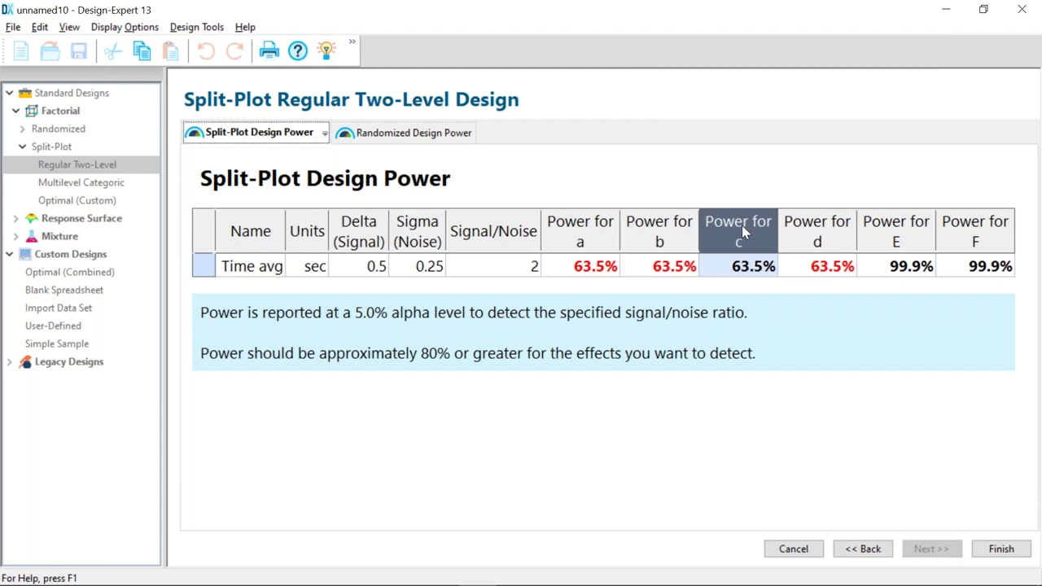
left_click(810, 234)
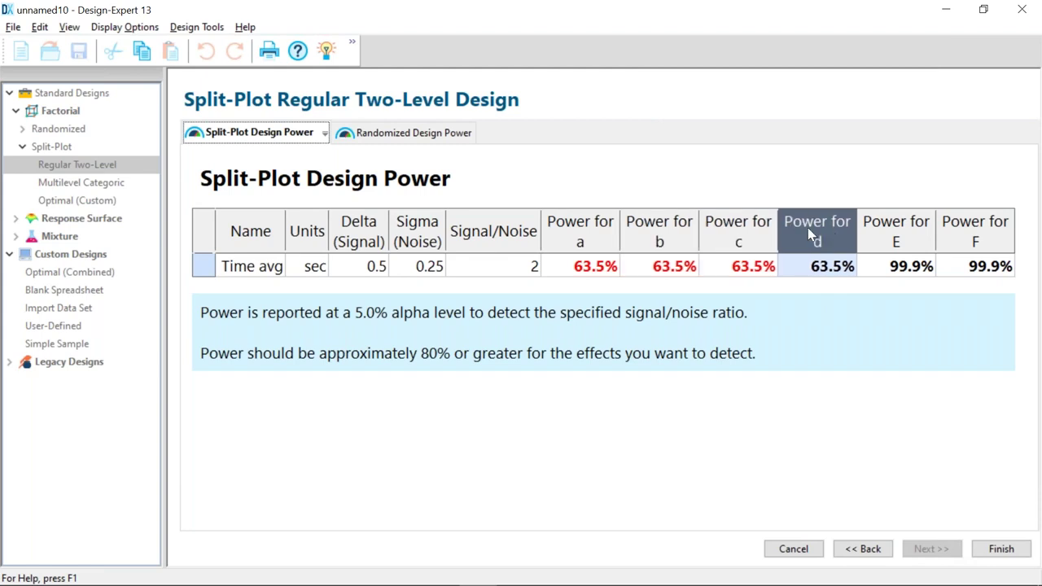
- Compare against randomized design power, recheck the split-plot power, and build the design
left_click(443, 138)
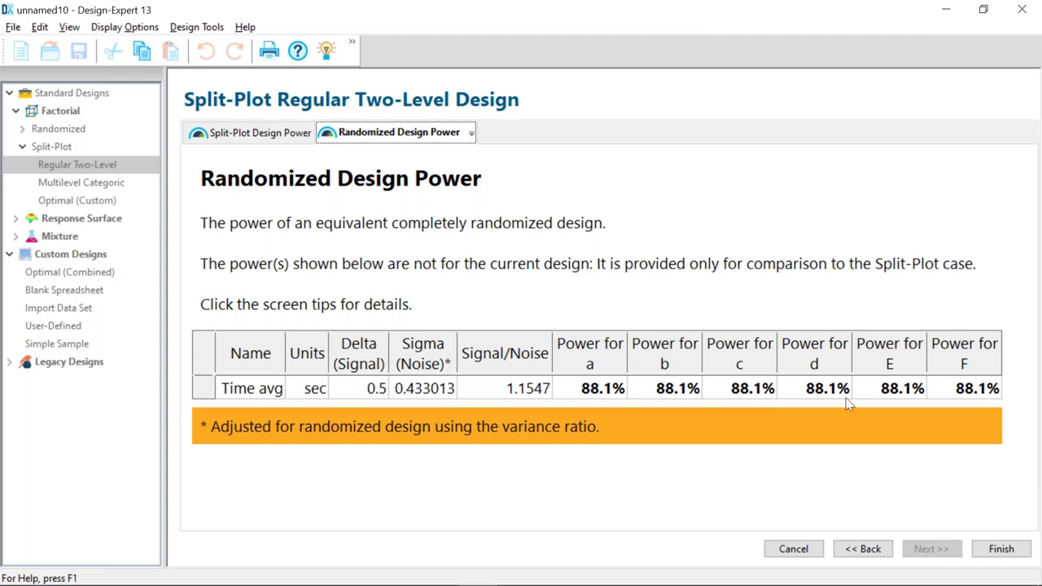
left_click(868, 551)
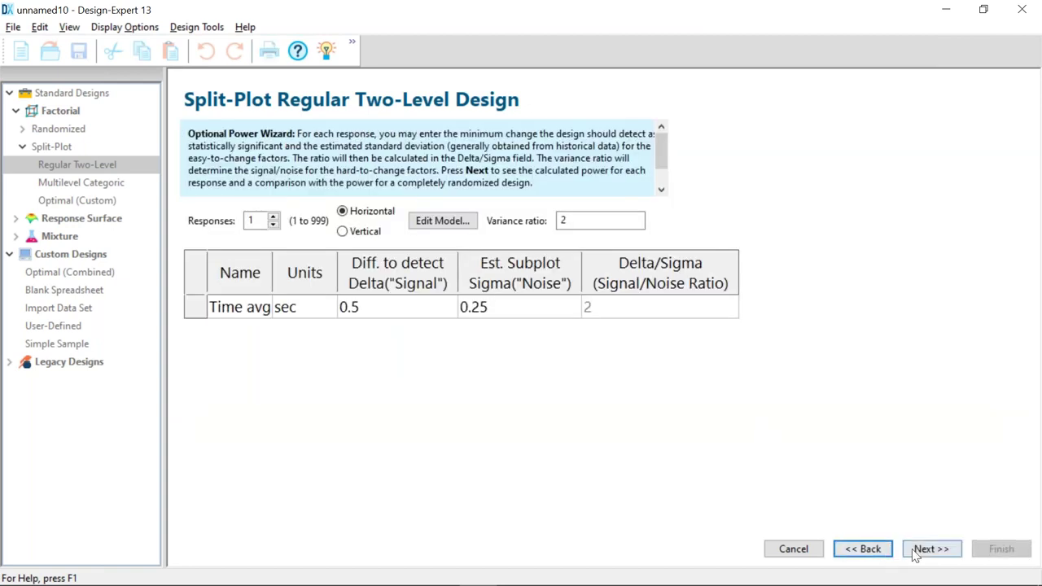
left_click(931, 552)
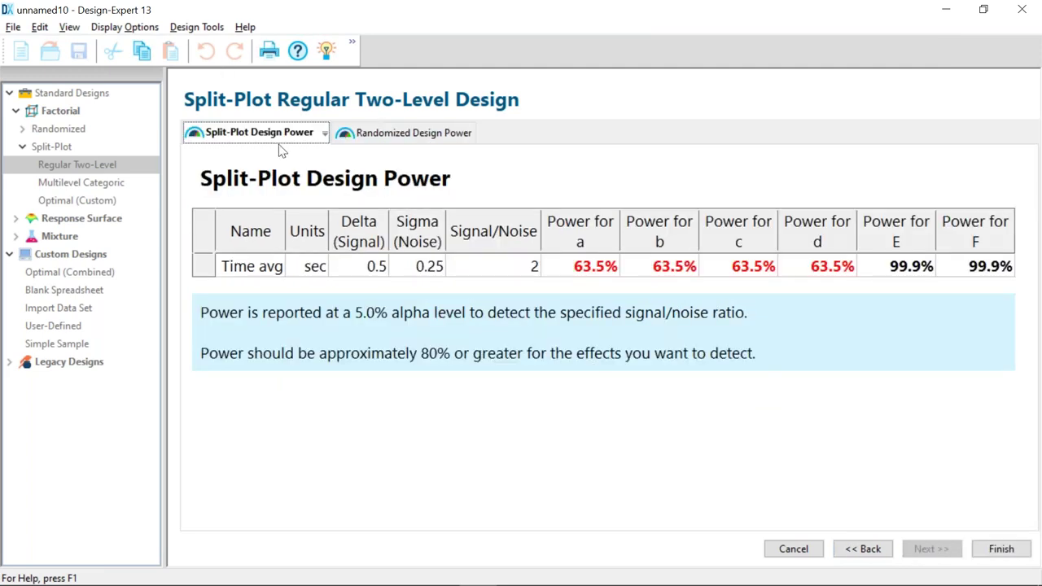
left_click(598, 261)
left_click(806, 237)
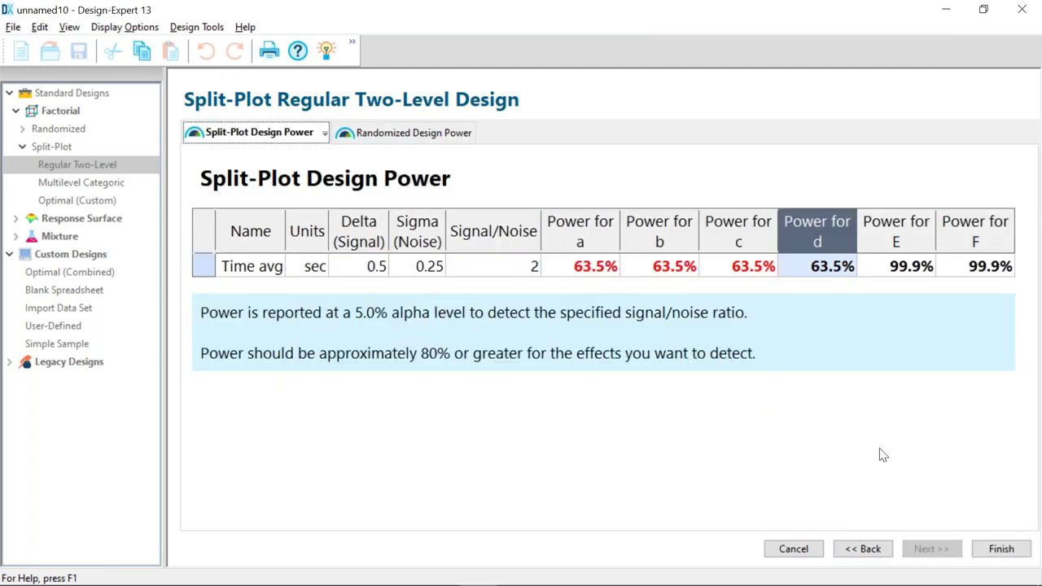
left_click(1001, 549)
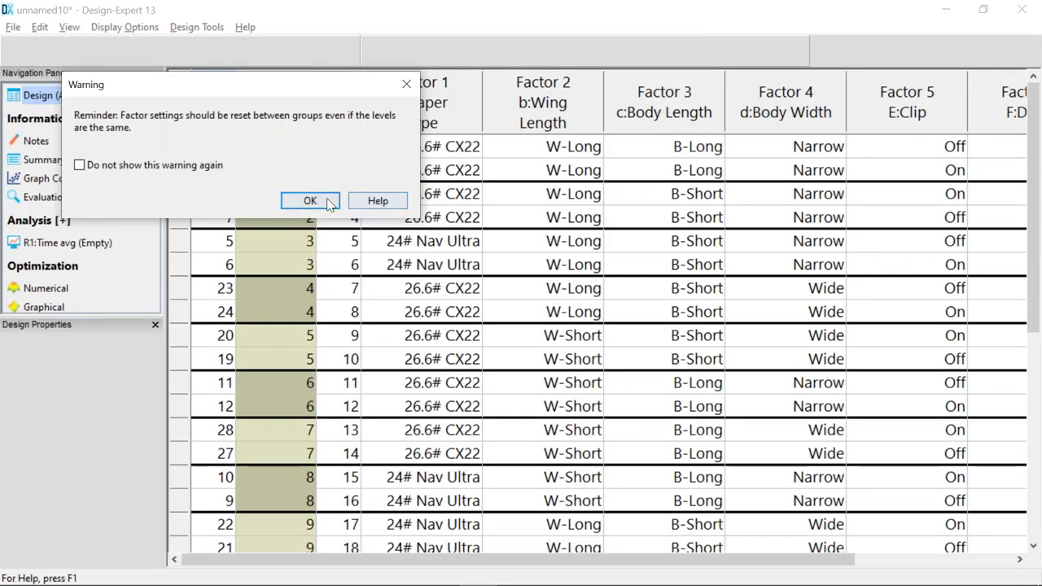
- Dismiss the reset reminder and inspect runs 1–2's shared group and hard-to-change settings
left_click(407, 87)
left_click_drag(188, 145, 184, 176)
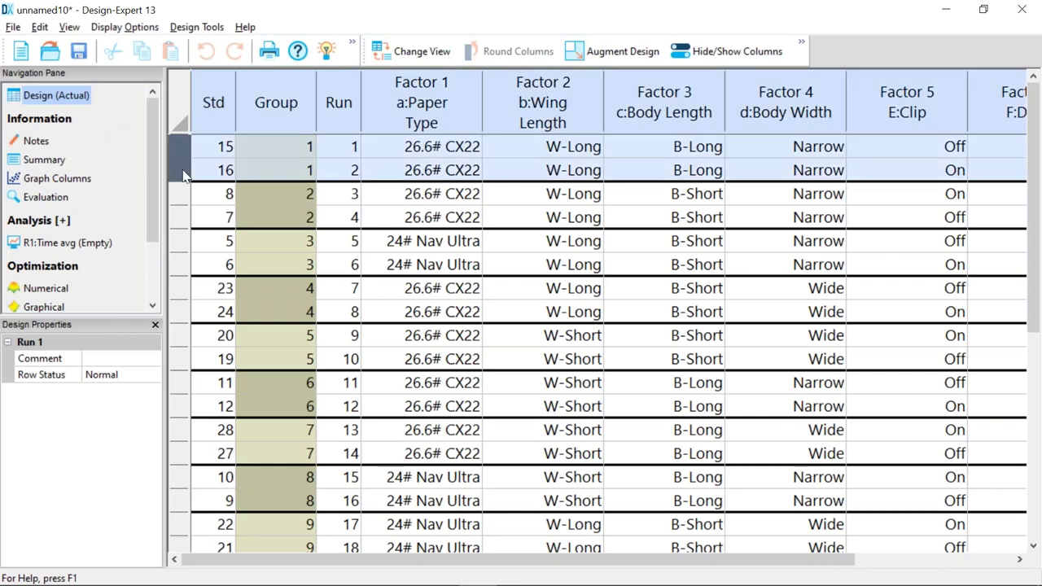
left_click_drag(400, 149, 751, 178)
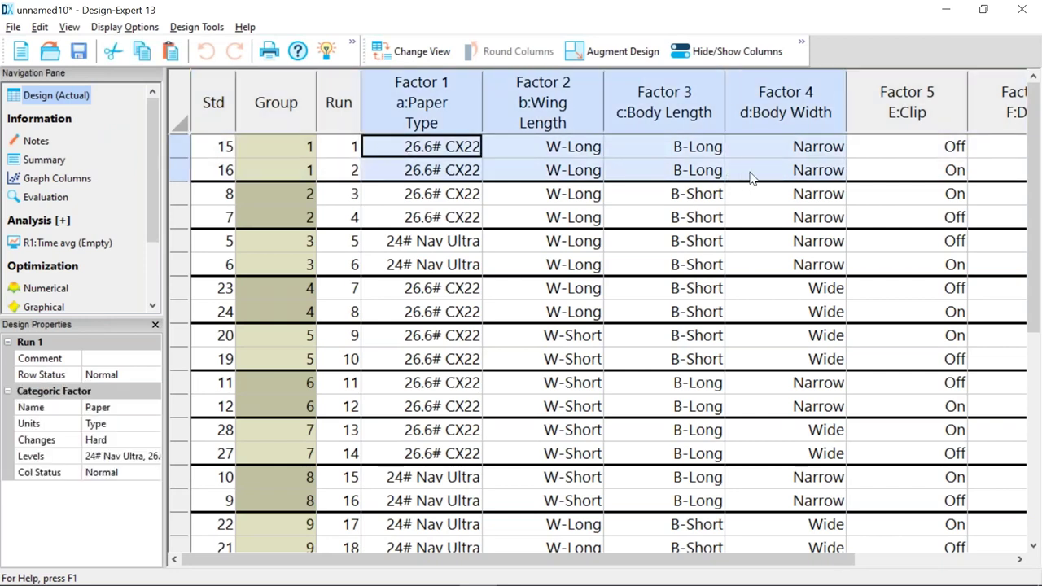
left_click(294, 148)
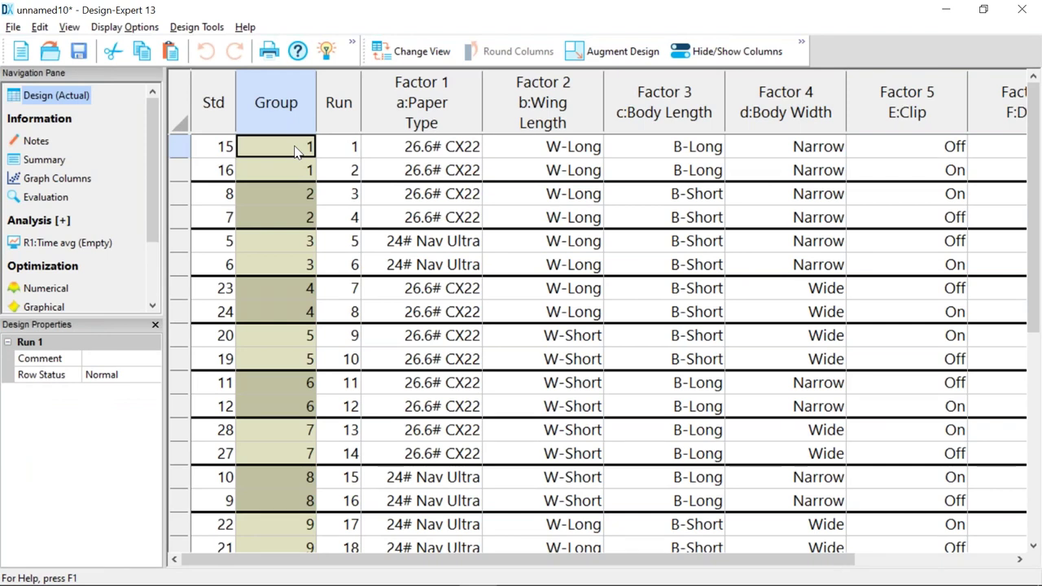
left_click_drag(470, 155, 803, 185)
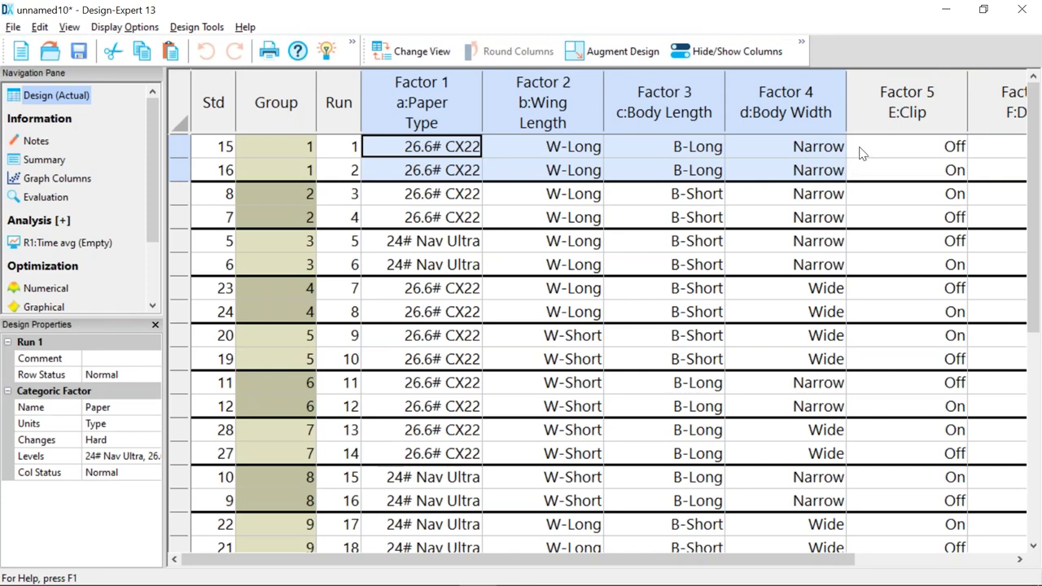
- Compare the easy-to-change Clip and Drop settings of runs 1 and 2
left_click(868, 171)
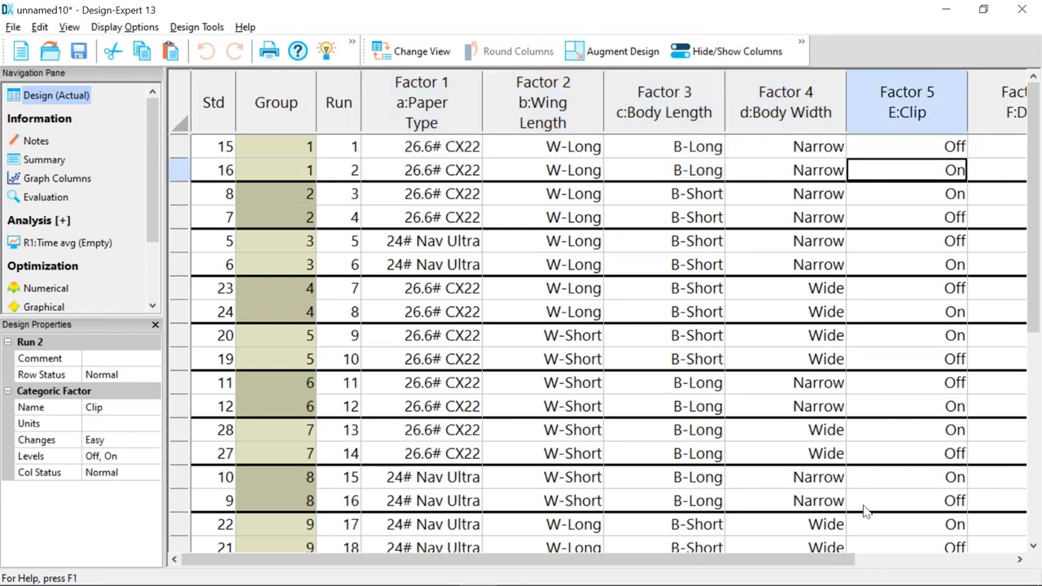
left_click_drag(847, 562, 1005, 561)
left_click(736, 147)
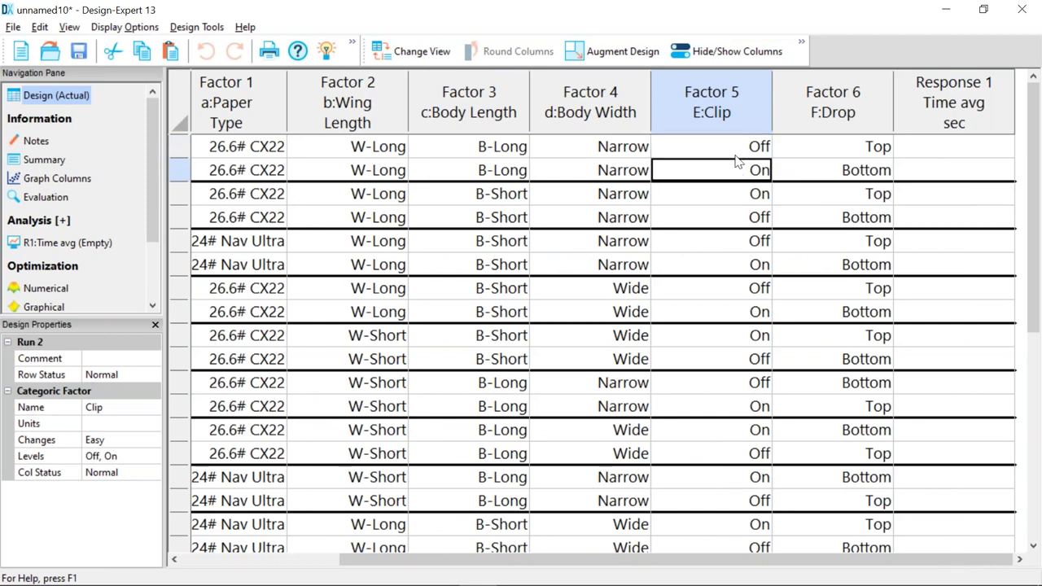
left_click(826, 155)
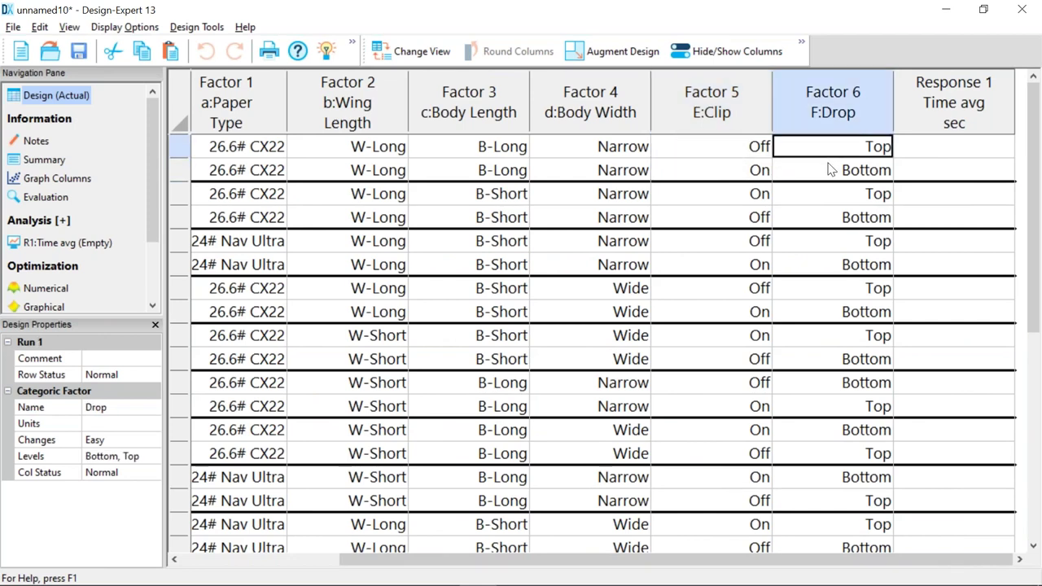
left_click(830, 169)
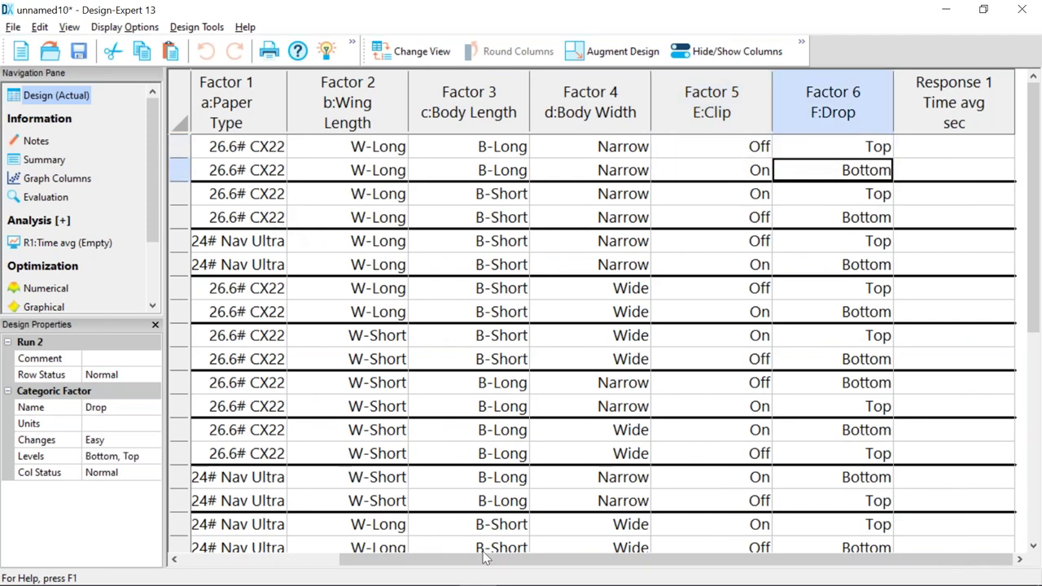
left_click_drag(447, 562, 317, 566)
- Scroll through all 32 runs in their 16 groups, then open the Help menu
scroll(311, 383, "down", 3)
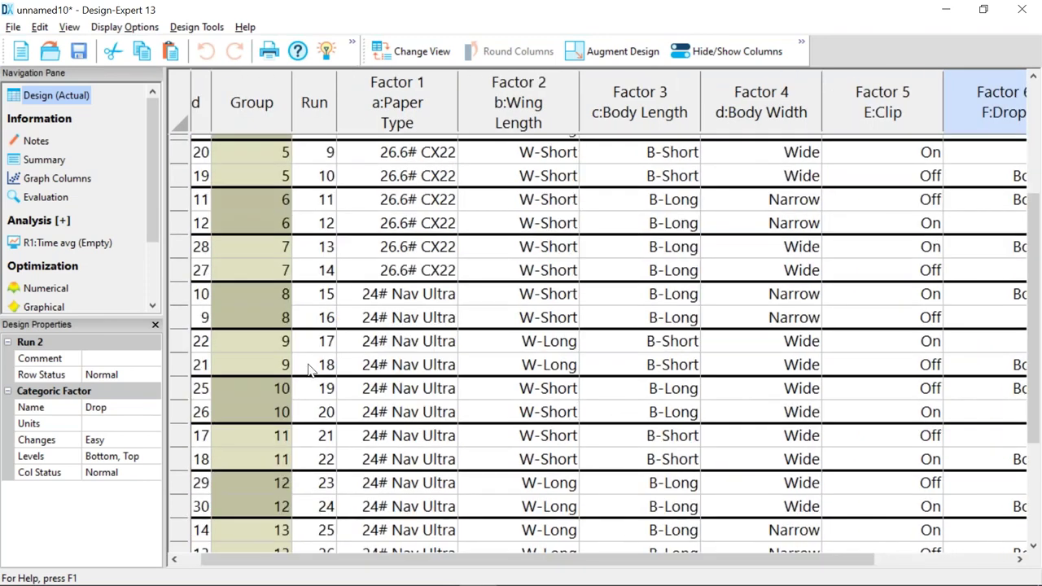
scroll(311, 371, "down", 1)
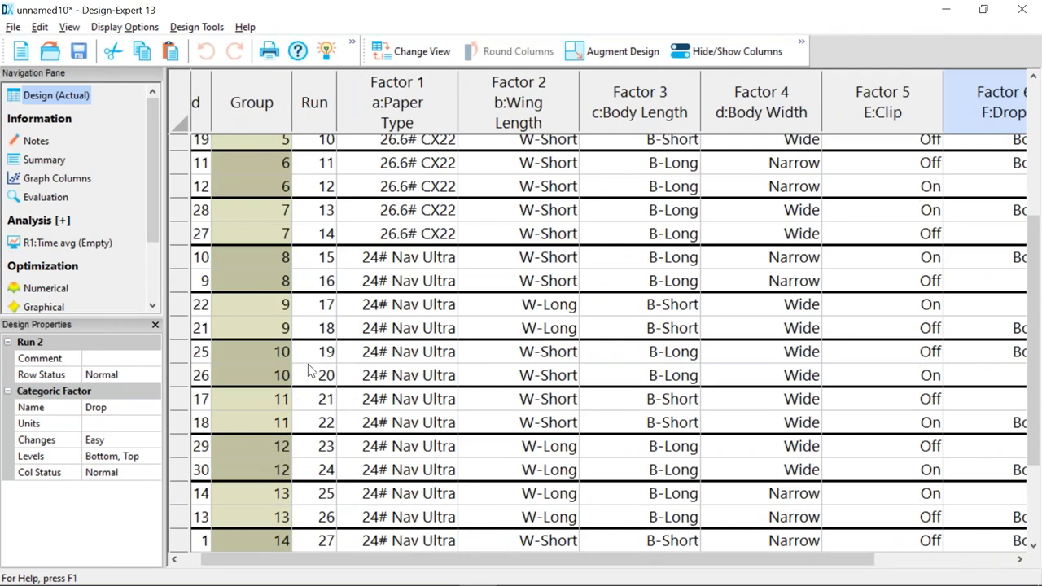
scroll(309, 370, "down", 3)
scroll(434, 464, "up", 10)
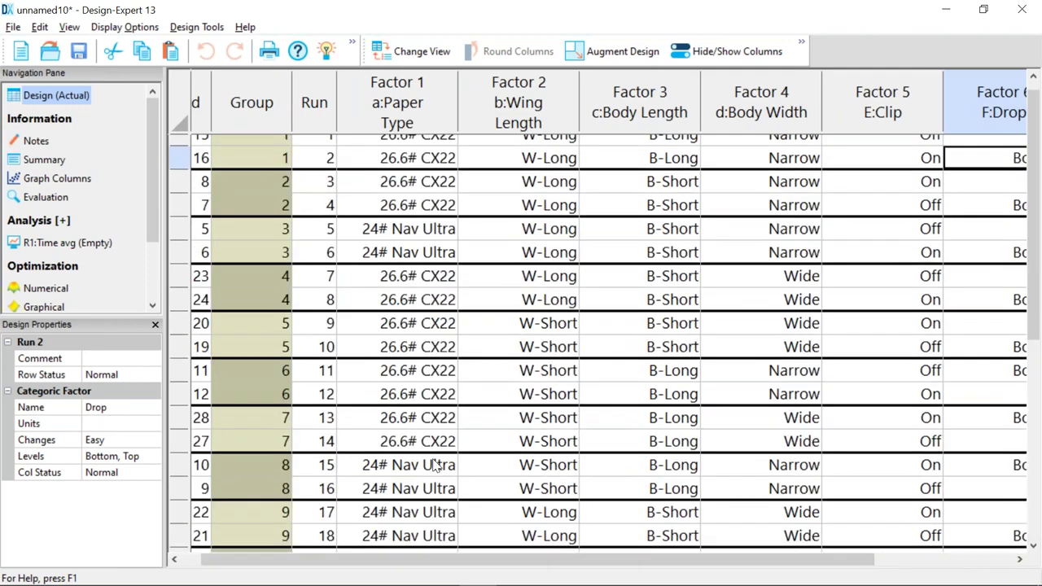
scroll(434, 464, "down", 8)
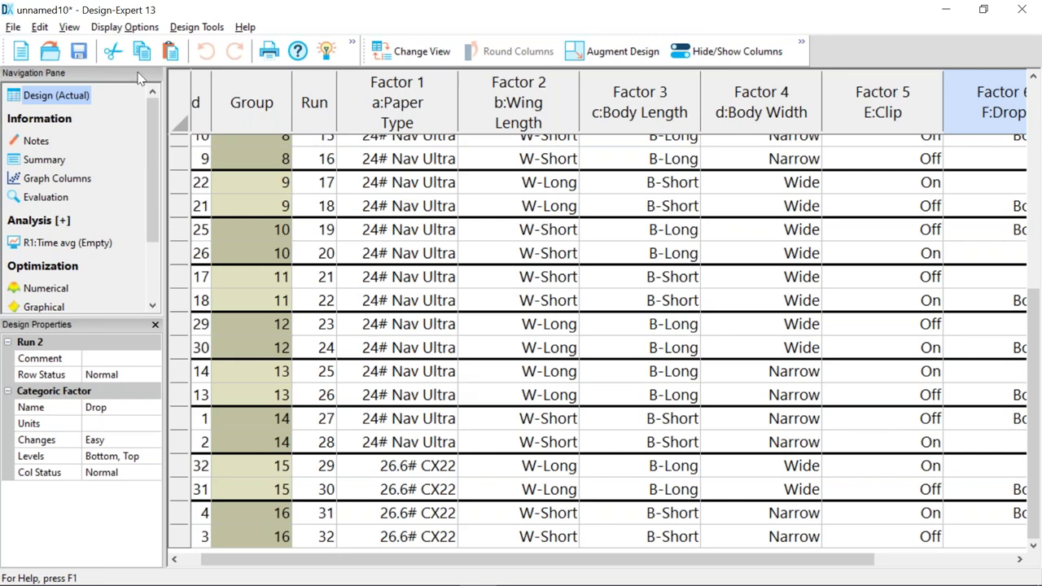
left_click(243, 27)
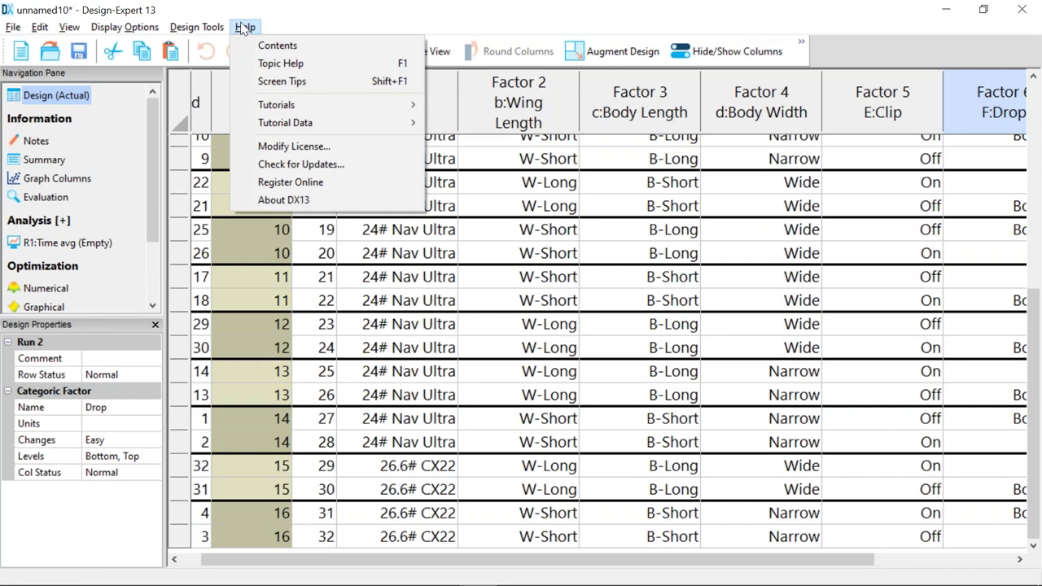
- Open the recent Paper-helicopter.dxpx design without saving the unnamed one
mouse_move(283, 113)
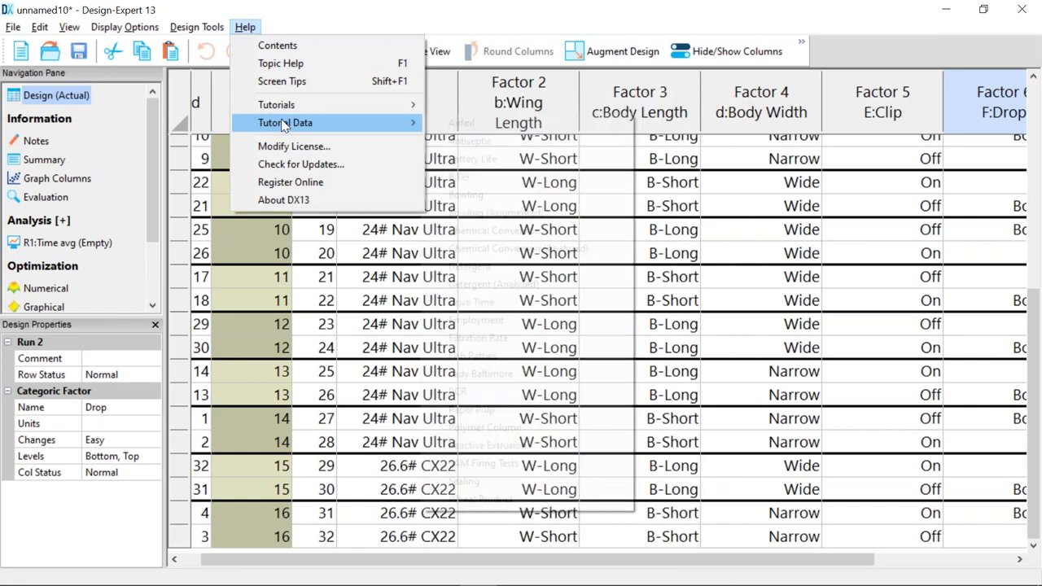
mouse_move(13, 27)
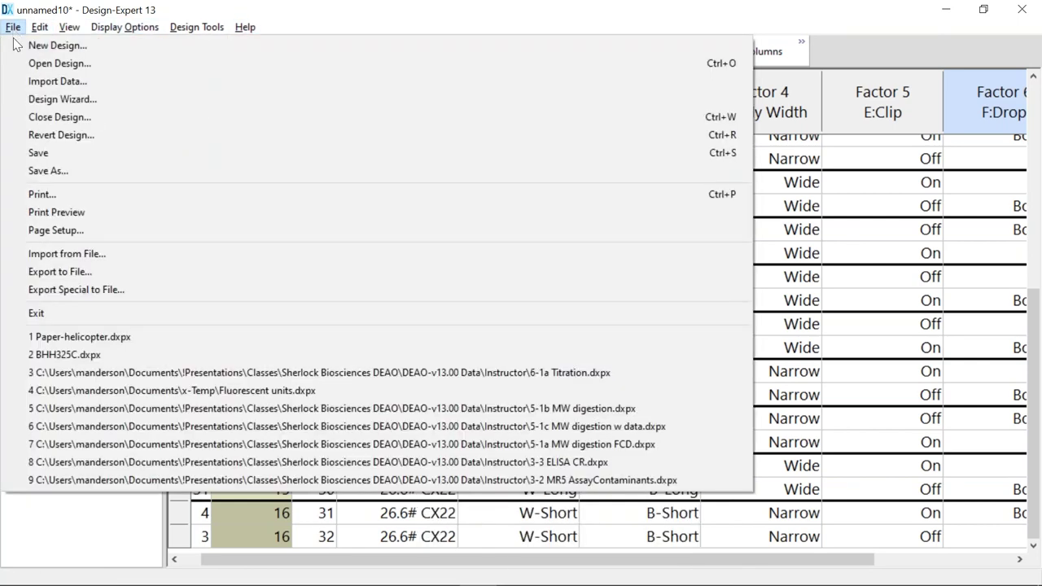
left_click(79, 337)
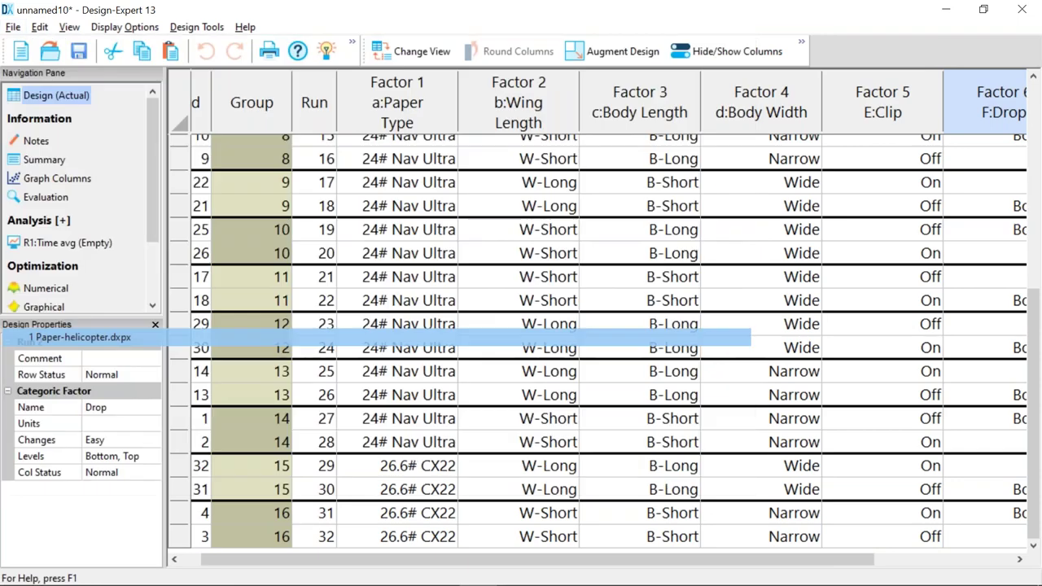
left_click(554, 296)
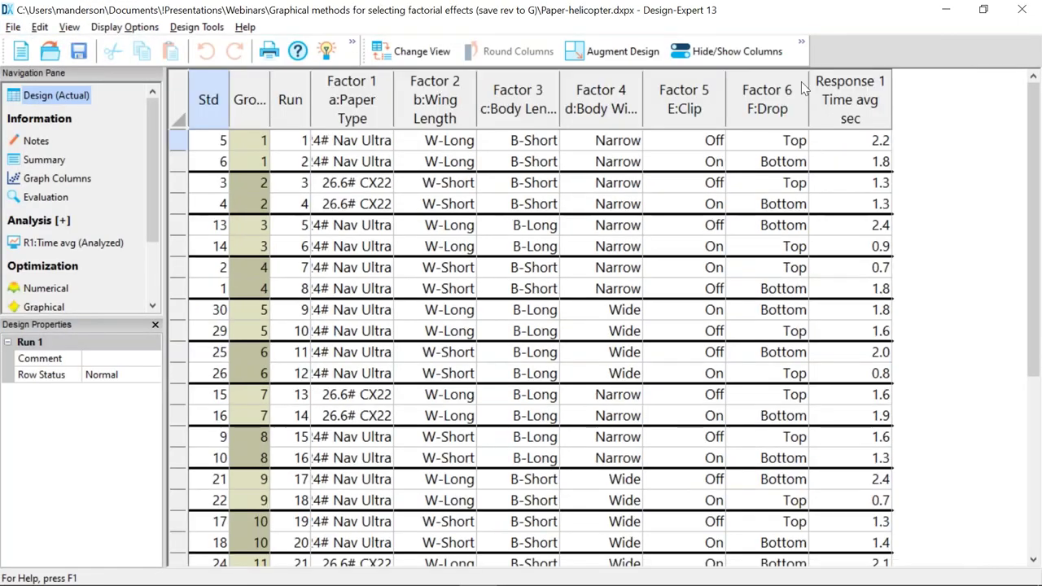
- Check the Time avg responses, starting at 2.2 seconds, and open the Time avg analysis
left_click(869, 143)
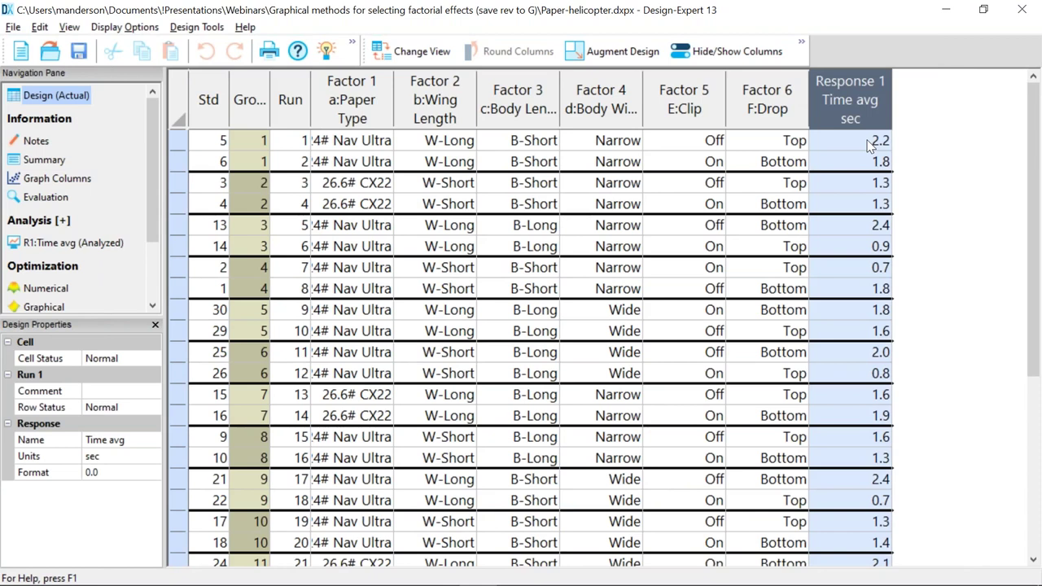
left_click(869, 142)
left_click(866, 162)
left_click(870, 183)
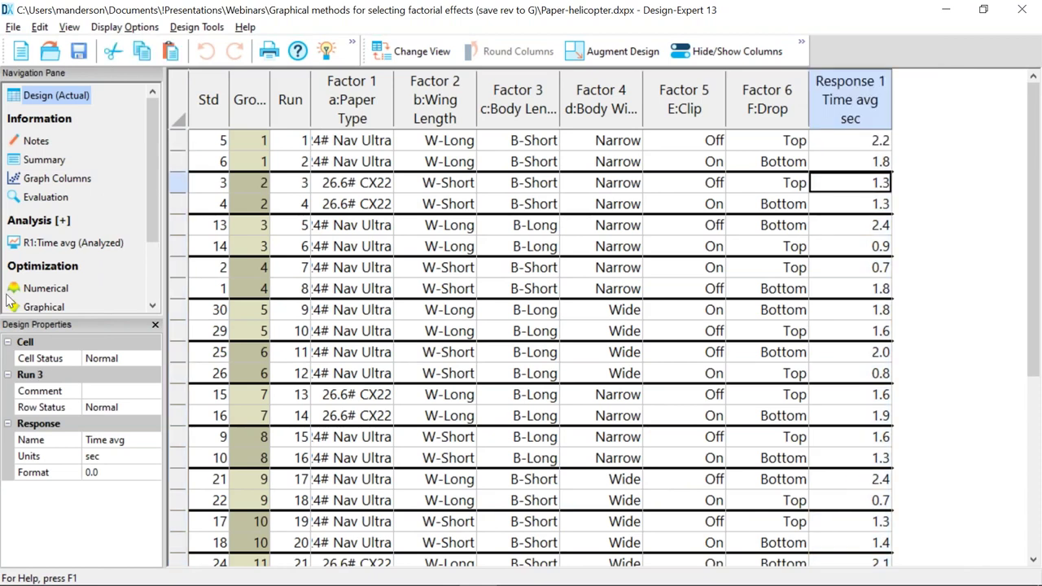
left_click(79, 244)
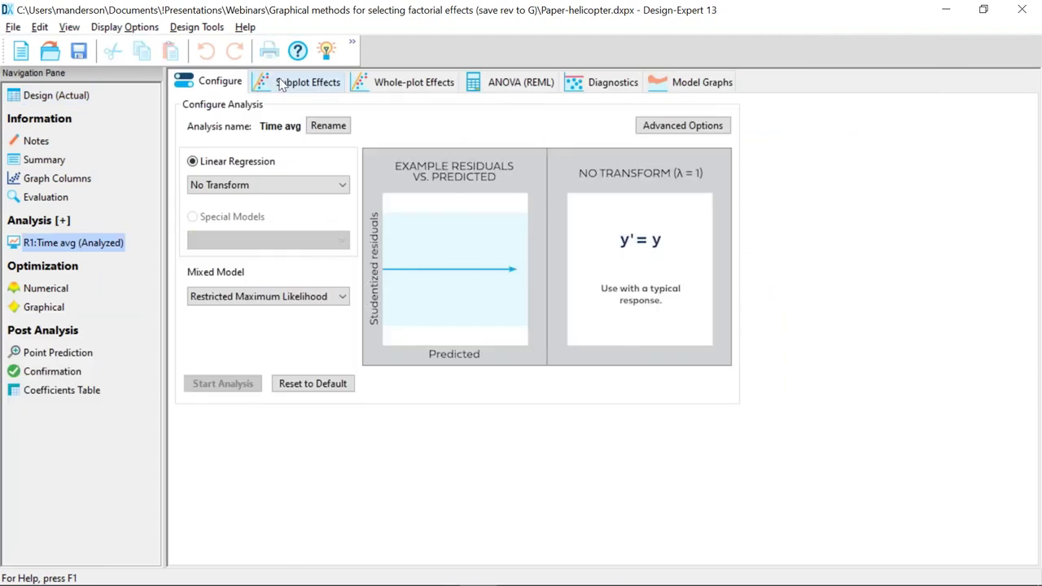
- Clear the subplot half-normal selection, pick only F-Drop and E-Clip, then view whole-plot effects
left_click(280, 84)
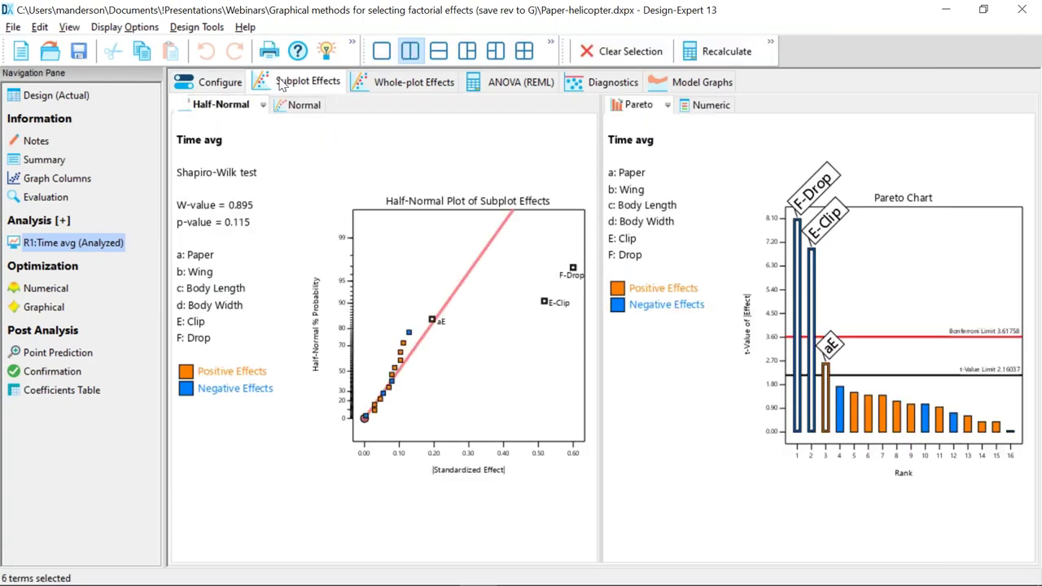
left_click(615, 51)
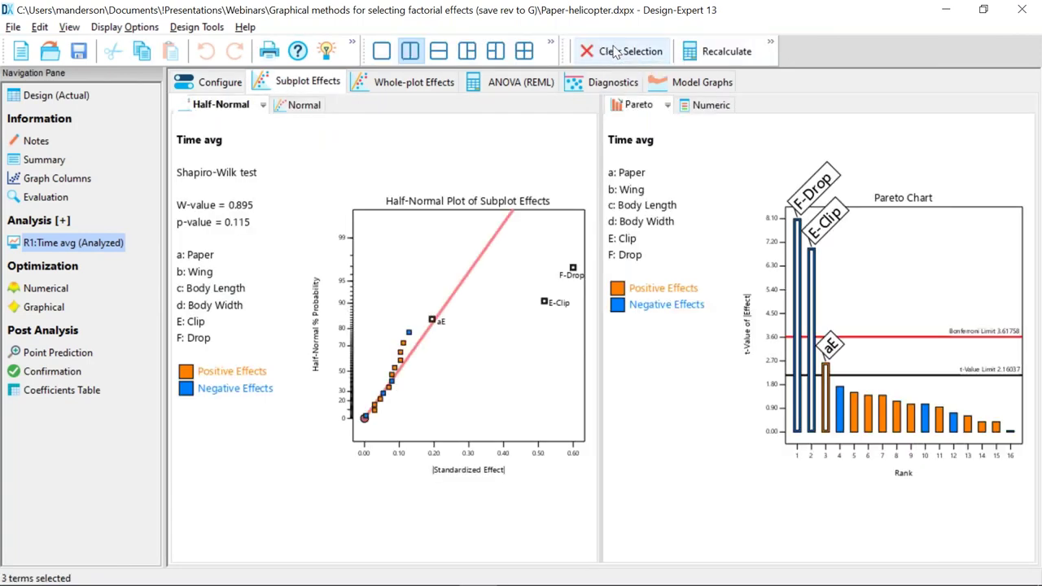
left_click(617, 51)
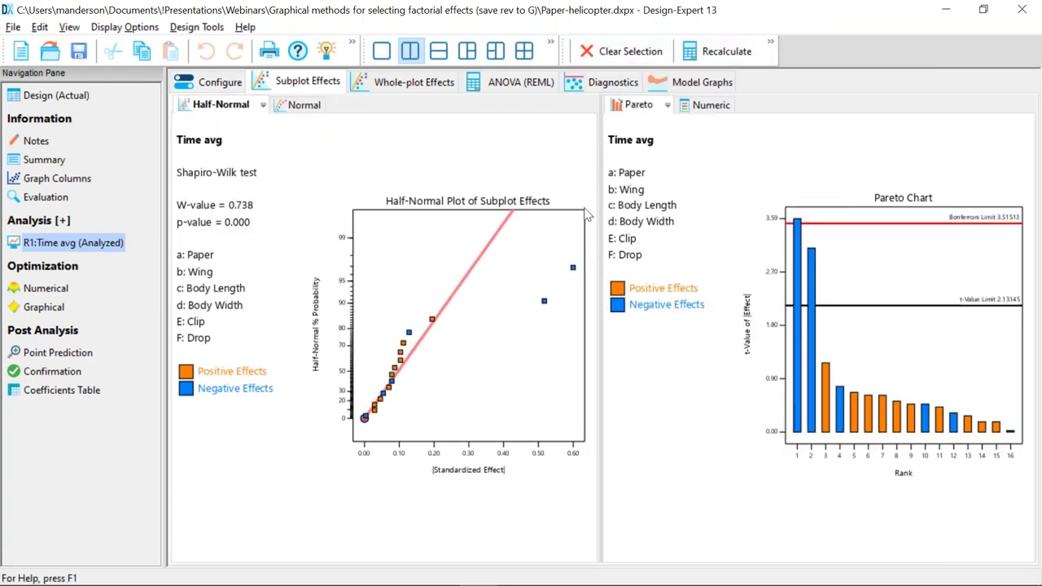
left_click(574, 268)
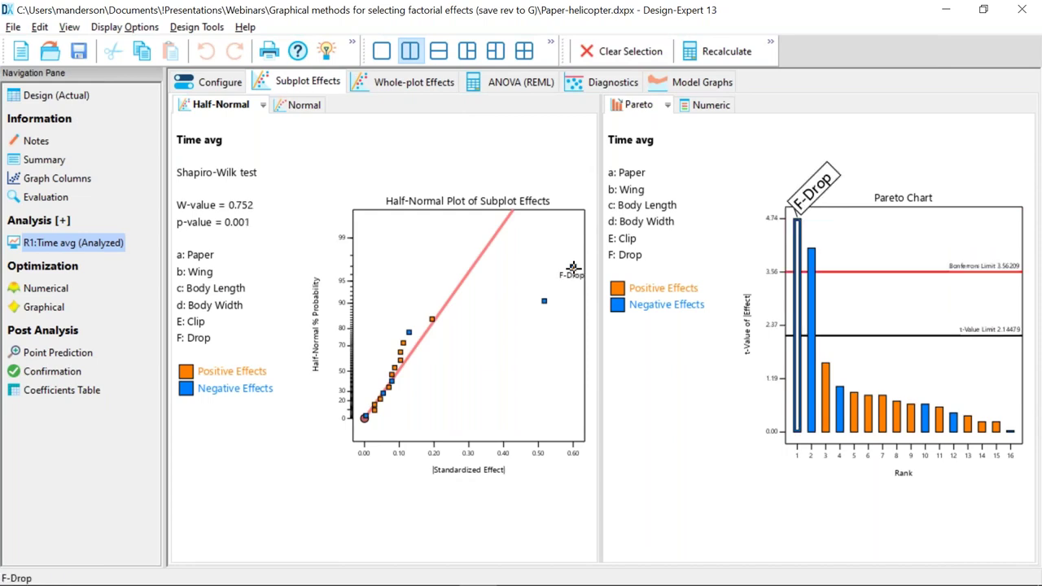
left_click(544, 302)
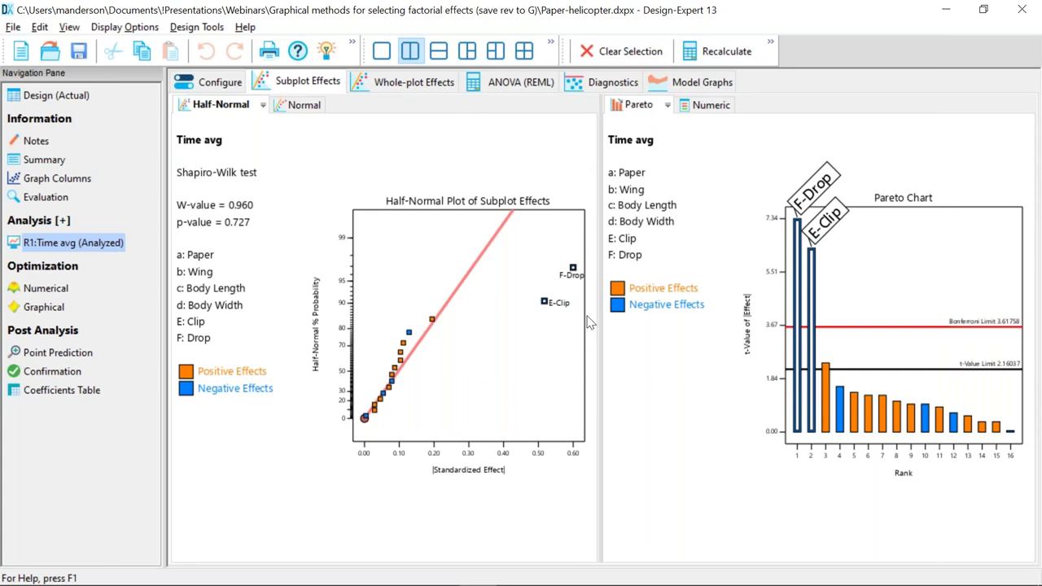
left_click(398, 81)
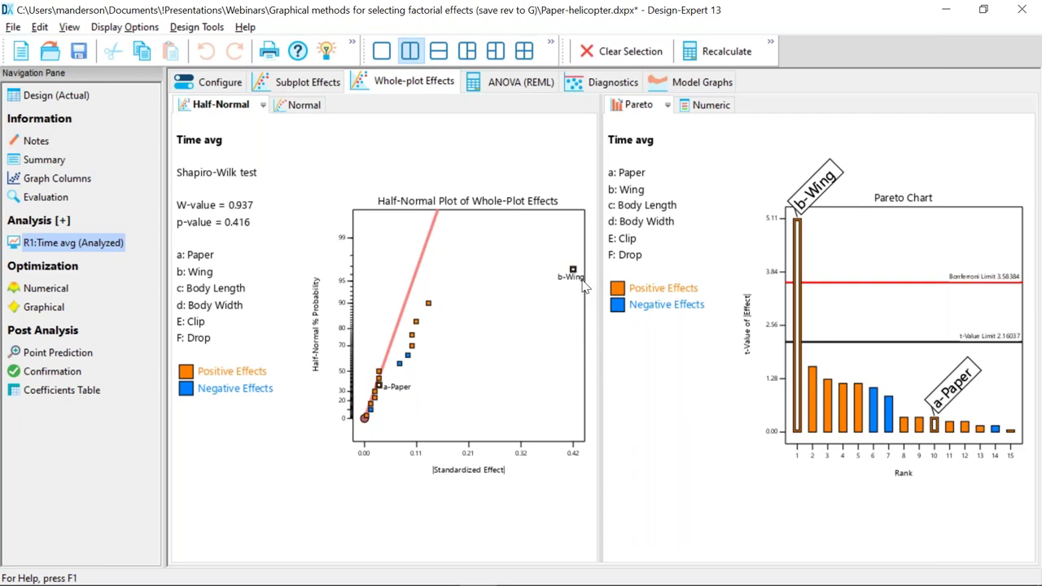
- Add the aE interaction to the subplot effects and display the REML ANOVA with R² 0.8551
left_click(309, 82)
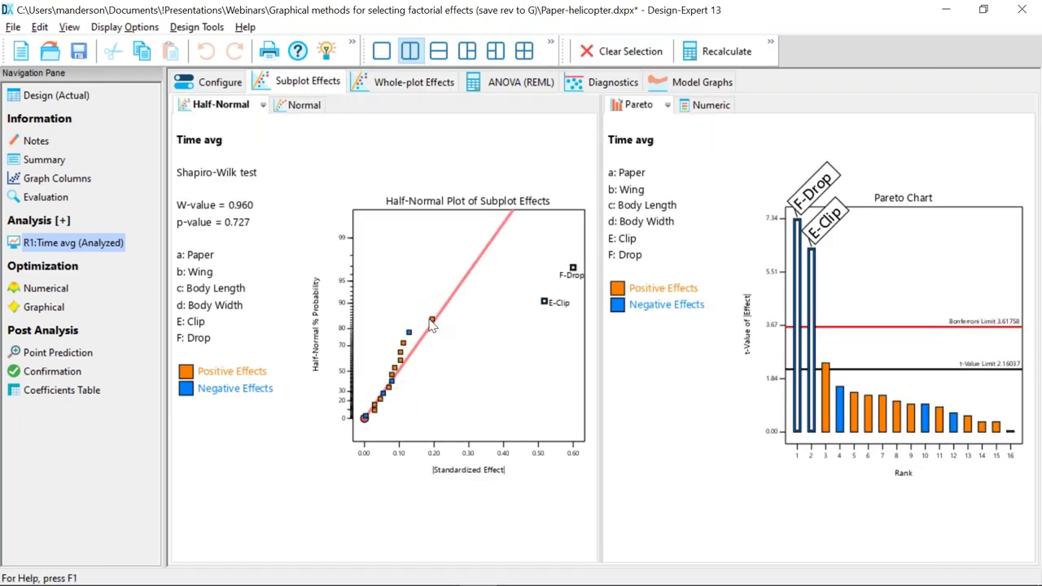
left_click(432, 320)
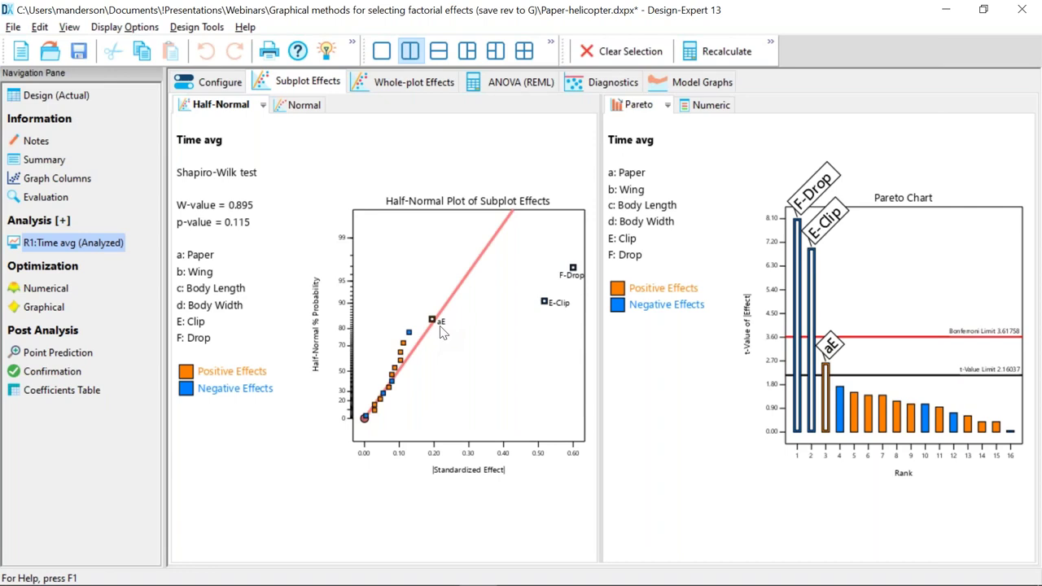
left_click(399, 83)
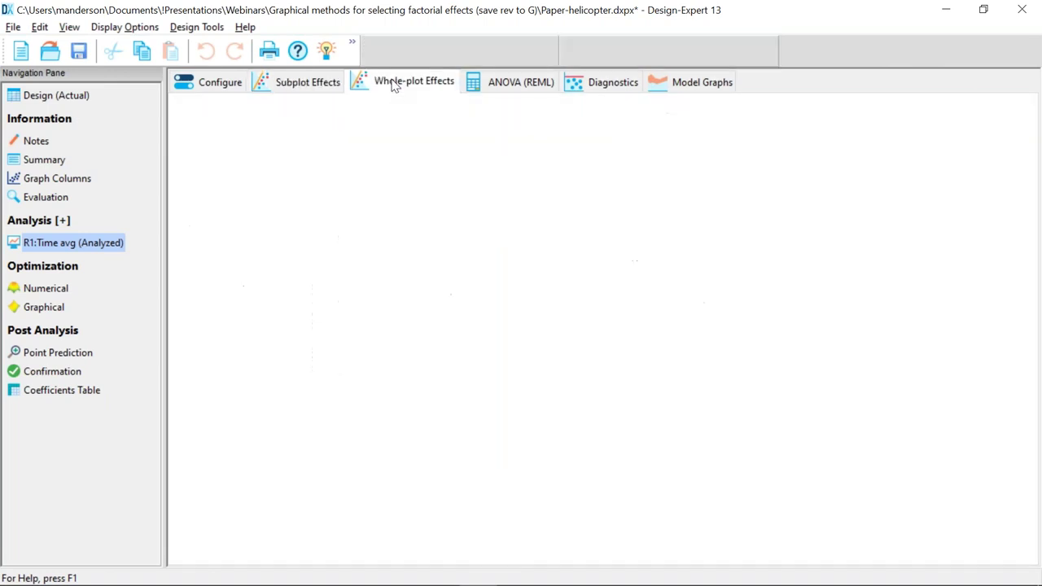
left_click(480, 81)
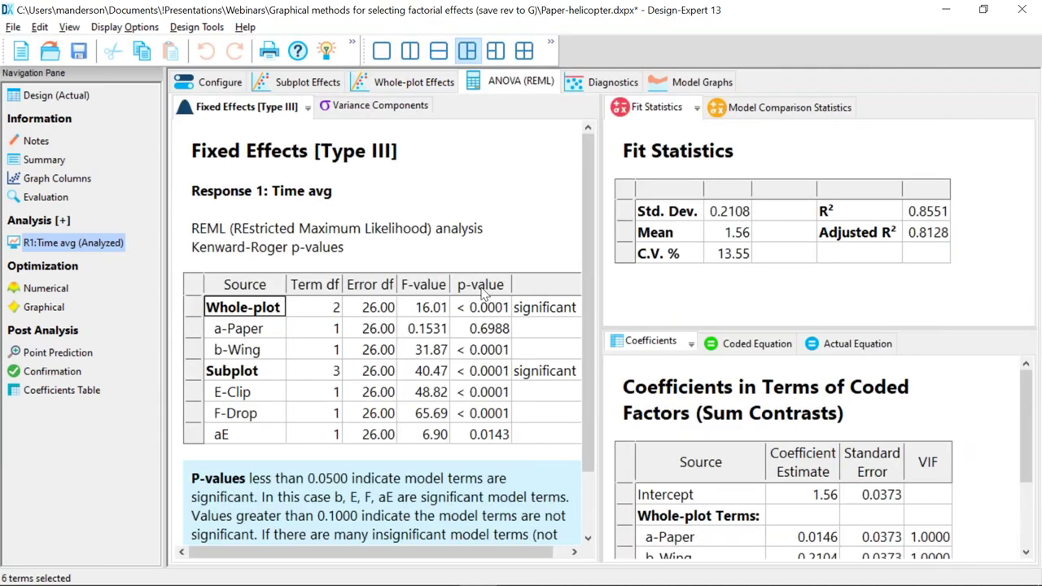
- Open numerical optimization with Time avg set to maximize between 1.5 and 2.5
left_click(482, 290)
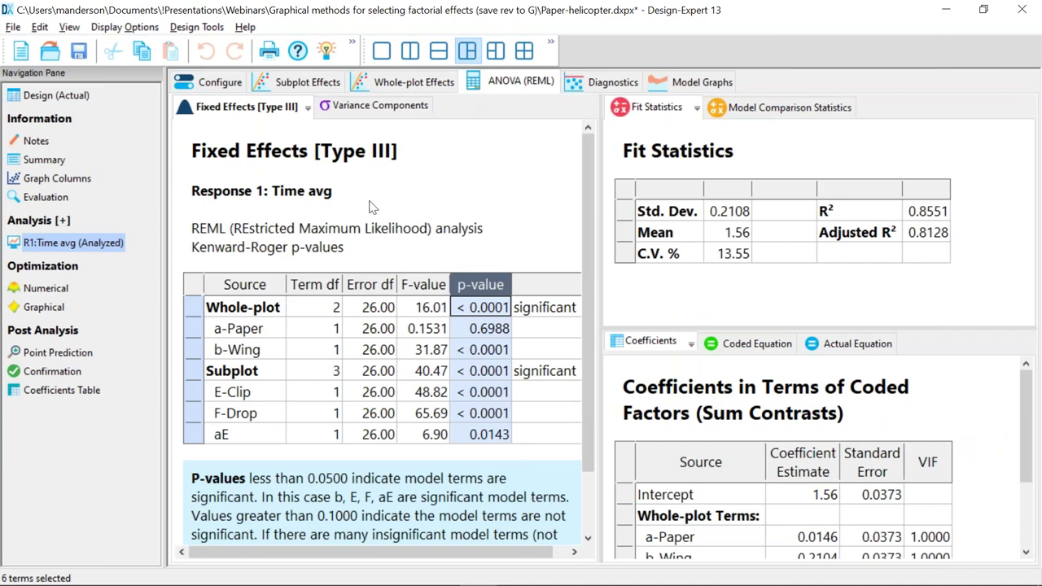
left_click(58, 292)
left_click(198, 180)
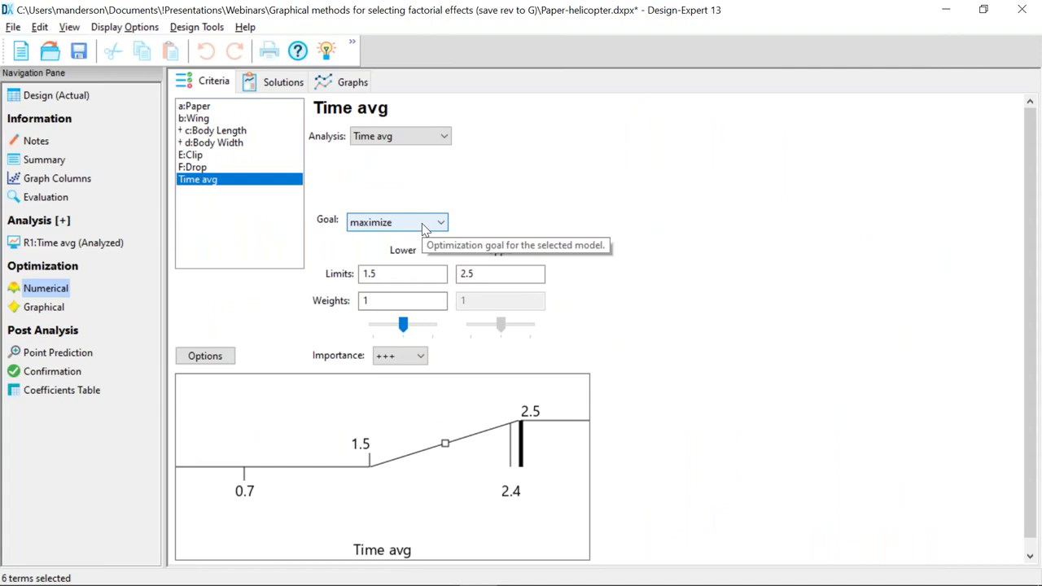
- View the 8 optimization solutions, best desirability 0.912 at Time avg 2.4, then switch to PowerPoint
left_click(278, 82)
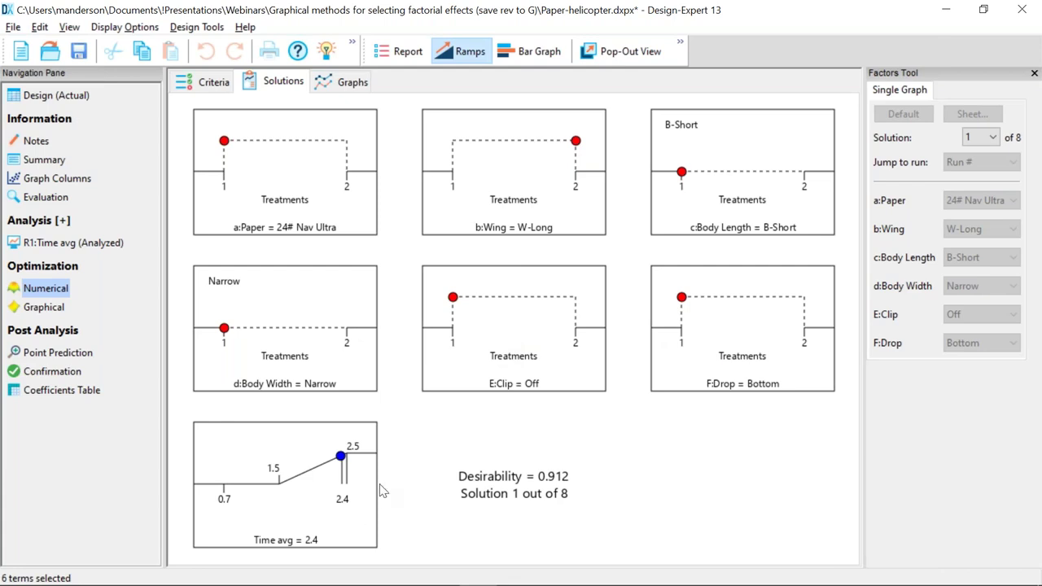
key("alt+Tab")
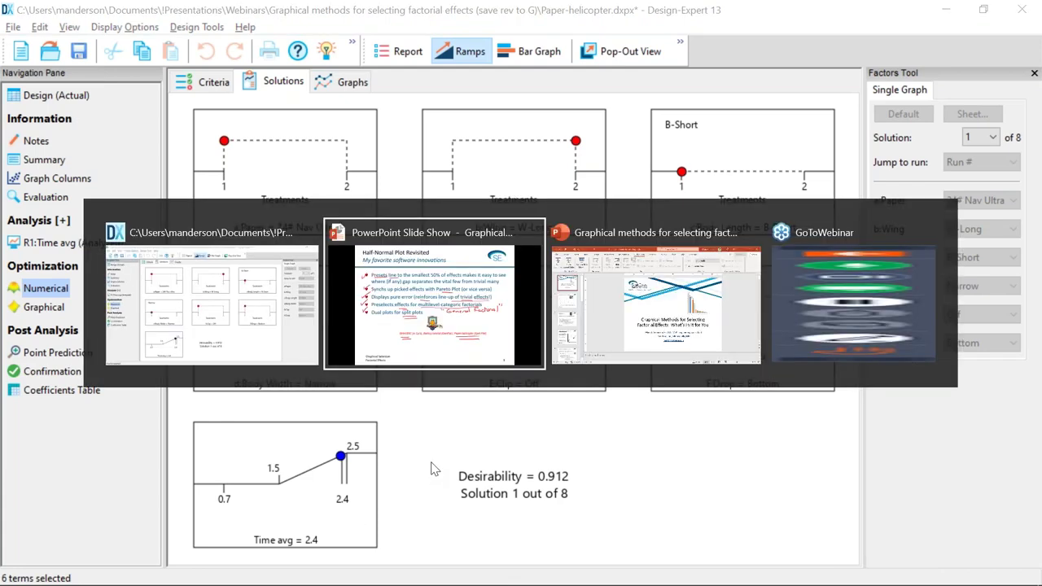
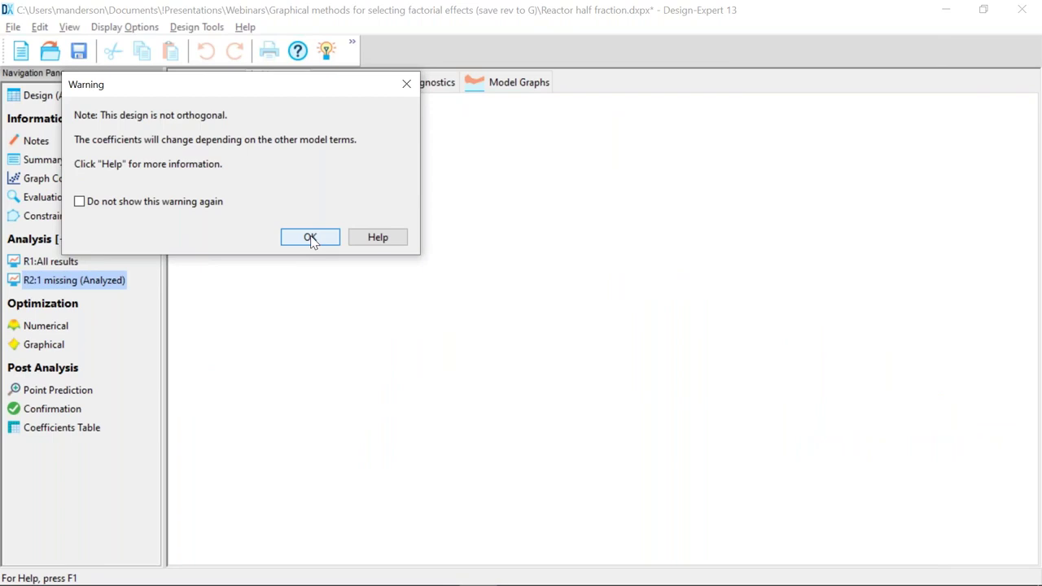
- Dismiss the non-orthogonal warning and select B, BD, D, DE and E as significant effects
left_click(310, 238)
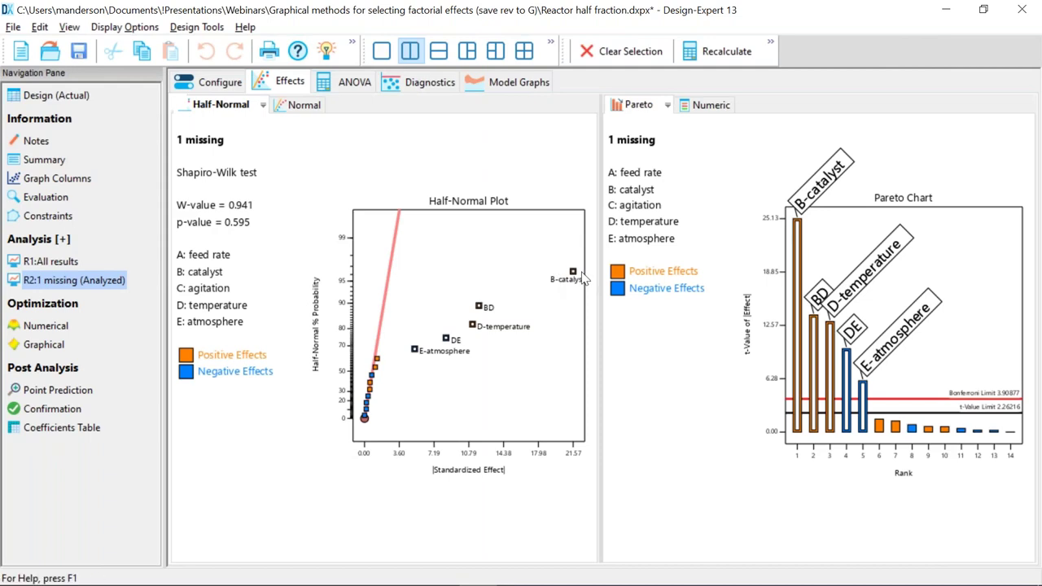
left_click(599, 50)
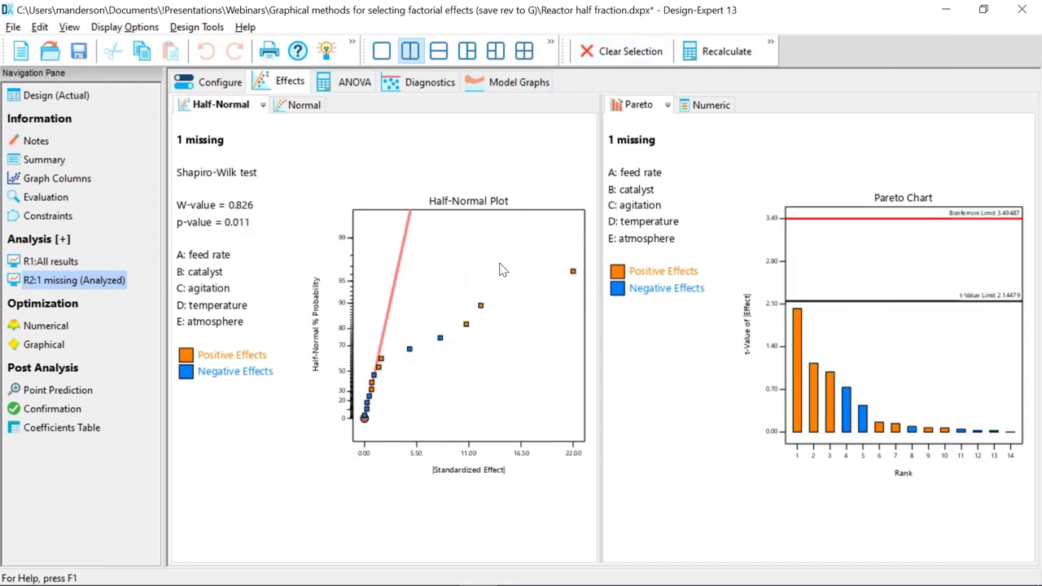
left_click(573, 271)
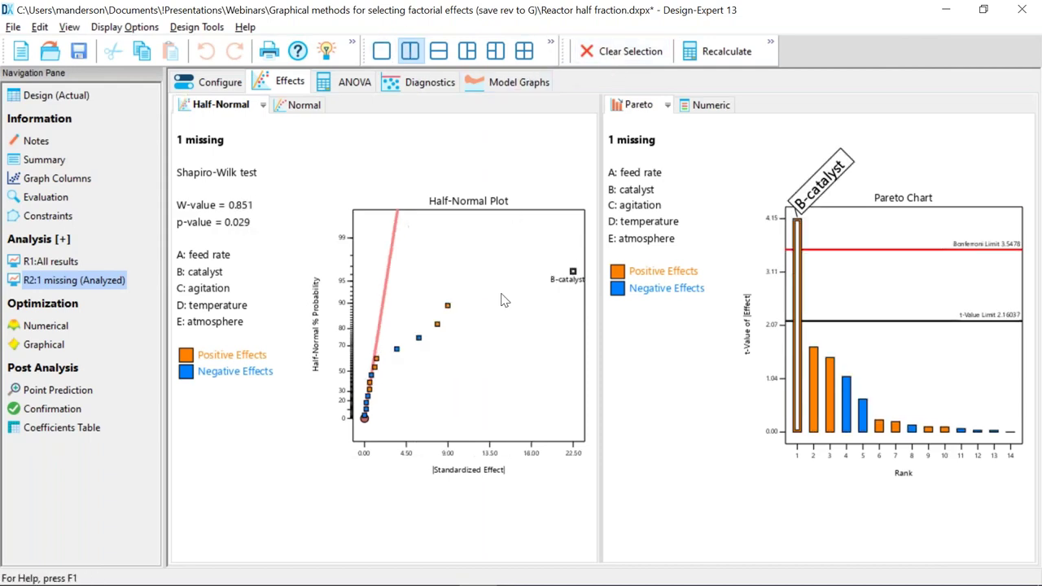
left_click(436, 325)
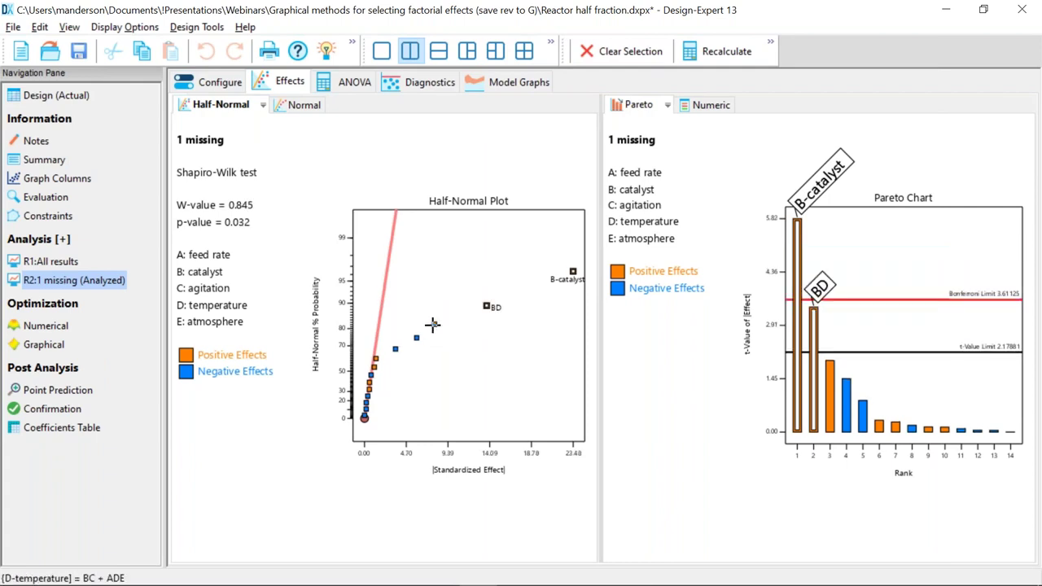
left_click(432, 325)
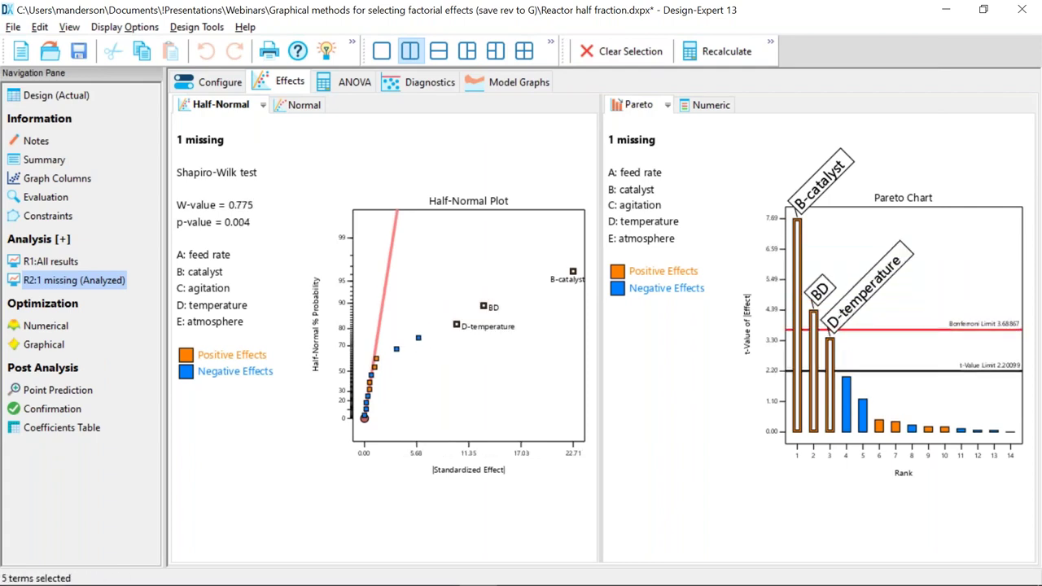
left_click(418, 337)
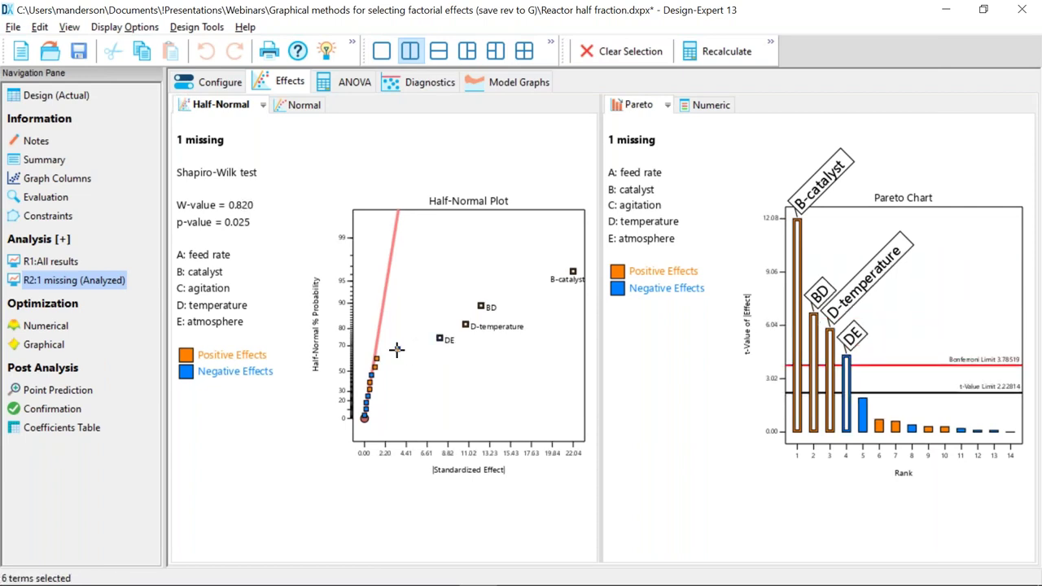
left_click(397, 348)
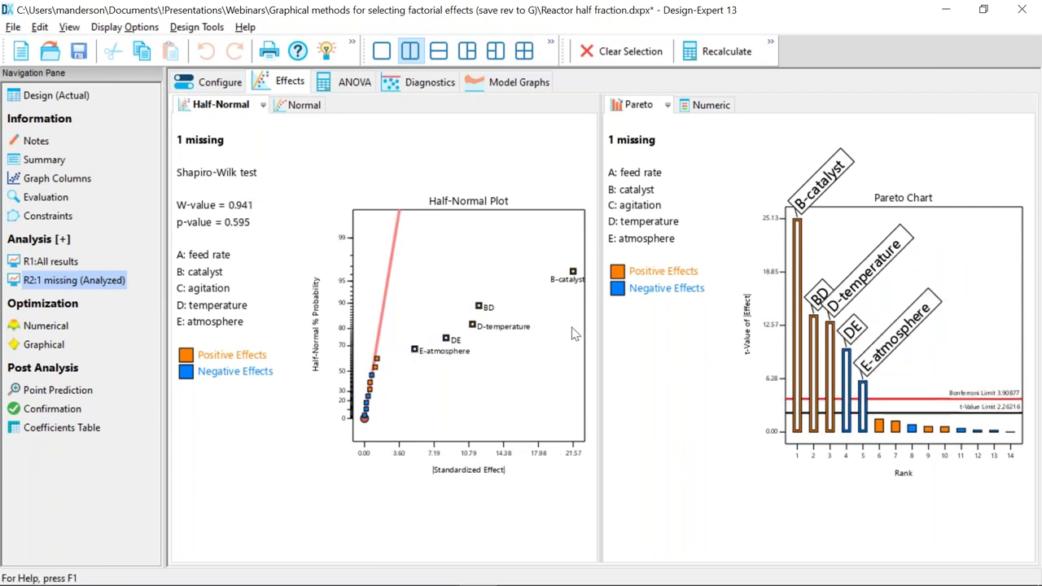
- Compare the All results effects with the 1 missing response, ending on All results
left_click(52, 263)
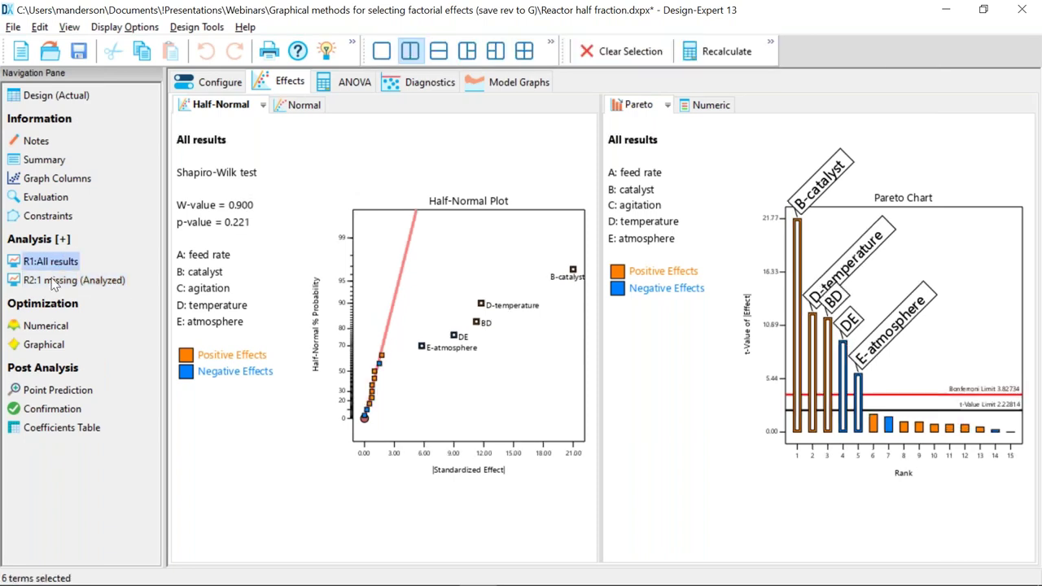
left_click(54, 280)
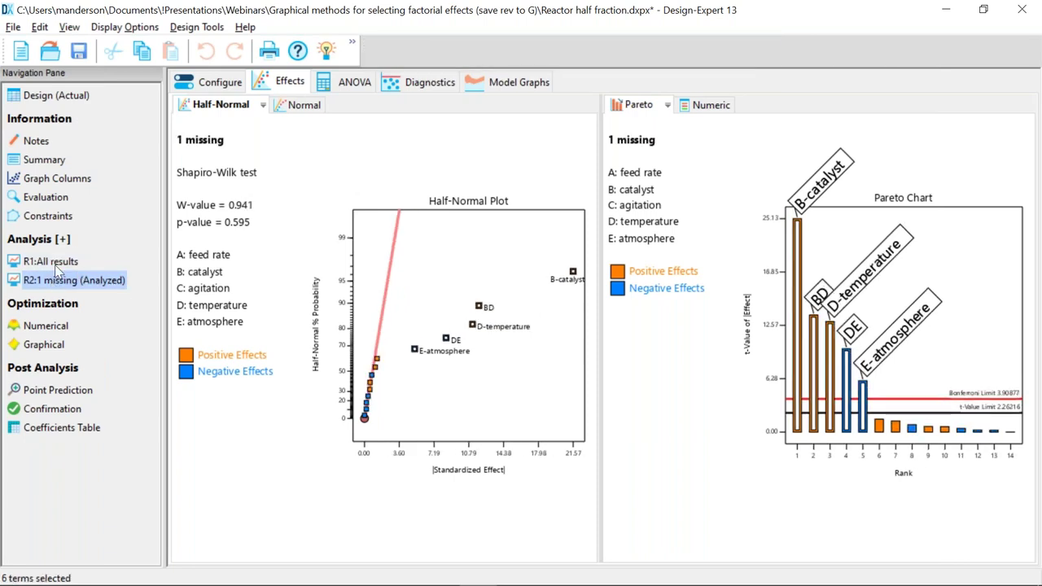
left_click(54, 262)
- Draw a red asterisk beside the forward-selection bullet on the slide
key("alt+Tab")
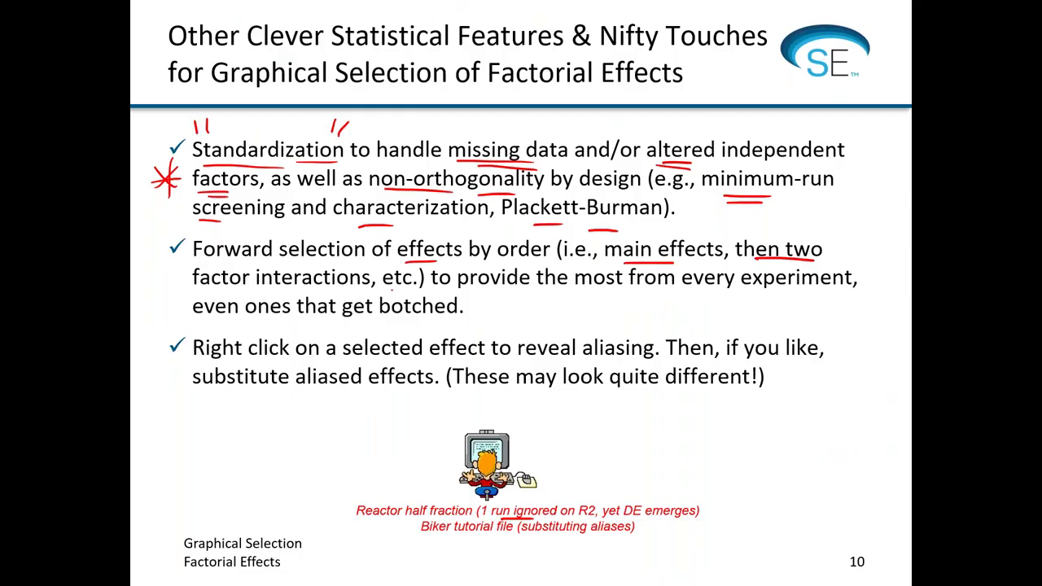
left_click_drag(153, 265, 173, 247)
mouse_move(155, 248)
left_mouse_down()
mouse_move(174, 265)
mouse_move(167, 283)
left_mouse_up()
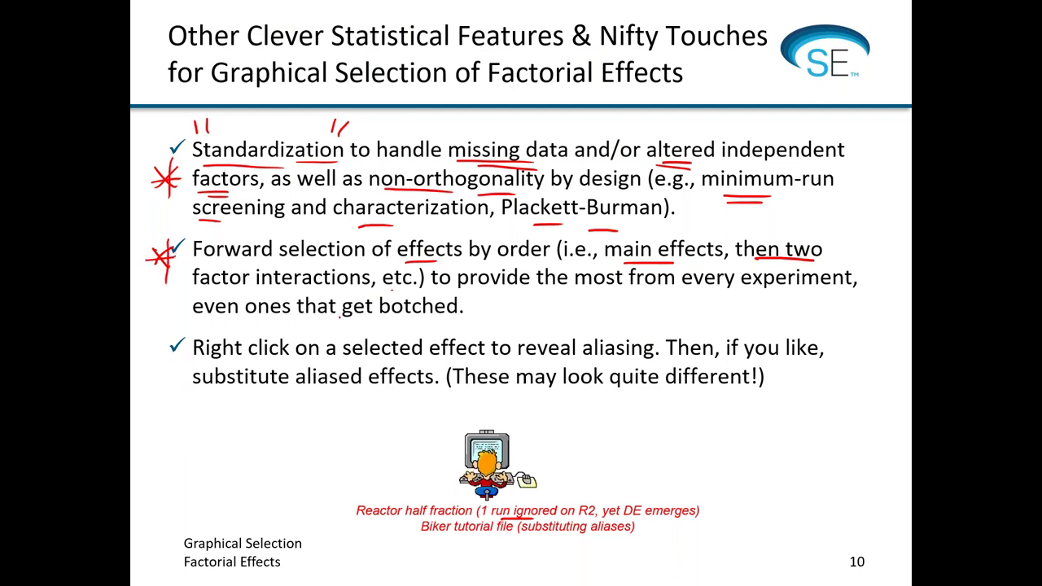
- Underline 'botched' and 'click on' on the slide, then go back to Design-Expert
left_click_drag(398, 328, 451, 327)
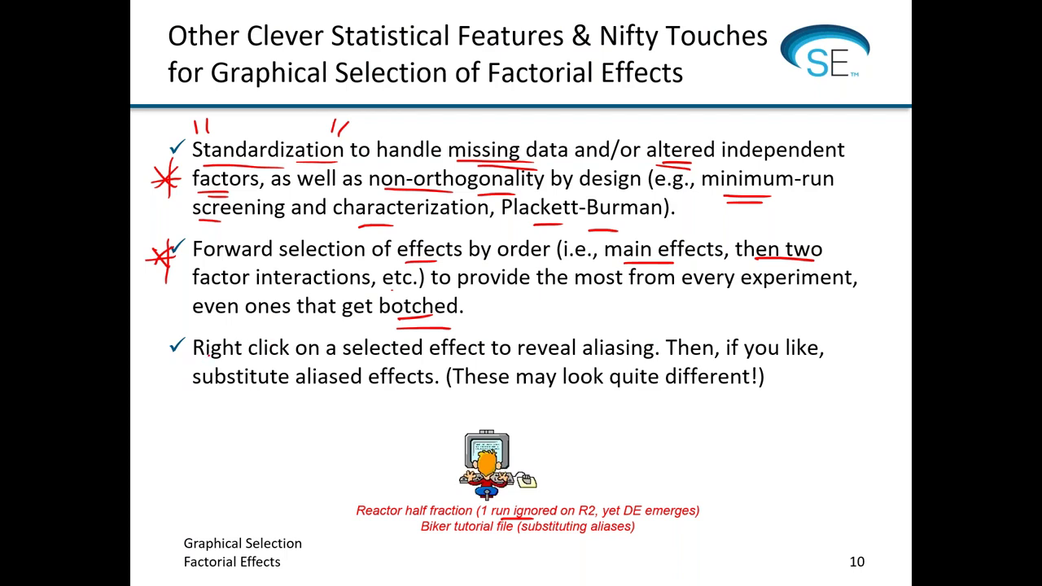
left_click_drag(248, 363, 313, 363)
key("alt+Tab")
key("Tab")
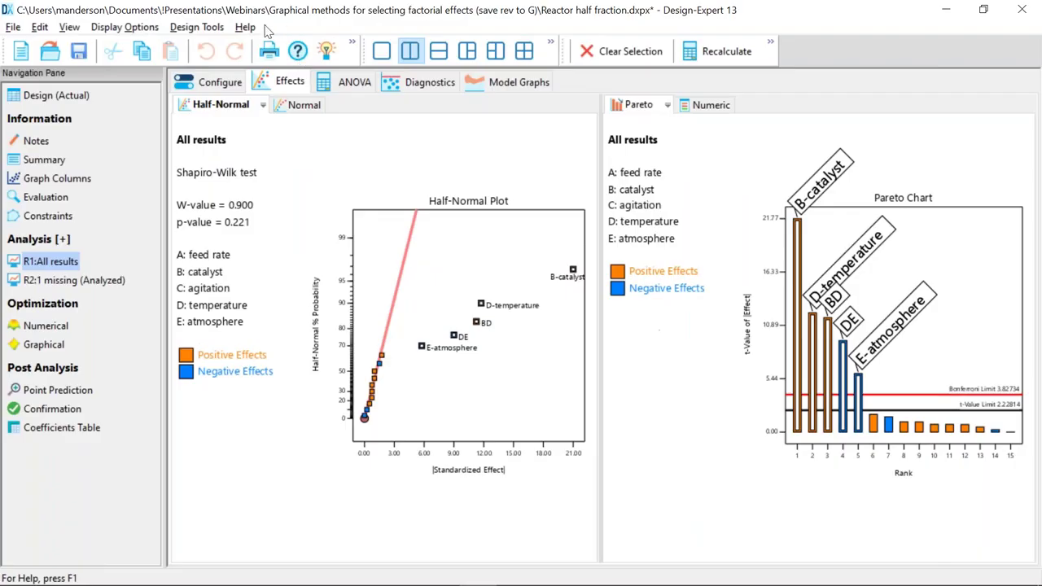
- Load the Biker tutorial data without saving the reactor half-fraction file
left_click(245, 27)
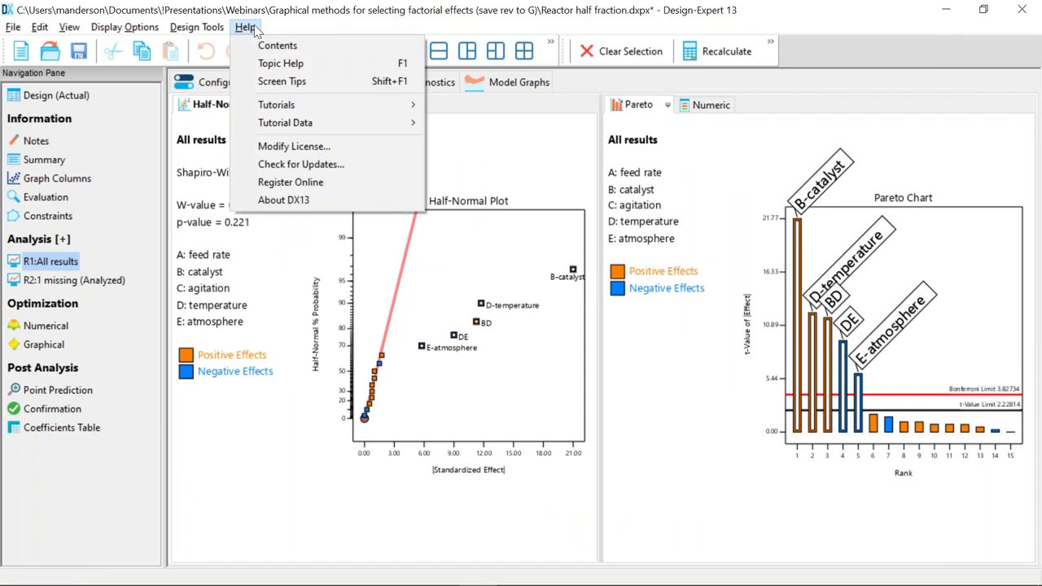
mouse_move(298, 128)
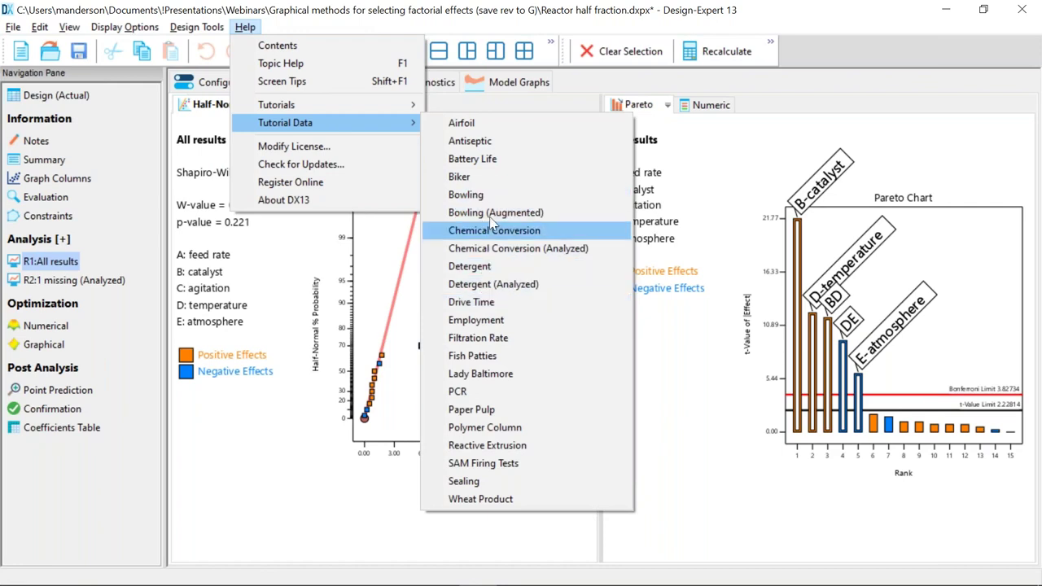
left_click(472, 176)
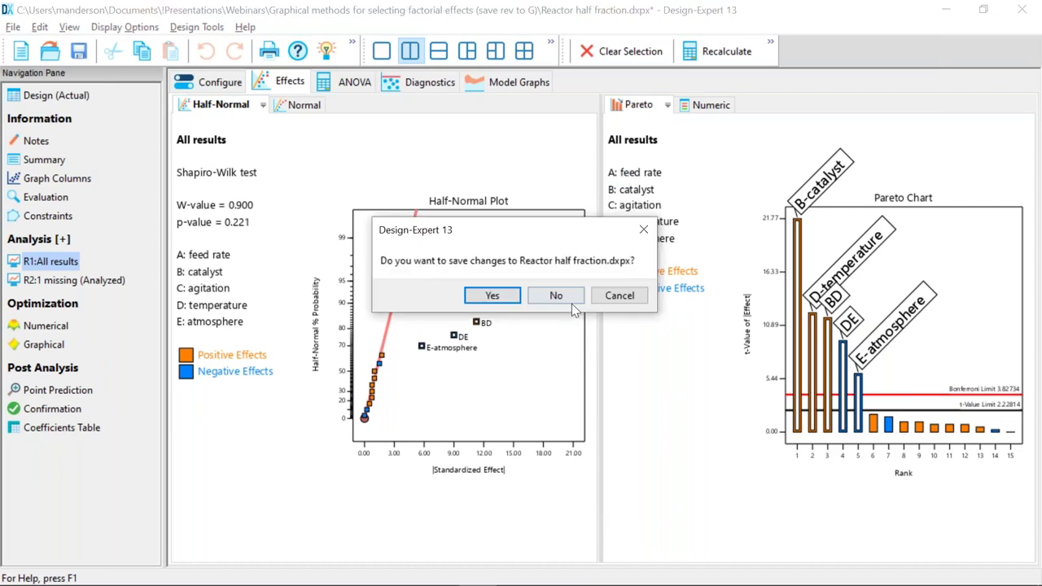
left_click(571, 304)
- Highlight the Statistics for Experimenters reference, then start a new design reusing the factors and responses
left_click_drag(789, 145, 937, 144)
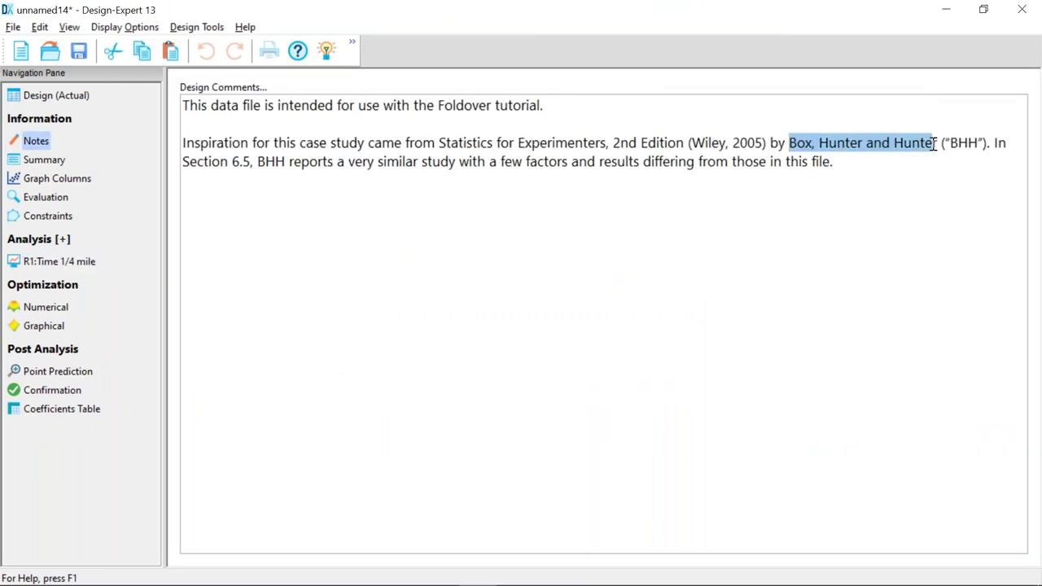
left_click_drag(445, 144, 723, 144)
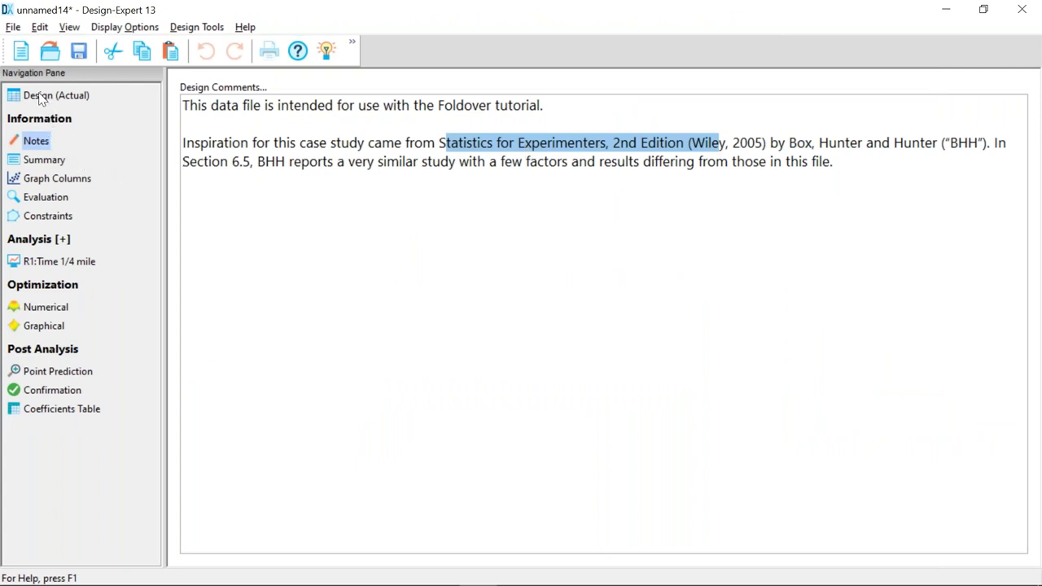
left_click(21, 55)
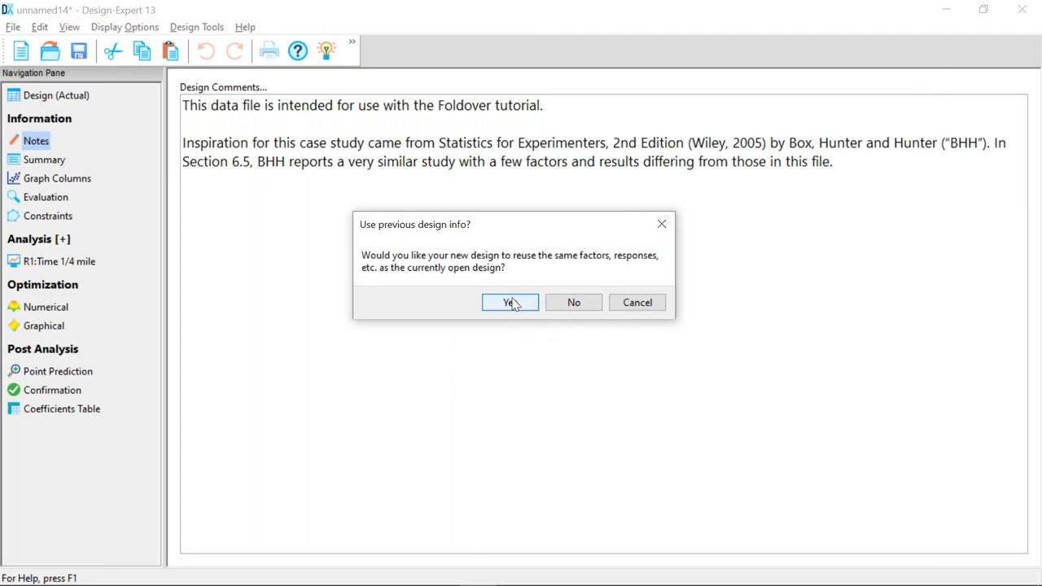
left_click(510, 303)
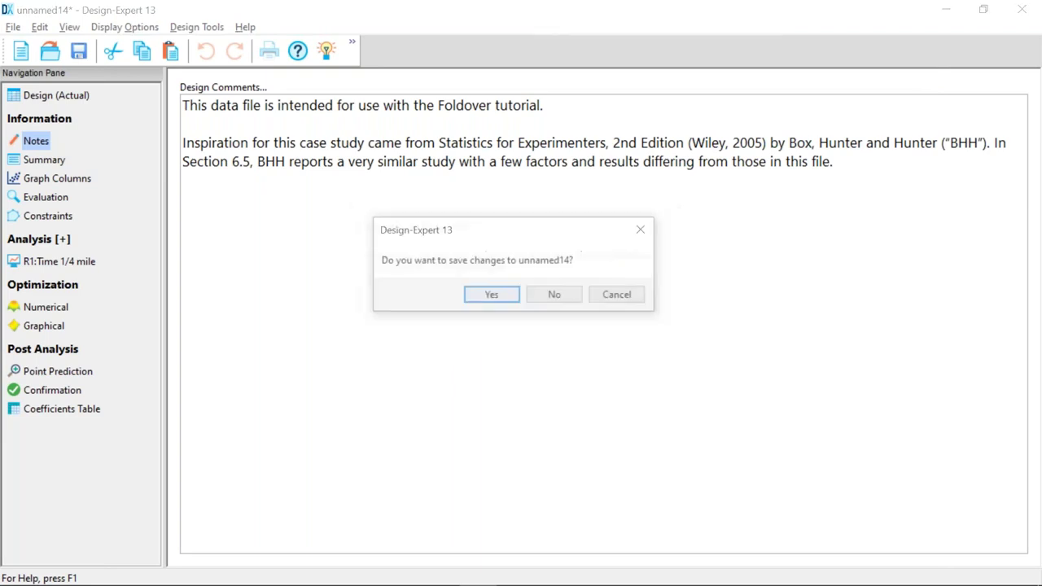
- Discard unnamed14 and build an 8-run, seven-factor two-level design with Biker factors A:Seat to G:Generator
left_click(556, 295)
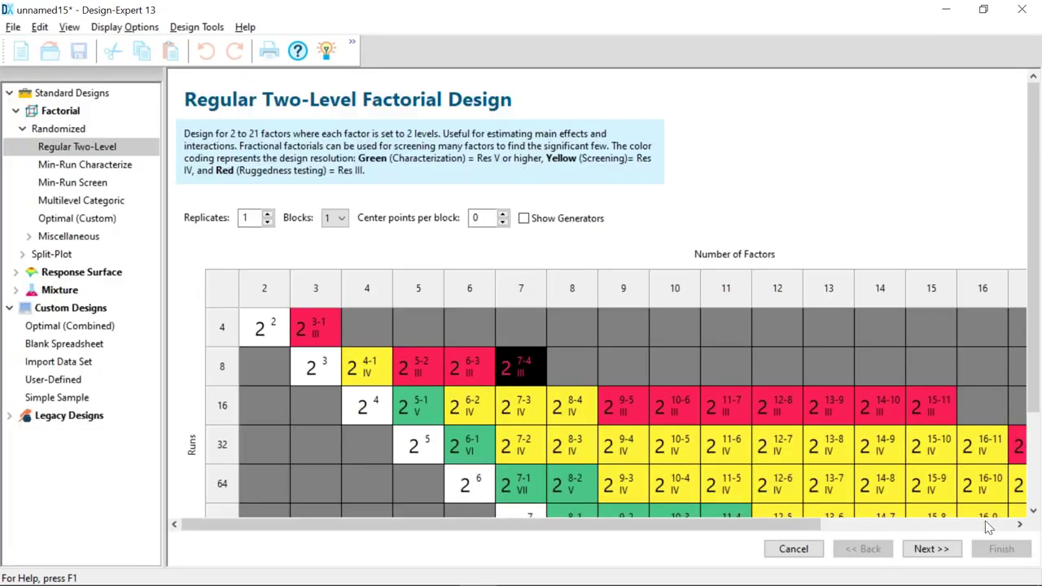
left_click(933, 549)
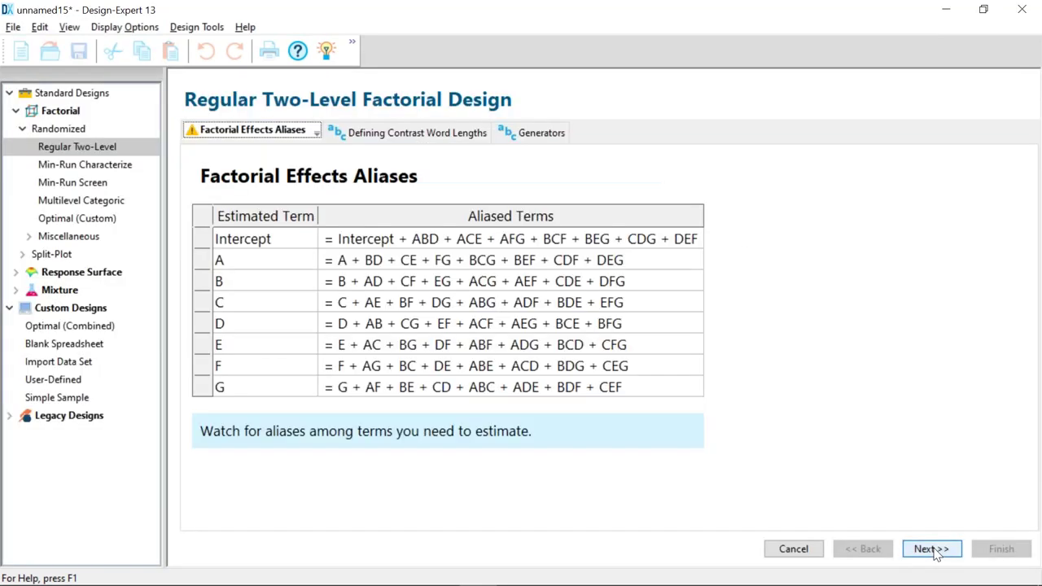
left_click(933, 550)
left_click(934, 549)
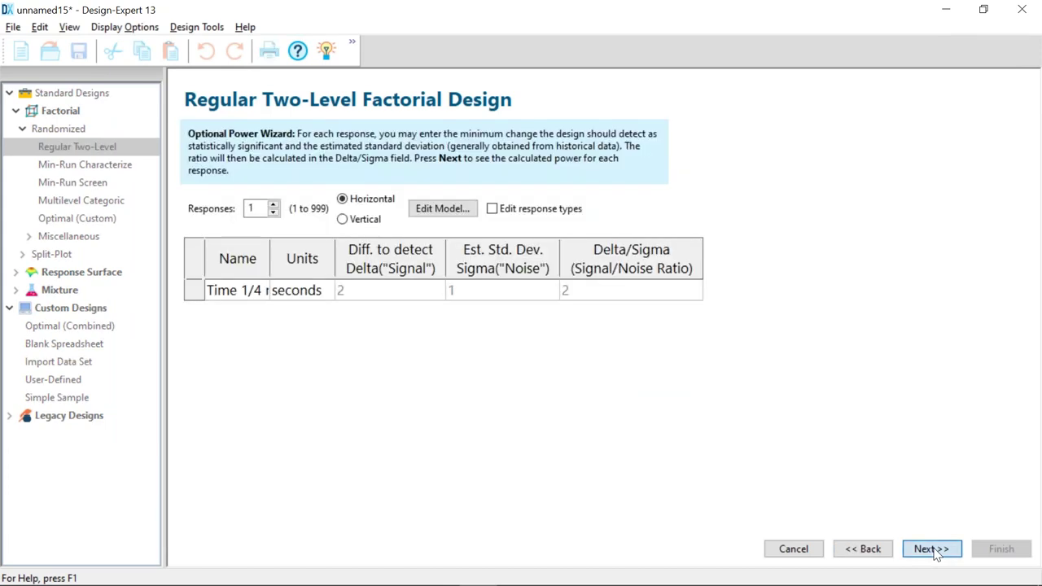
left_click(933, 549)
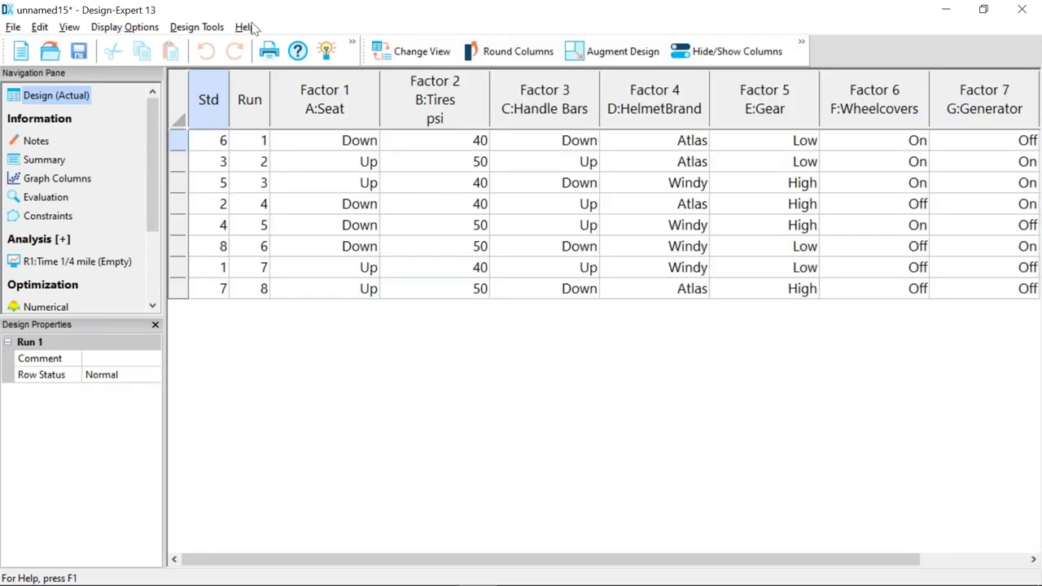
left_click(244, 27)
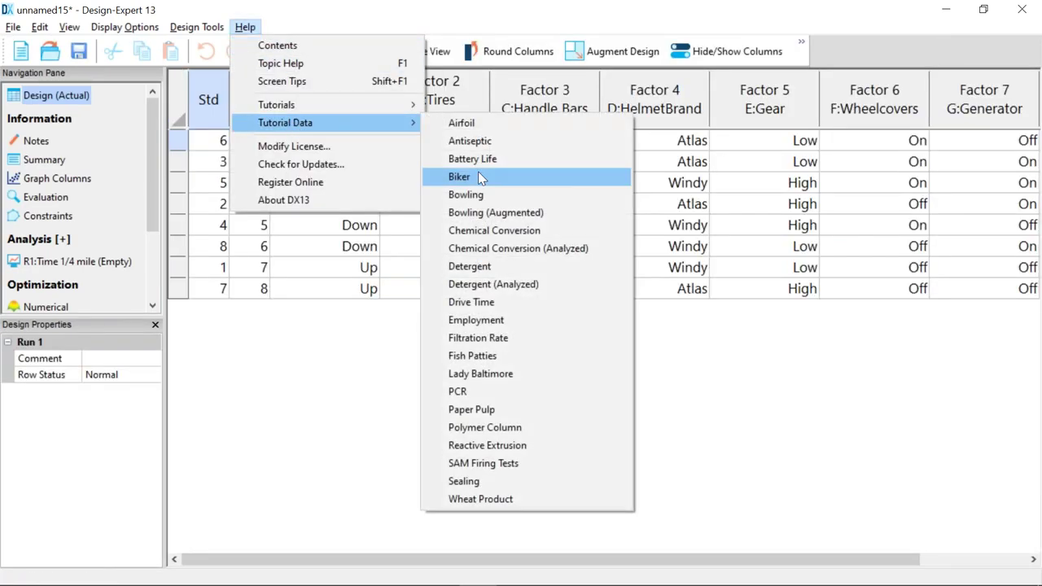
- Reload the Biker tutorial data without saving and show the Time 1/4 mile effects
left_click(478, 171)
left_click(553, 296)
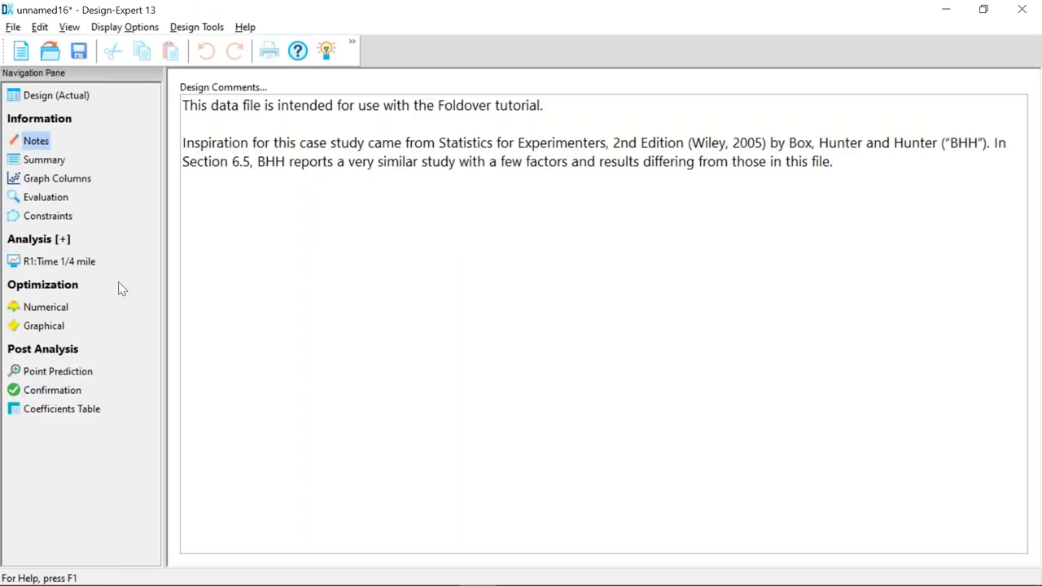
left_click(46, 264)
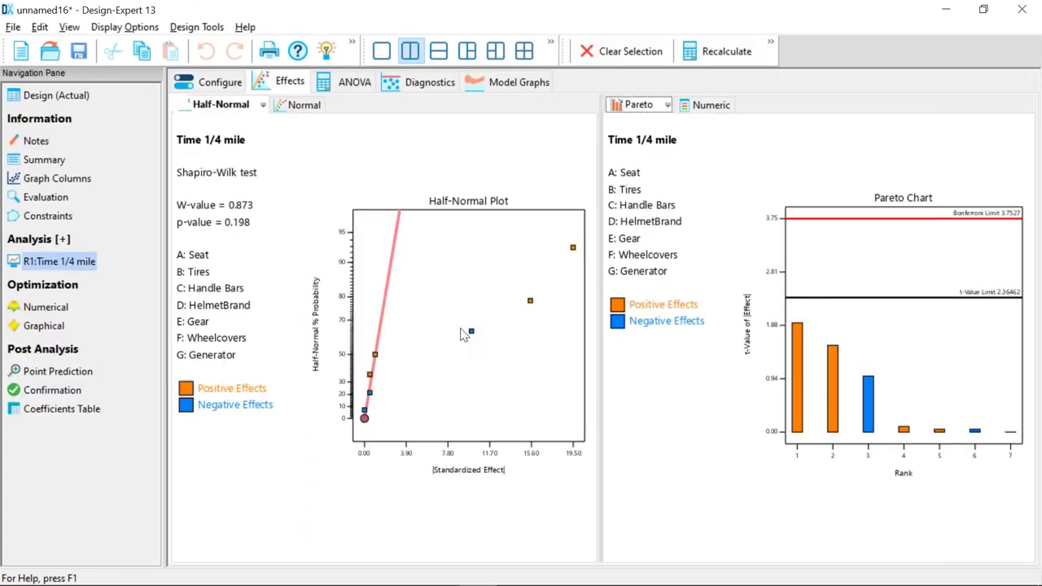
key("alt+Tab")
key("alt+Tab")
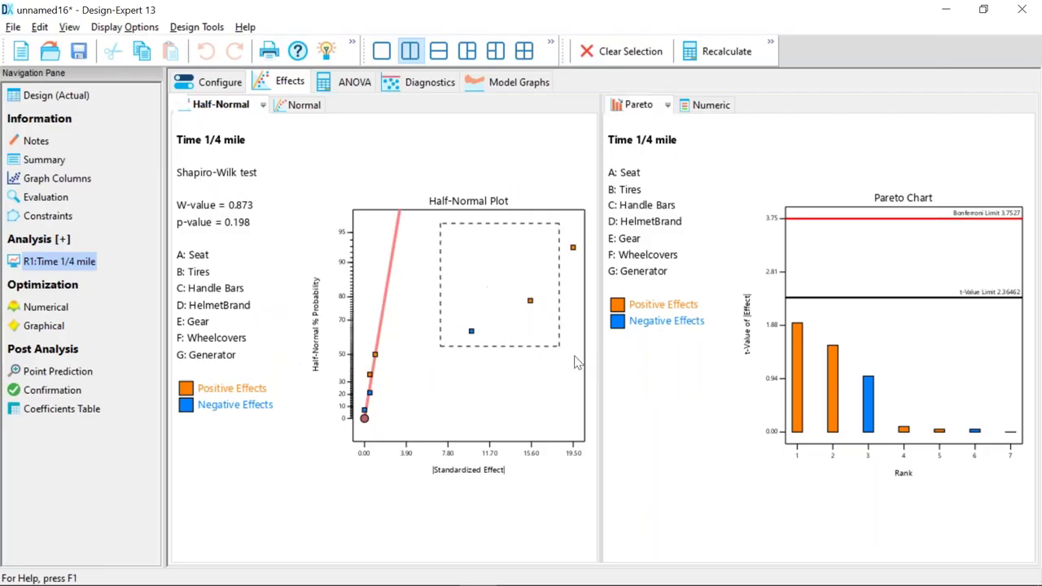
- Select E-Gear, G-Generator and B-Tires on the enlarged plot and substitute the BG alias for E-Gear
left_click_drag(605, 385, 611, 376)
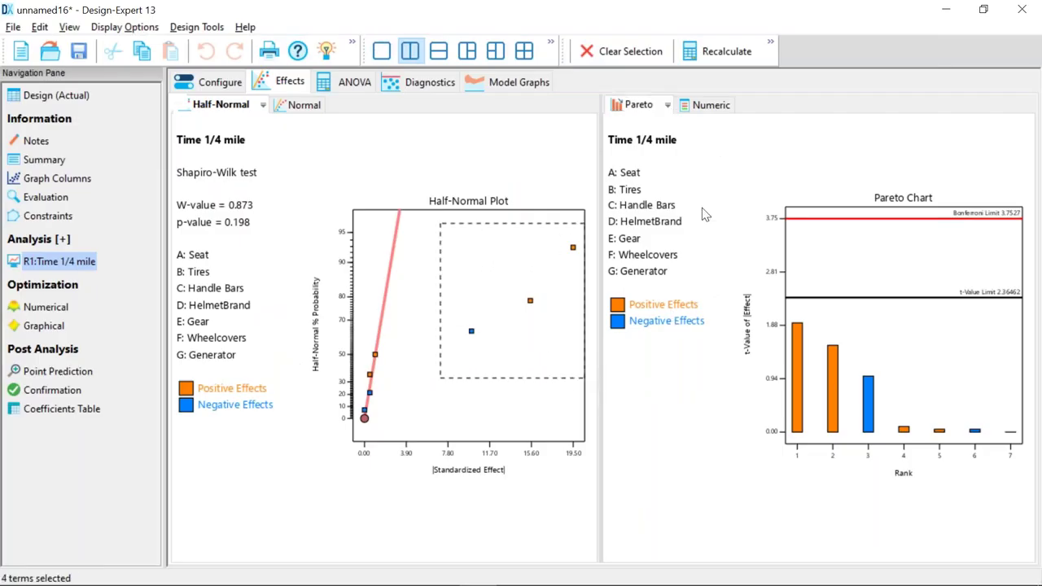
left_click(382, 50)
mouse_move(792, 201)
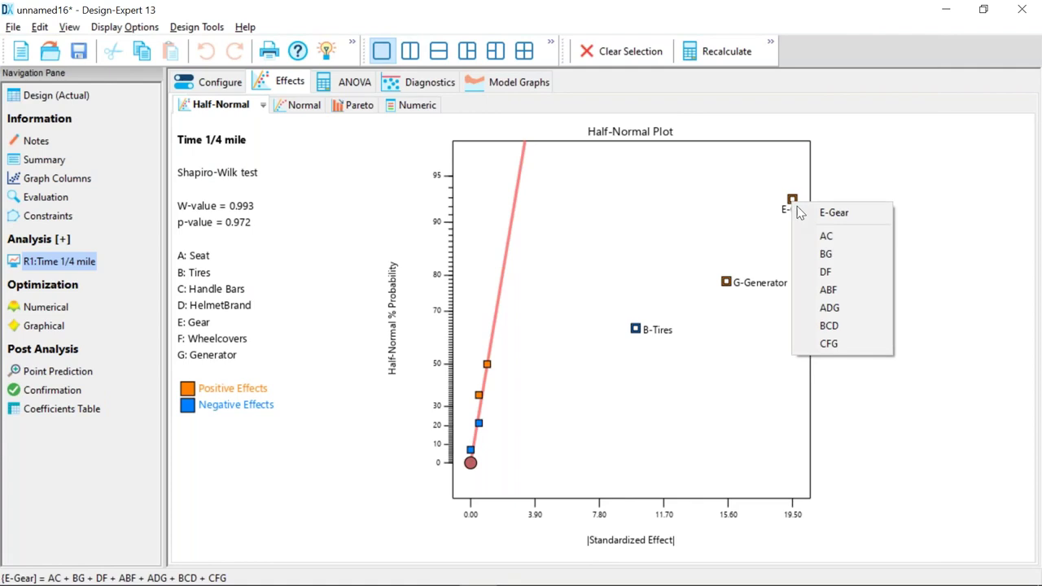
left_click(827, 255)
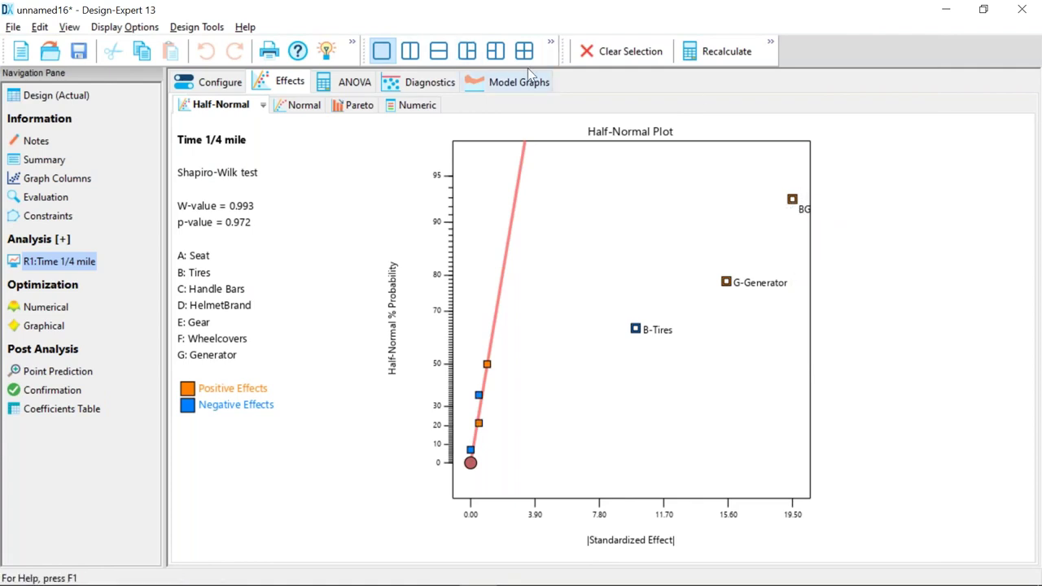
- View the BG interaction graph, then return to the half-normal plot
left_click(504, 85)
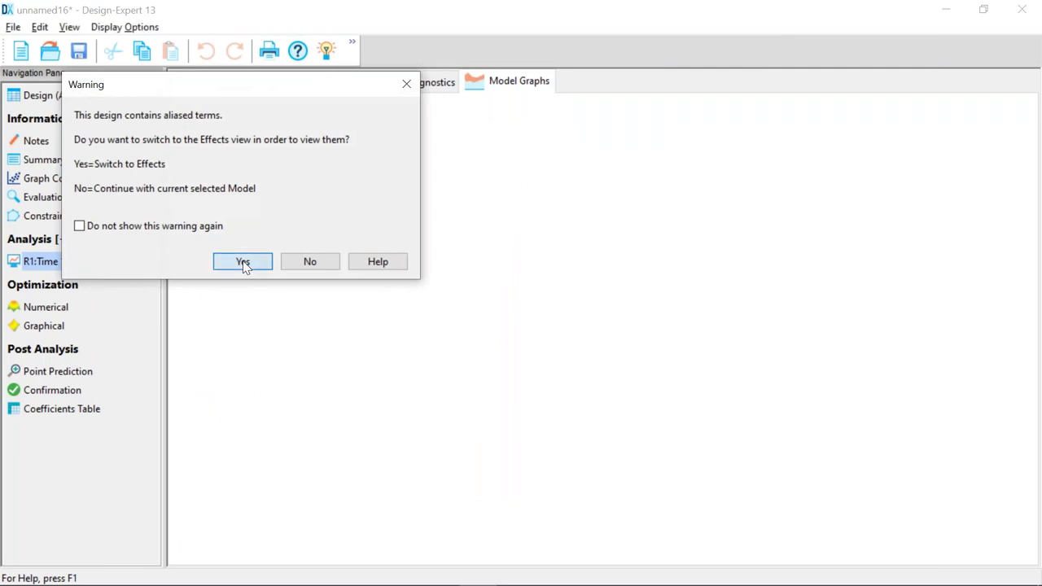
left_click(244, 259)
left_click(500, 86)
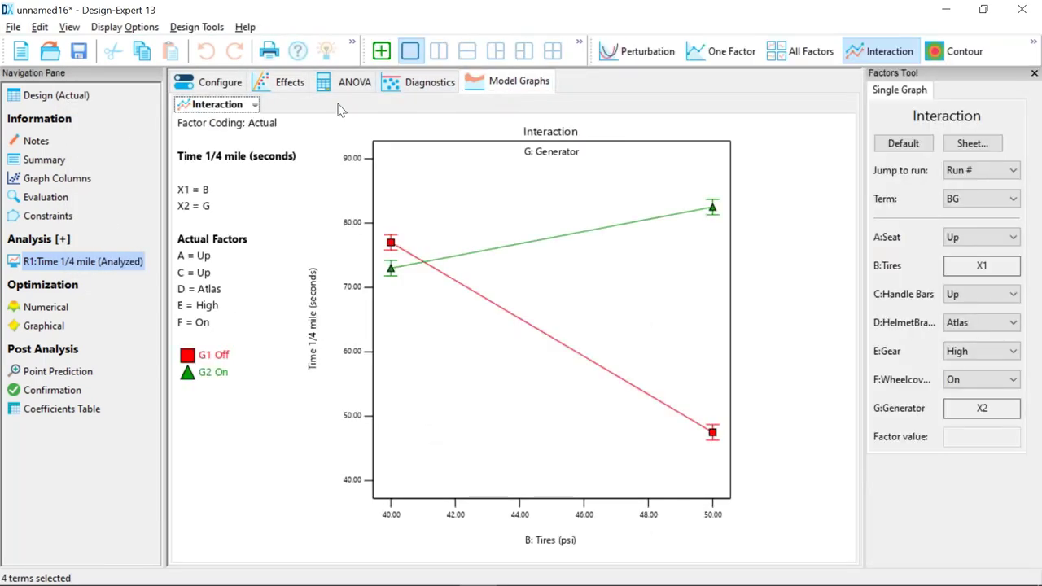
left_click(289, 89)
left_click(227, 107)
- Relabel BG as E-Gear, substitute BE for G-Generator, and review the BE interaction graph
left_click(793, 198)
left_click(832, 233)
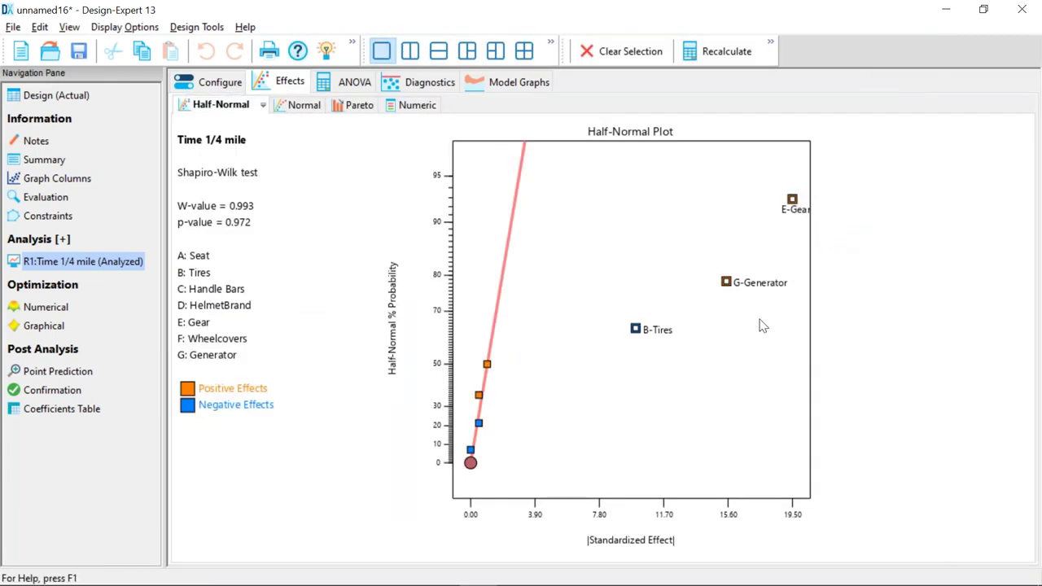
left_click(726, 282)
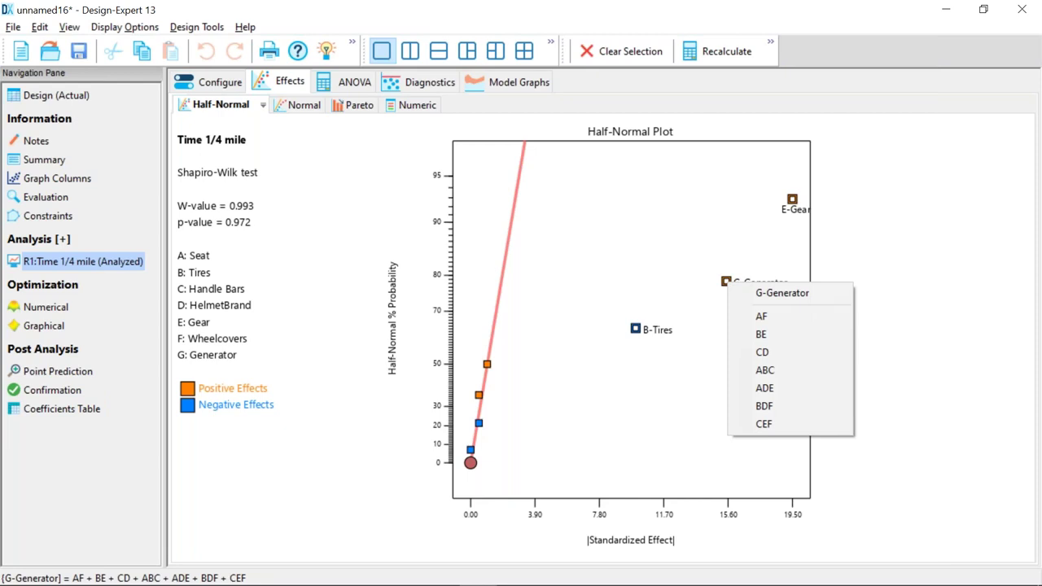
left_click(762, 335)
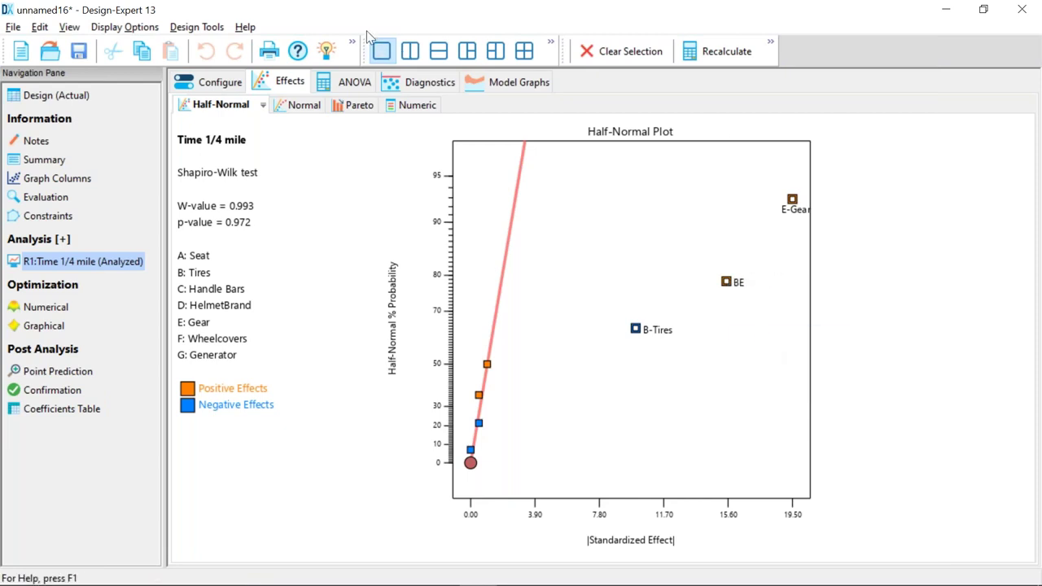
left_click(522, 84)
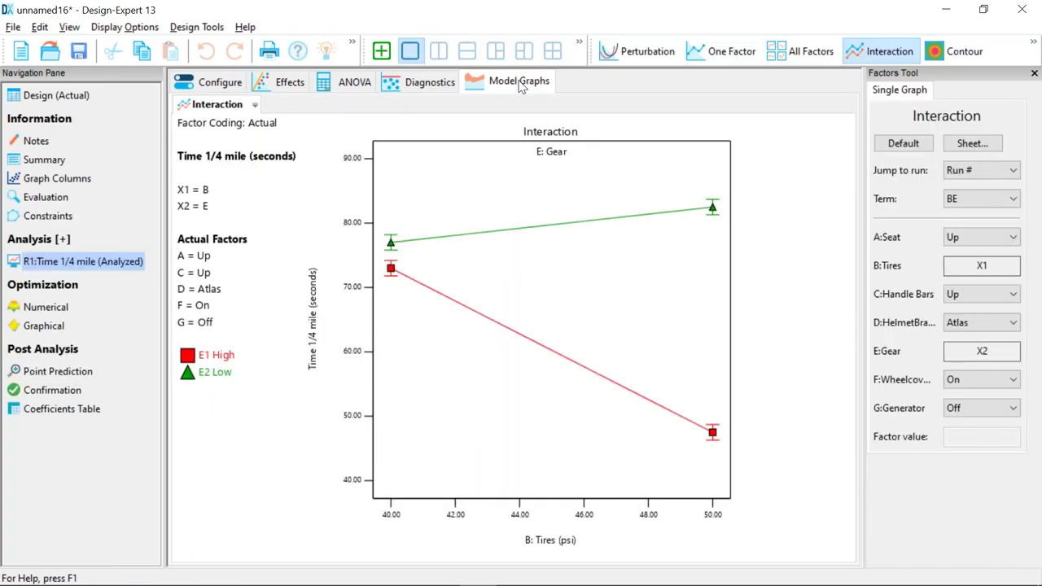
left_click(285, 83)
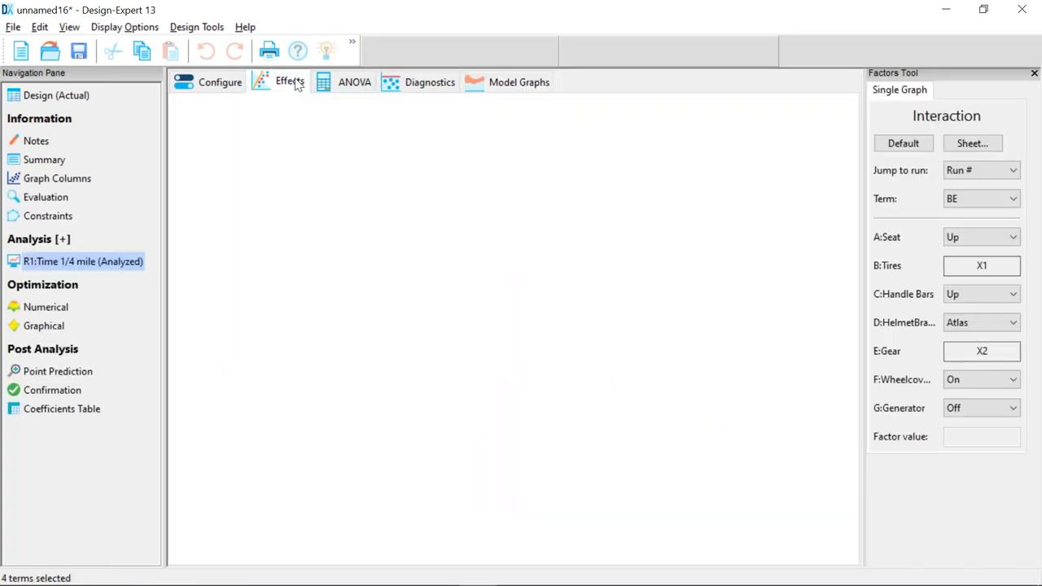
- Switch the BE effect back to G-Generator and bring up the Help tutorials list
left_click(729, 283)
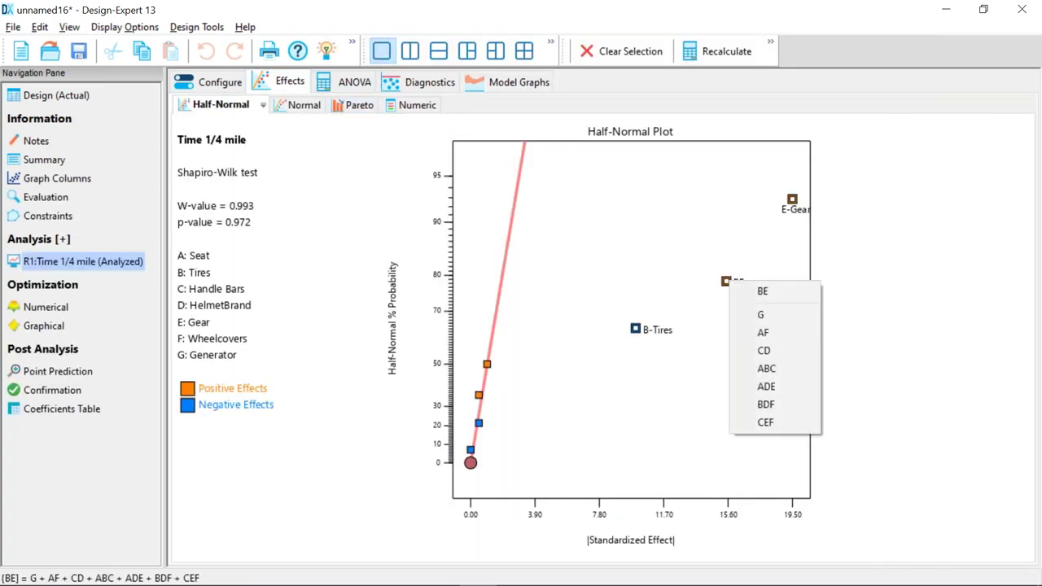
left_click(760, 316)
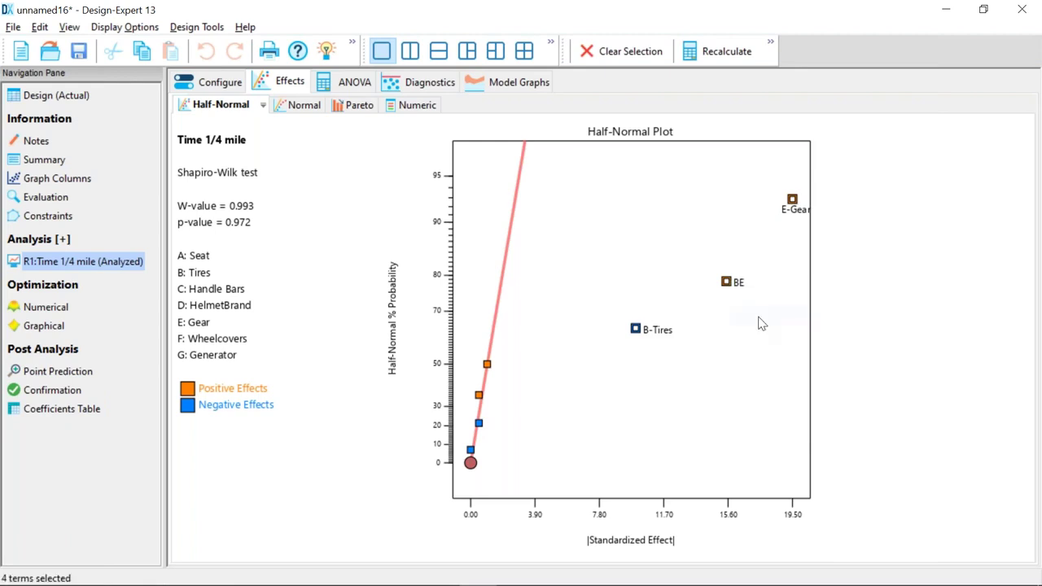
left_click(244, 28)
mouse_move(294, 105)
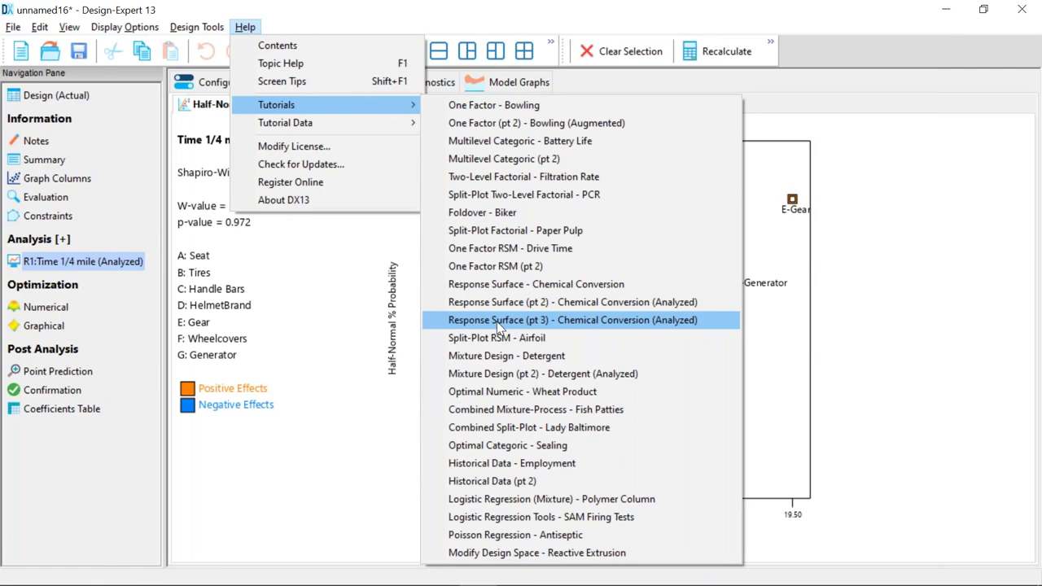
- Open the Foldover - Biker tutorial in Chrome and read through its first part
left_click(513, 212)
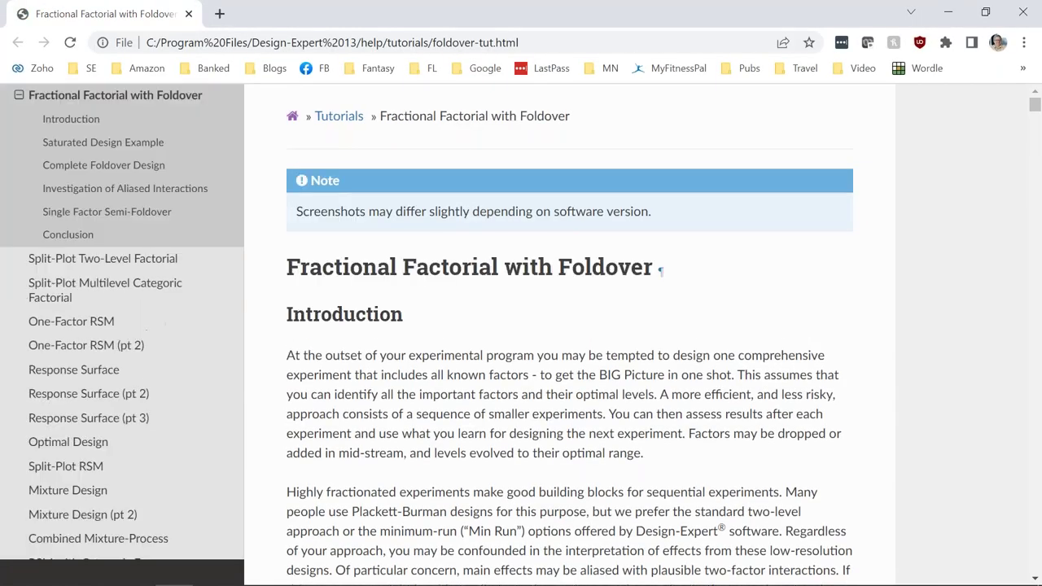
scroll(484, 350, "down", 10)
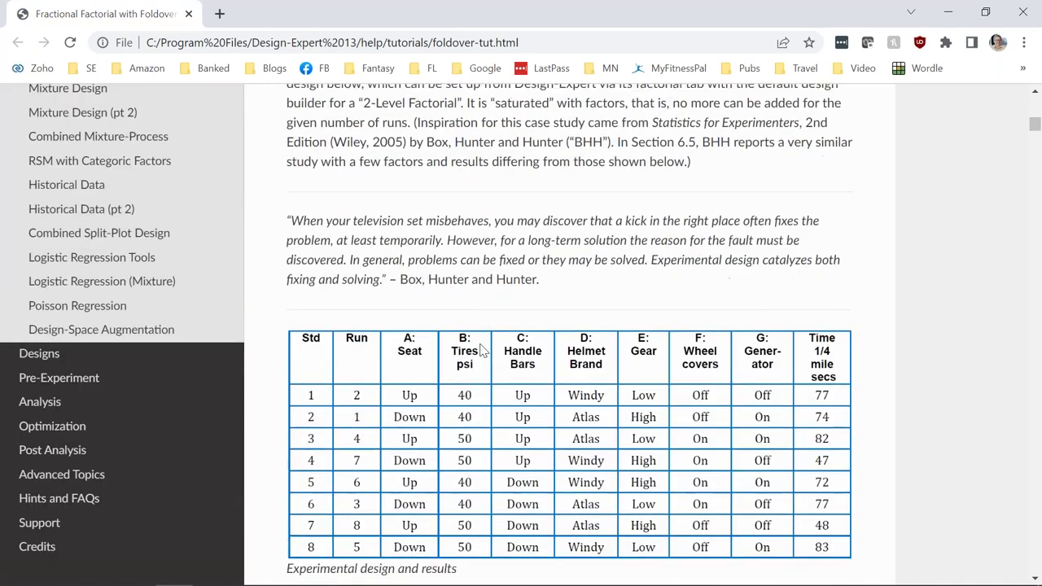
scroll(481, 350, "down", 1)
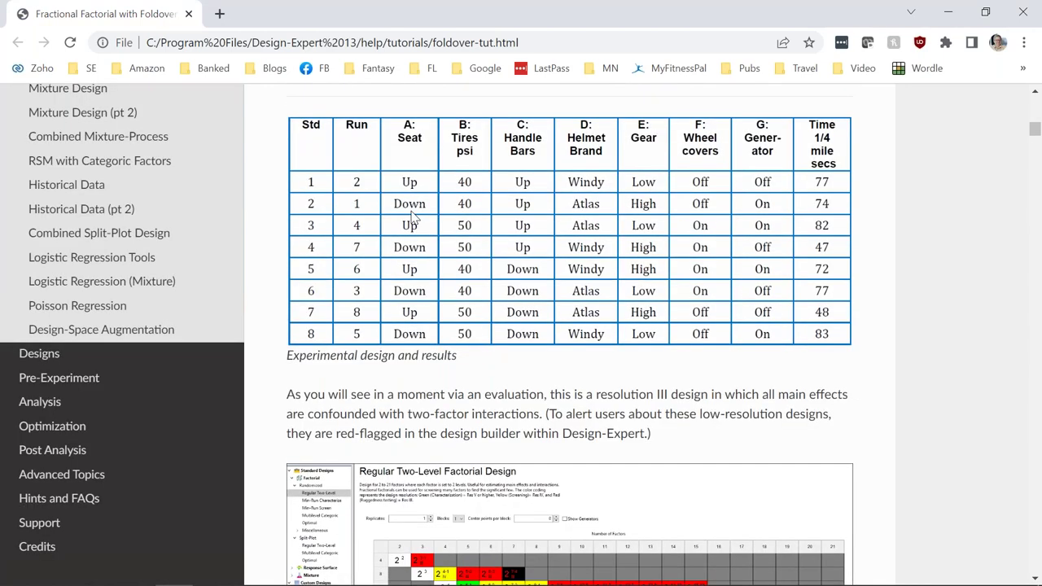
scroll(412, 218, "down", 3)
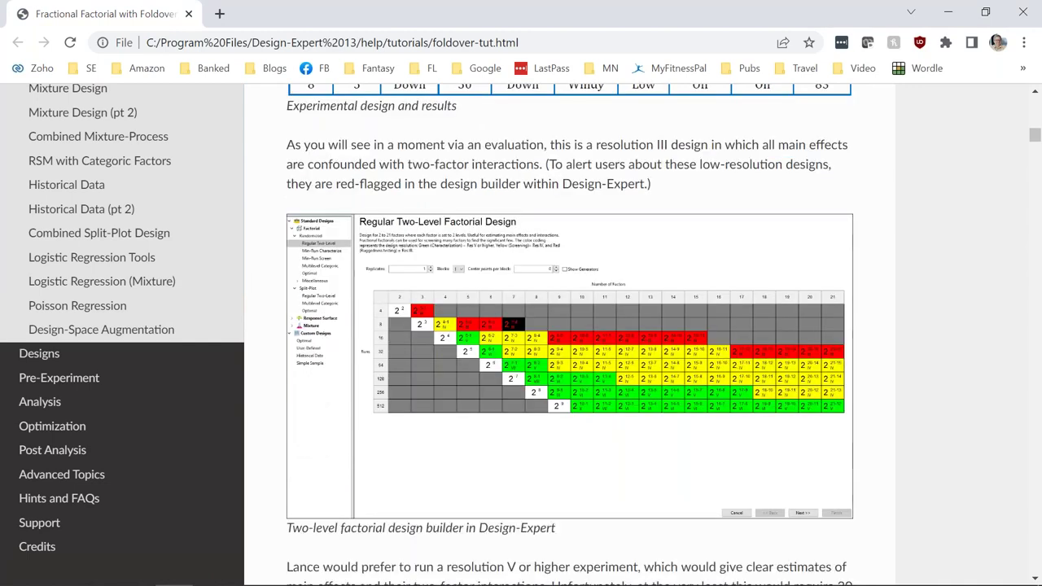
scroll(570, 325, "down", 3)
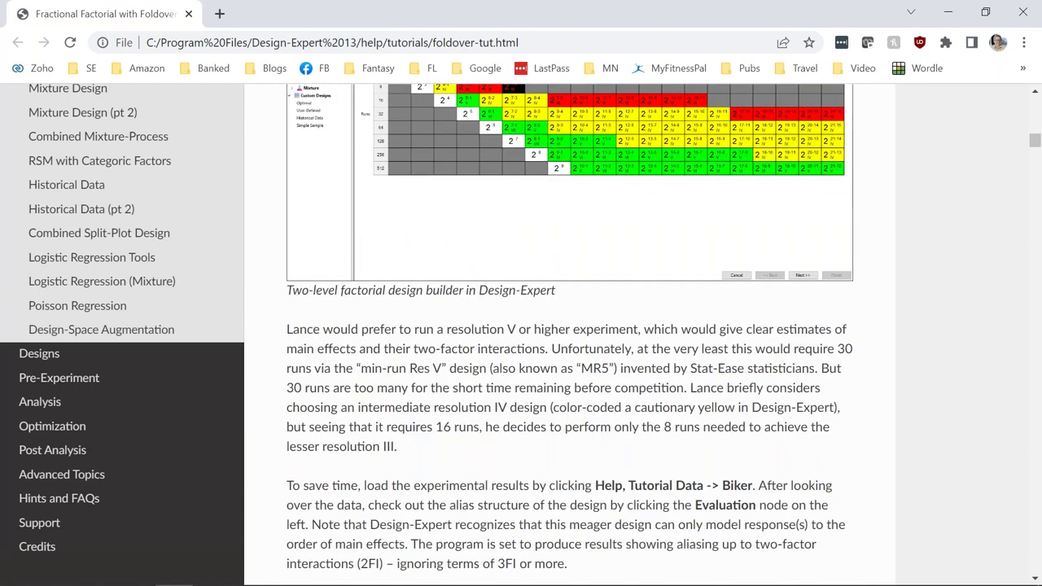
scroll(418, 220, "down", 5)
scroll(418, 222, "down", 20)
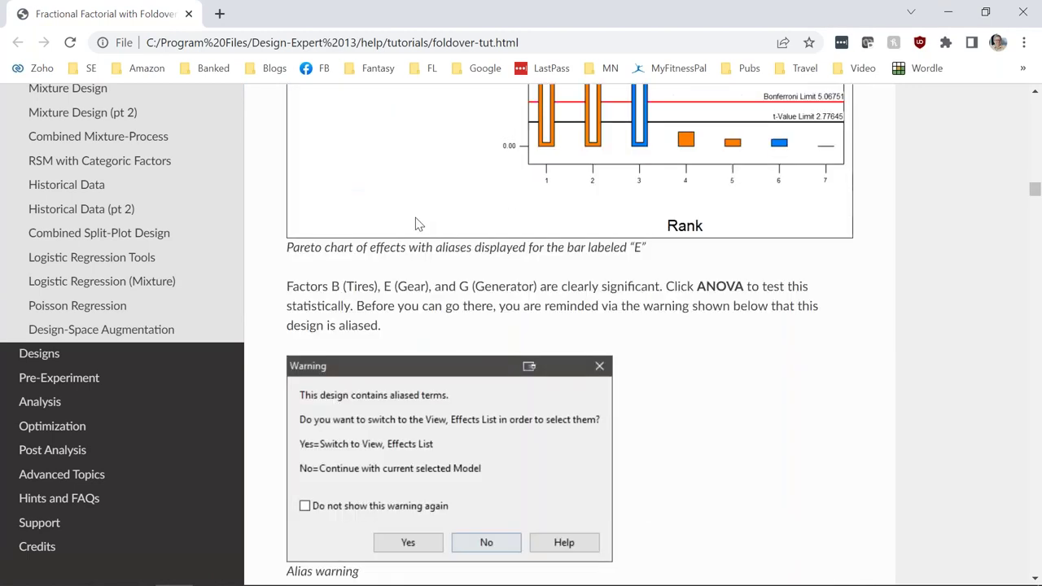
scroll(416, 217, "down", 15)
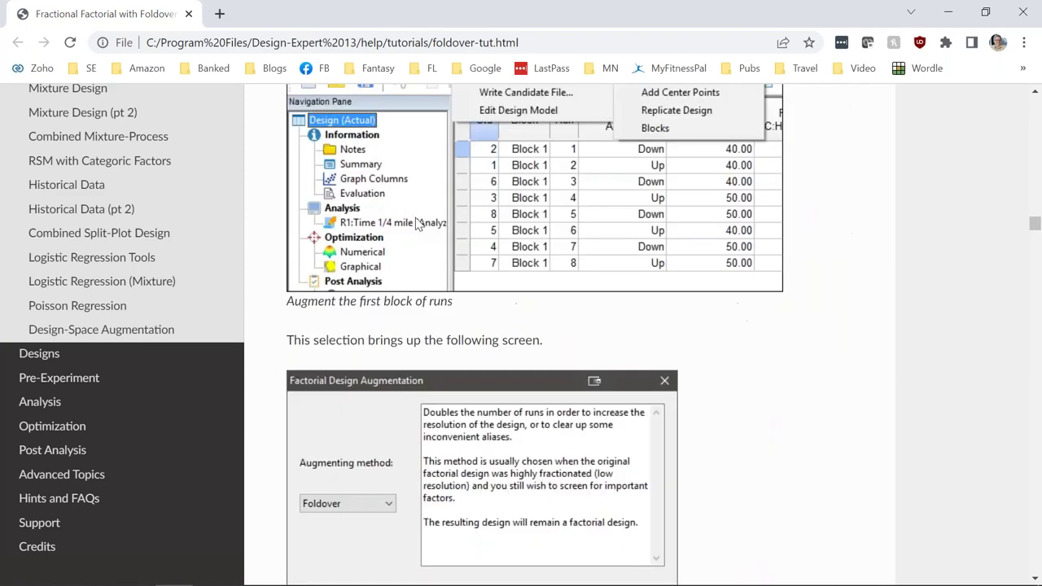
scroll(570, 326, "down", 17)
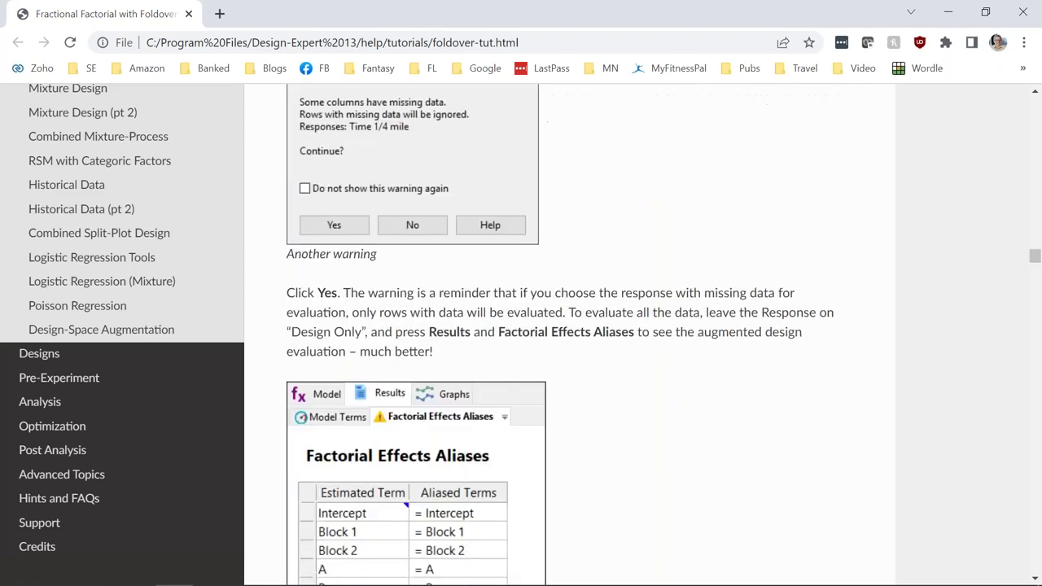
scroll(570, 326, "down", 20)
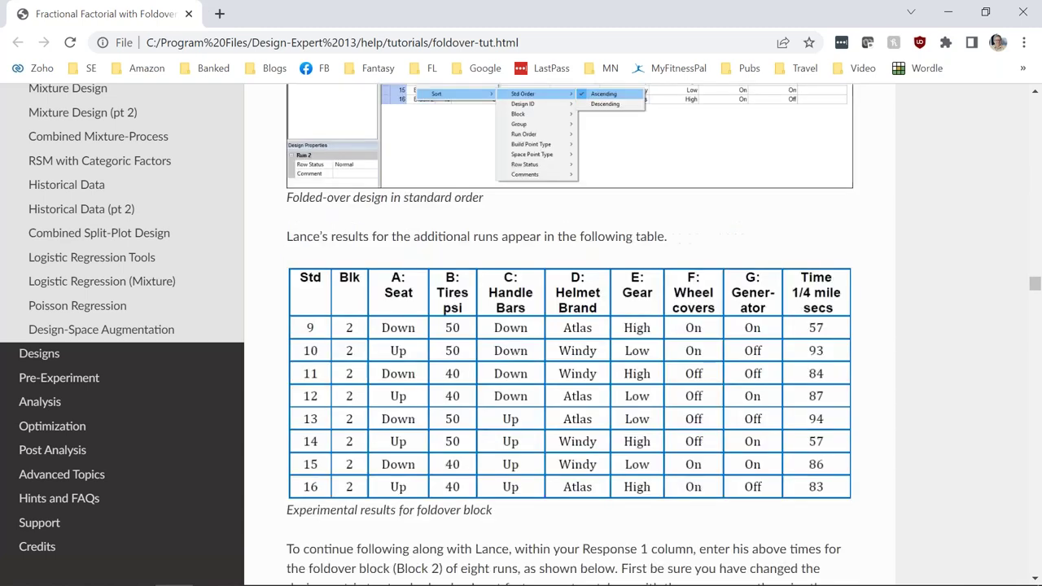
- Read the rest of the Foldover tutorial, then return to the PowerPoint slide show
scroll(570, 325, "up", 4)
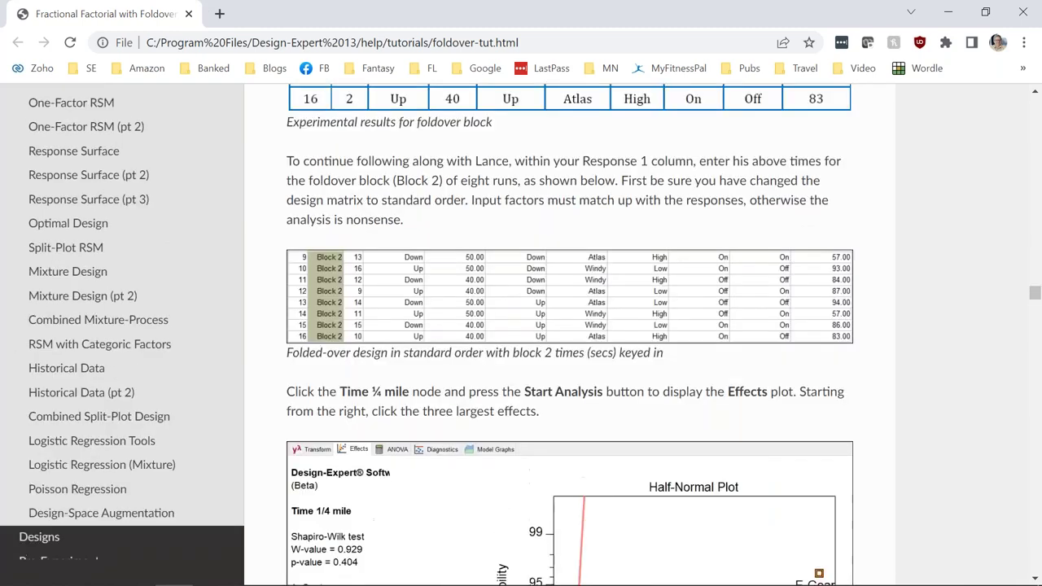
scroll(570, 325, "down", 4)
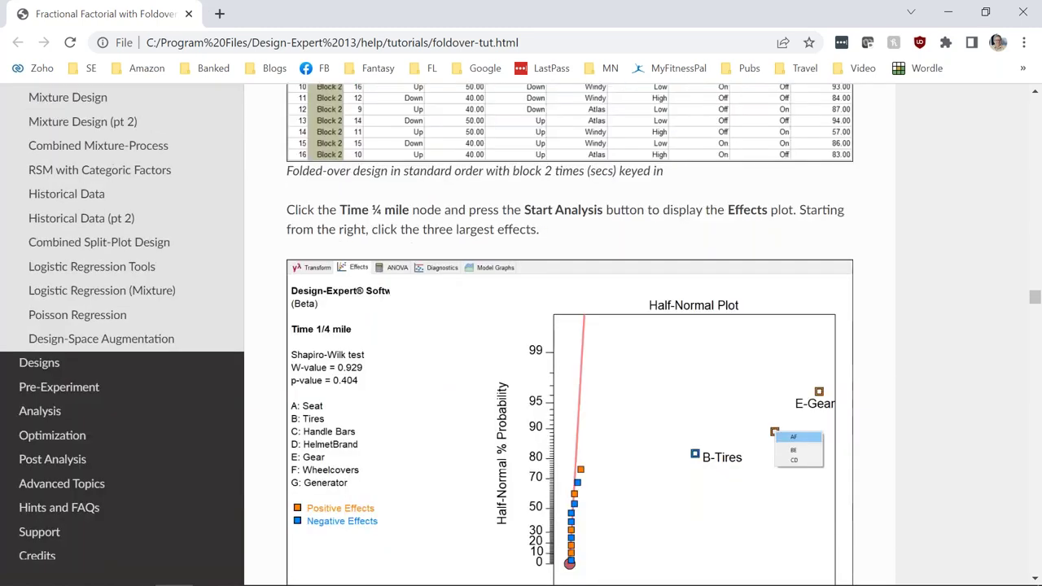
scroll(570, 326, "down", 4)
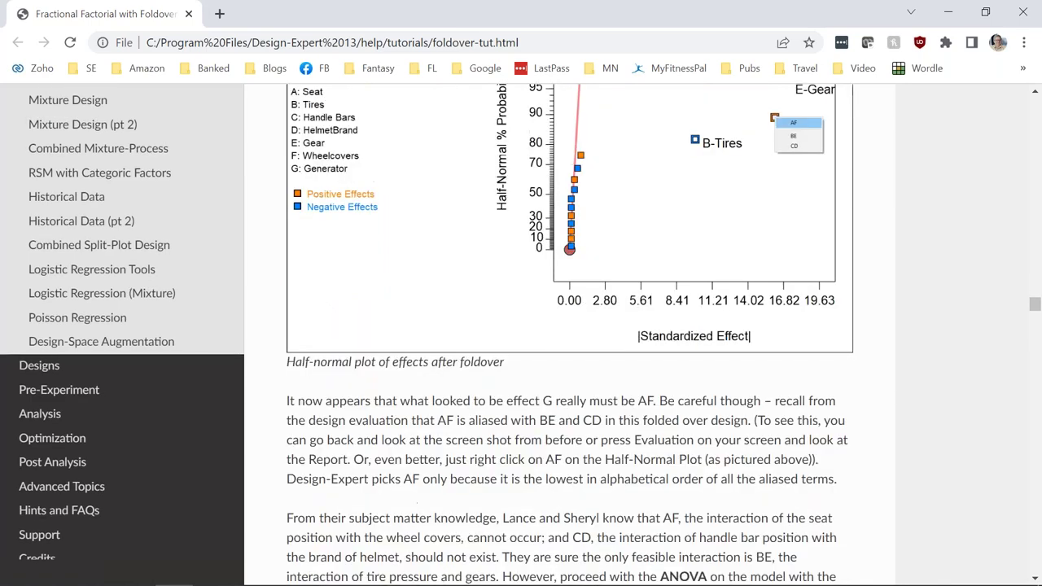
scroll(437, 235, "up", 3)
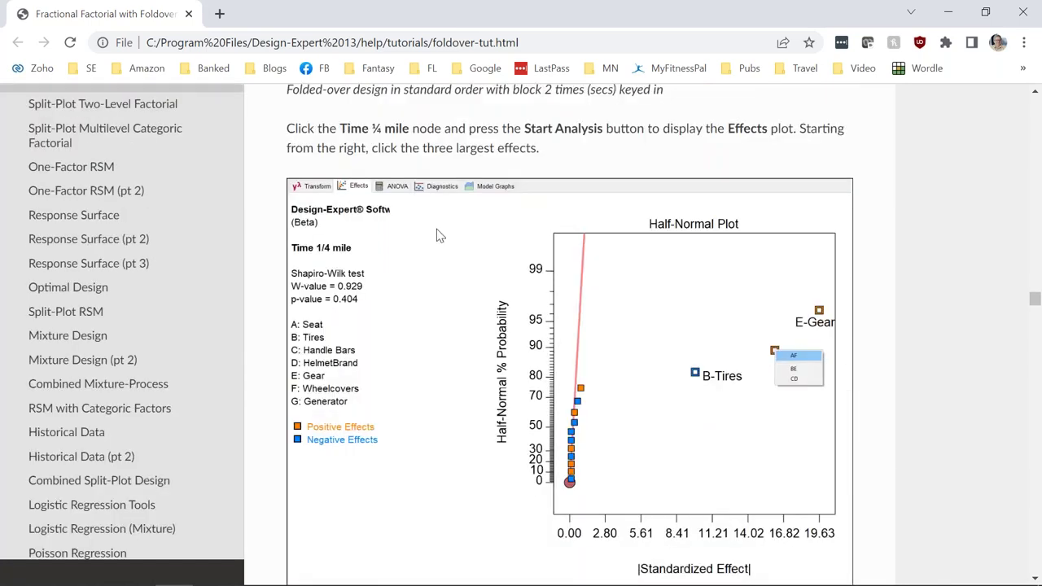
scroll(436, 235, "down", 11)
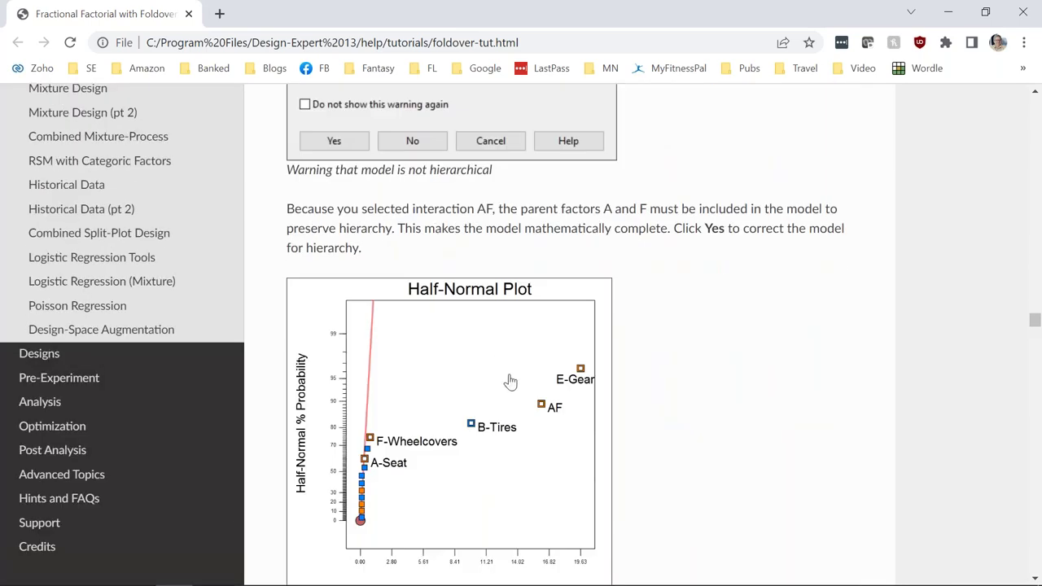
scroll(595, 410, "down", 6)
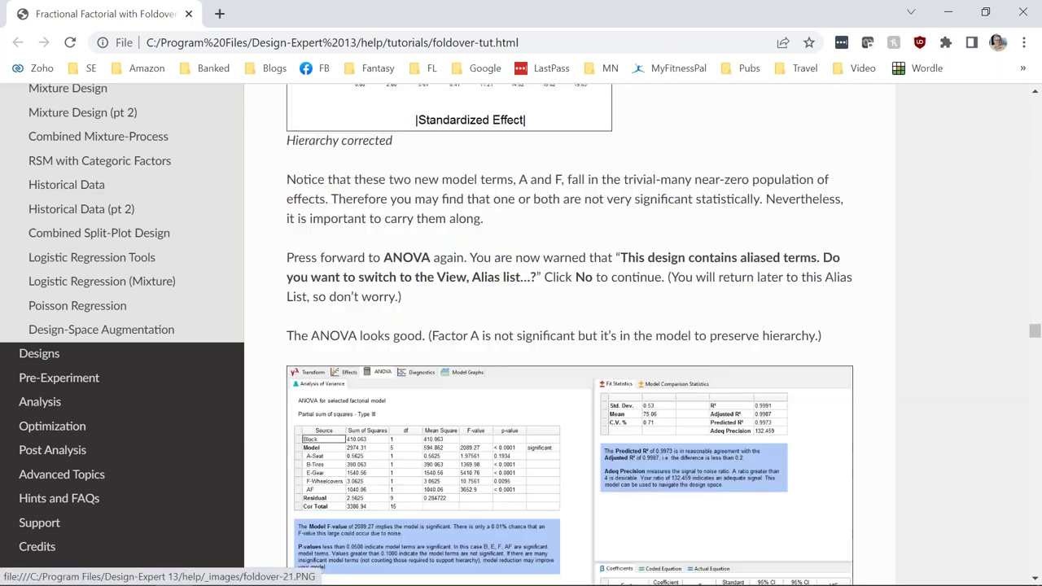
scroll(595, 399, "down", 11)
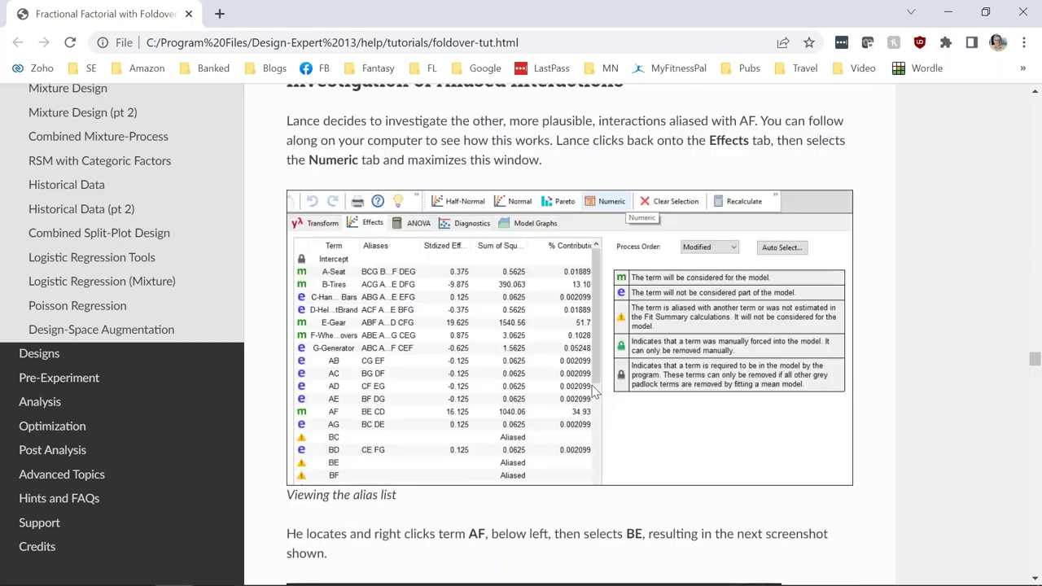
scroll(595, 393, "down", 13)
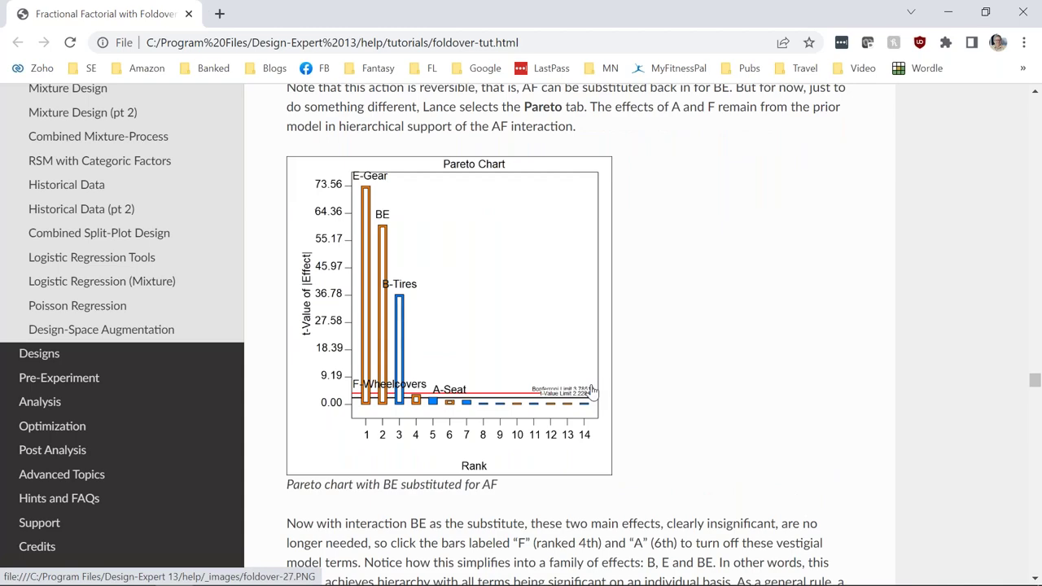
key("alt+Tab")
key("alt+Tab")
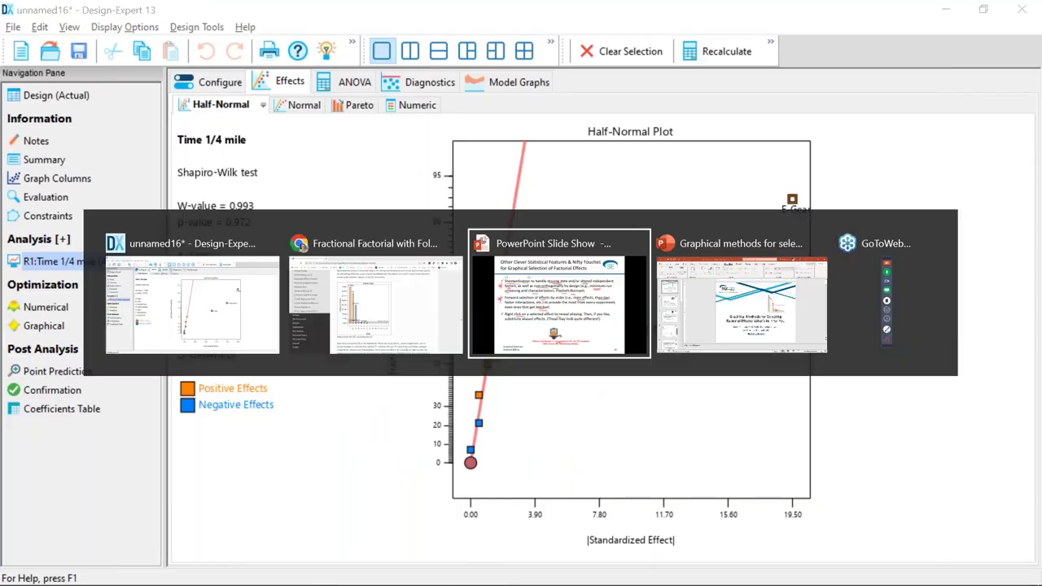
key("alt+Tab")
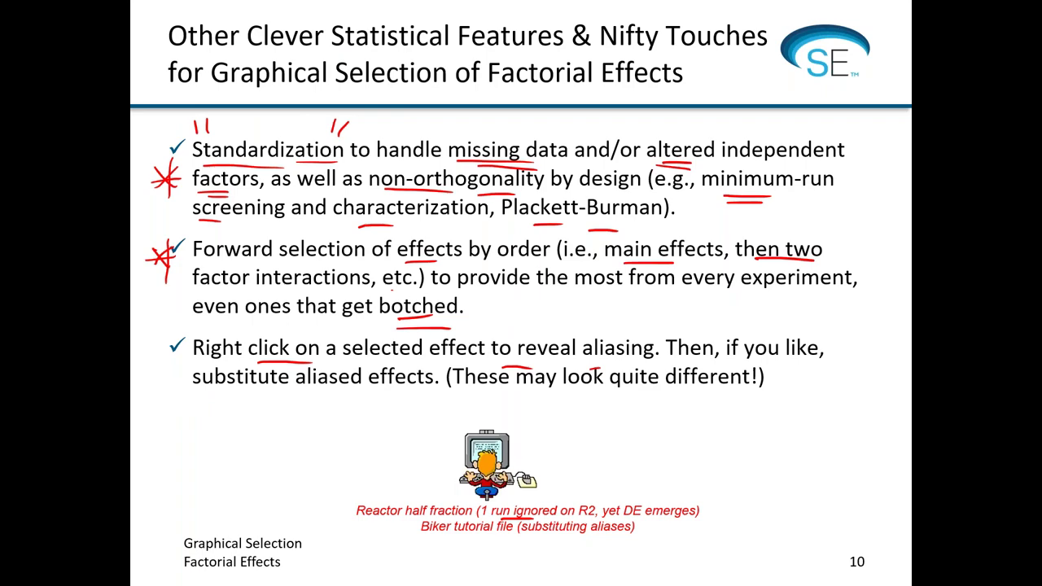